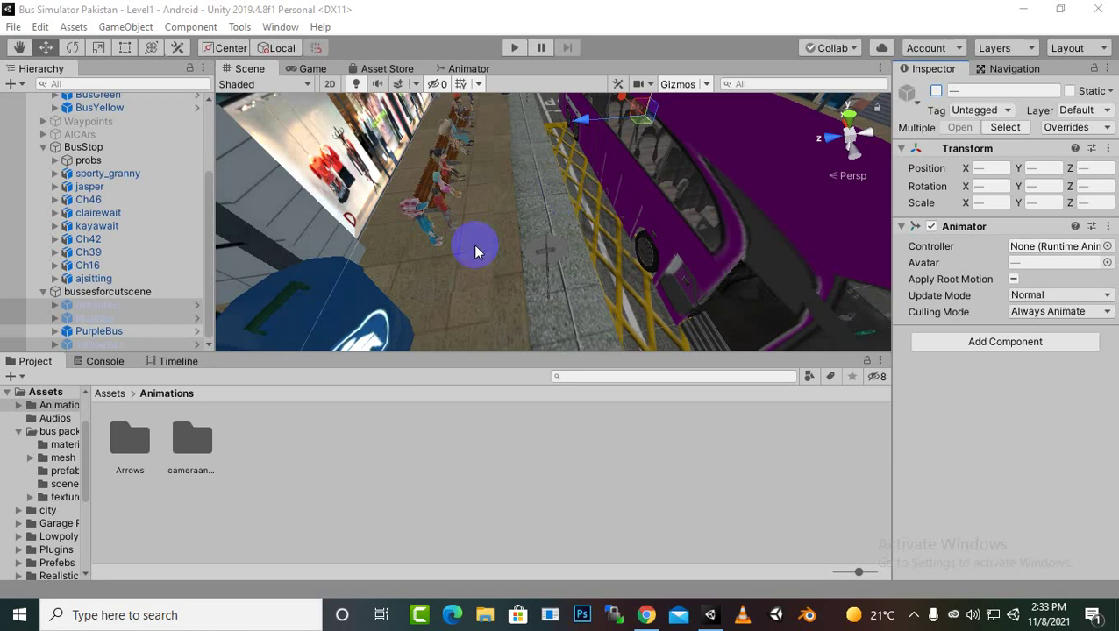
Step: Expand PurpleBus in the hierarchy and select its door object
scroll(475, 251, "down", 2)
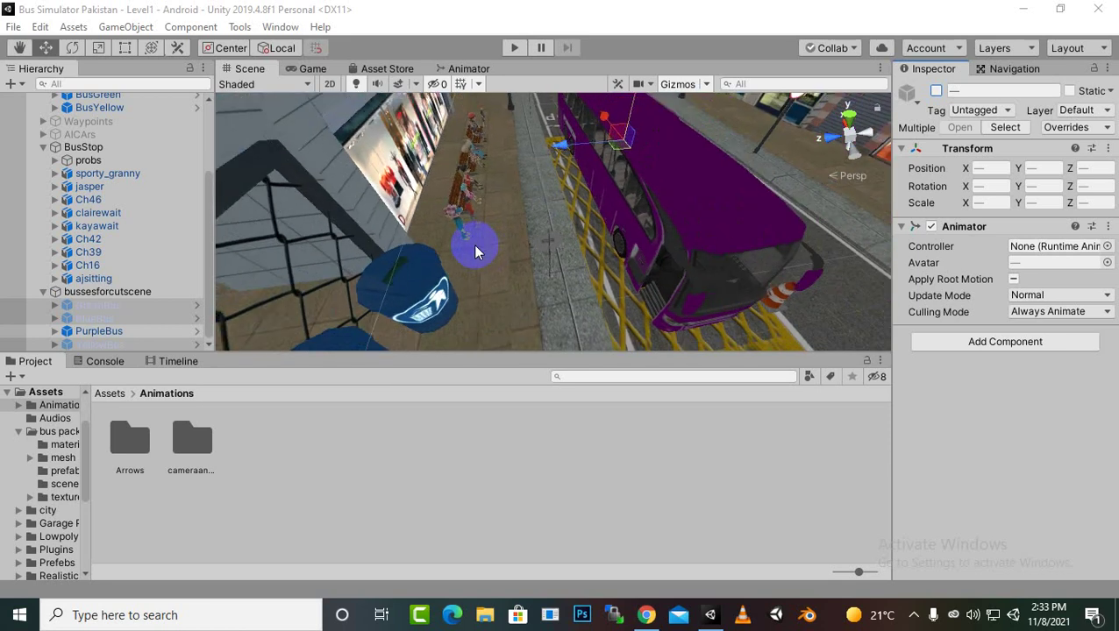
left_click_drag(619, 286, 638, 275, "alt")
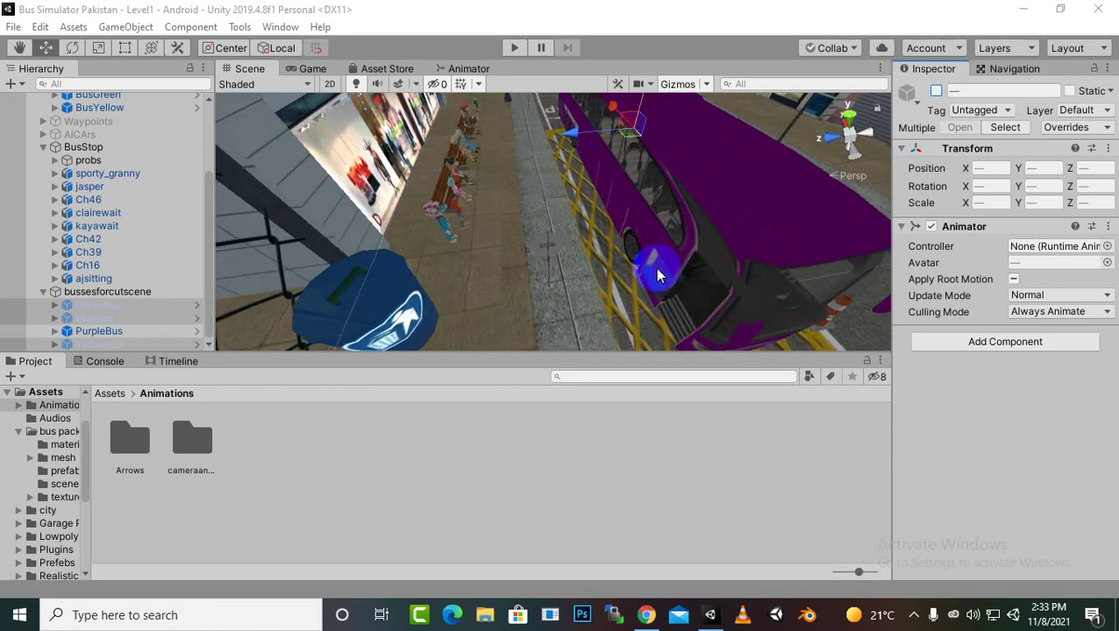
scroll(691, 179, "down", 2)
left_click_drag(708, 275, 700, 238, "alt")
left_click(99, 333)
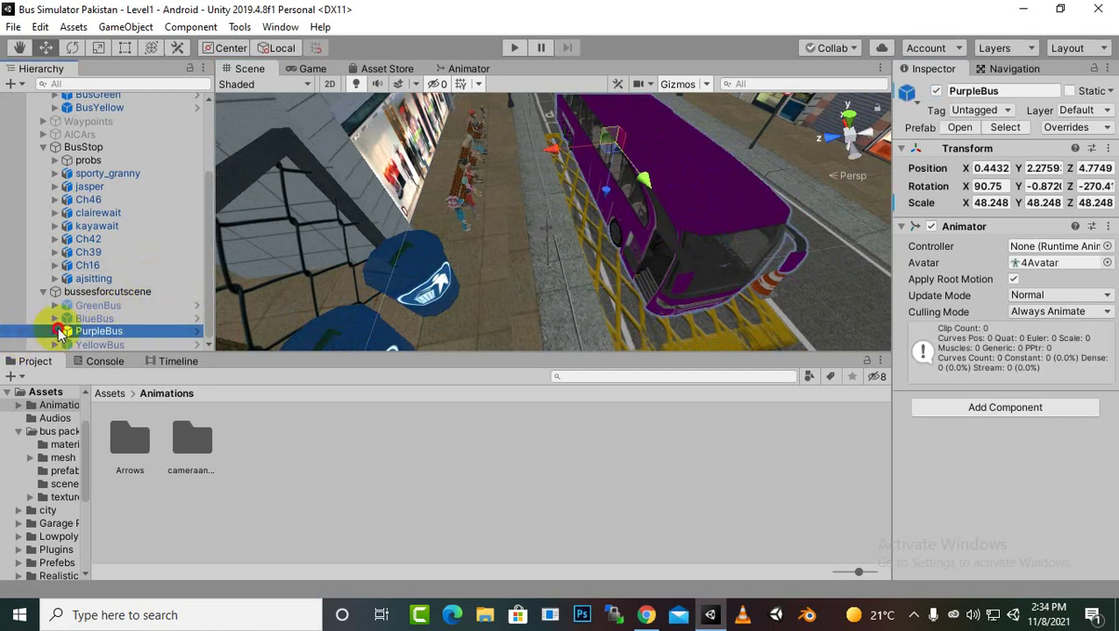
scroll(131, 316, "down", 6)
left_click(132, 120)
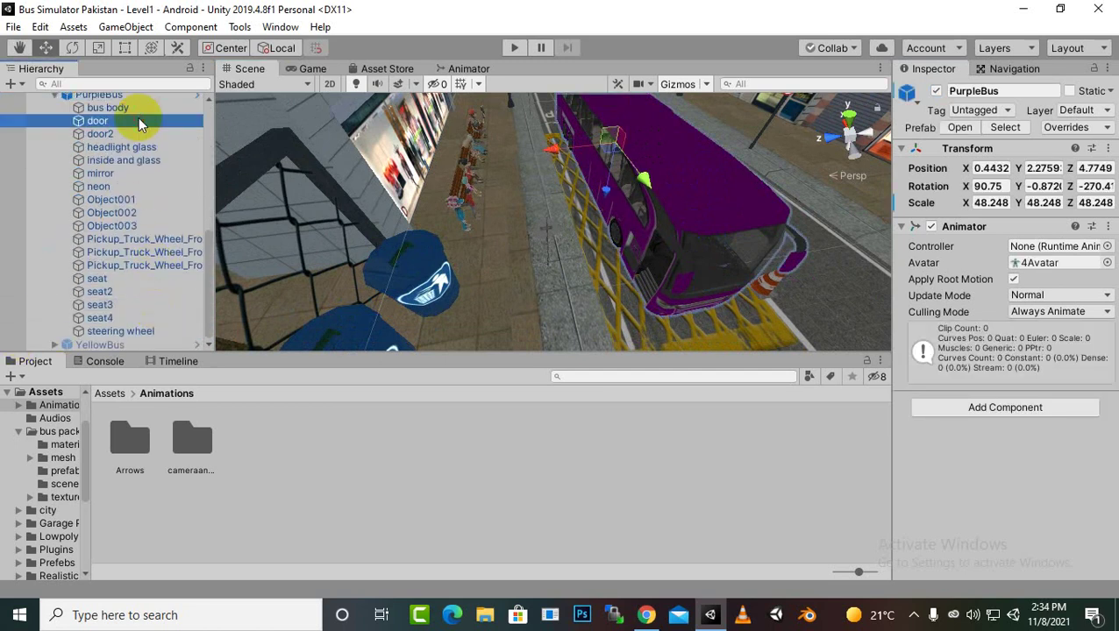
scroll(588, 315, "up", 4)
mouse_move(663, 226)
left_mouse_down()
mouse_move(688, 263)
mouse_move(662, 227)
left_mouse_up()
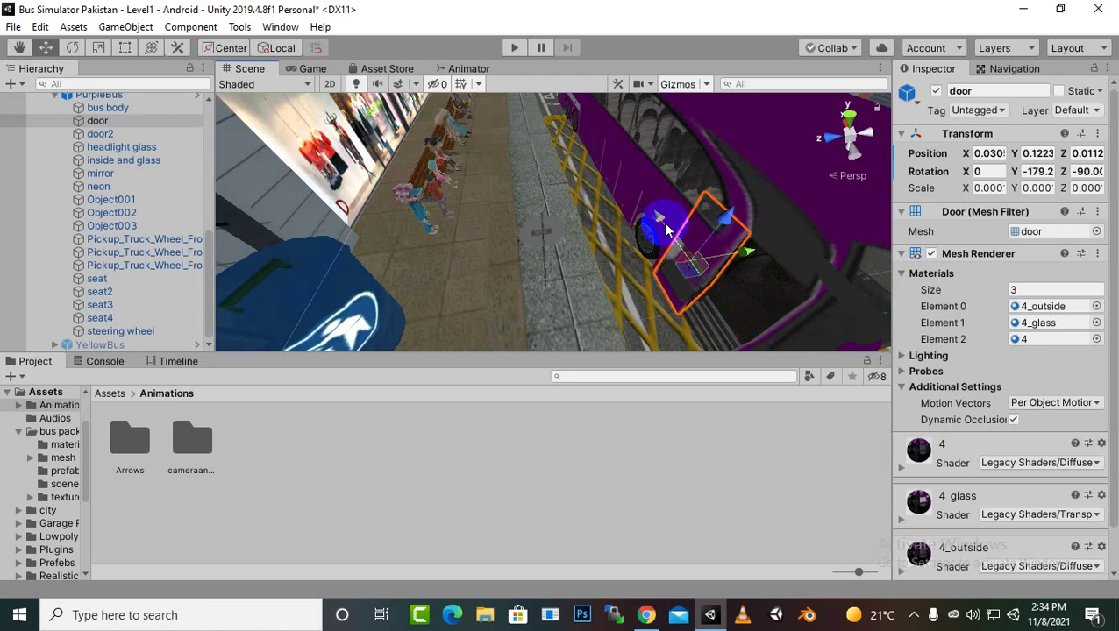
Step: Examine the purple bus's door and its surroundings at the bus stop from several angles
scroll(662, 229, "down", 4)
middle_click_drag(711, 243, 590, 219)
scroll(590, 219, "up", 4)
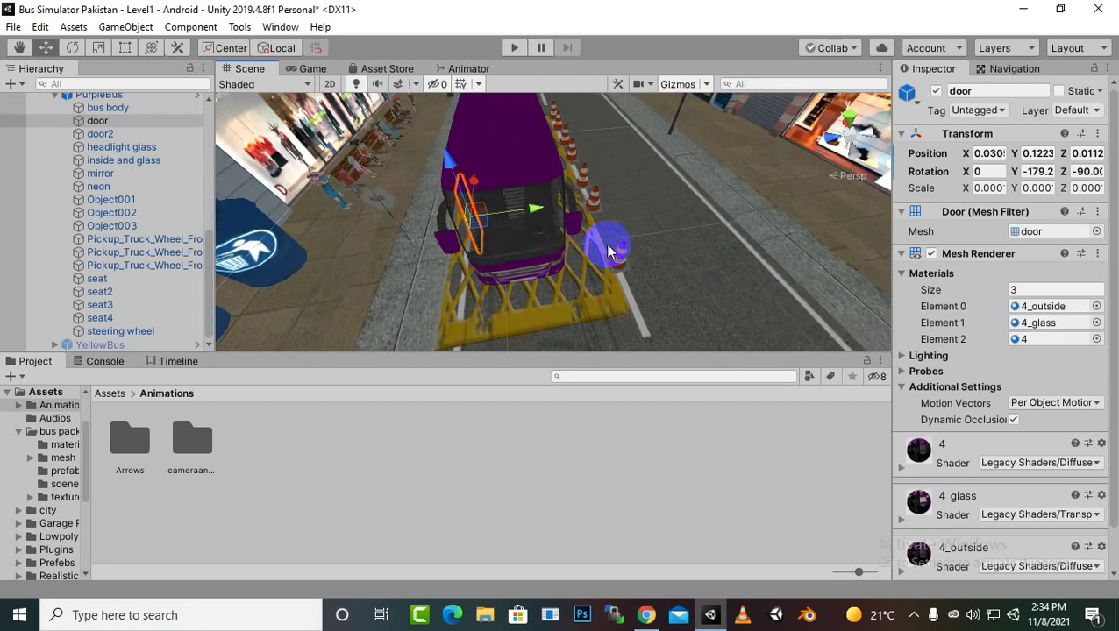
middle_click_drag(653, 258, 477, 282)
scroll(592, 225, "down", 5)
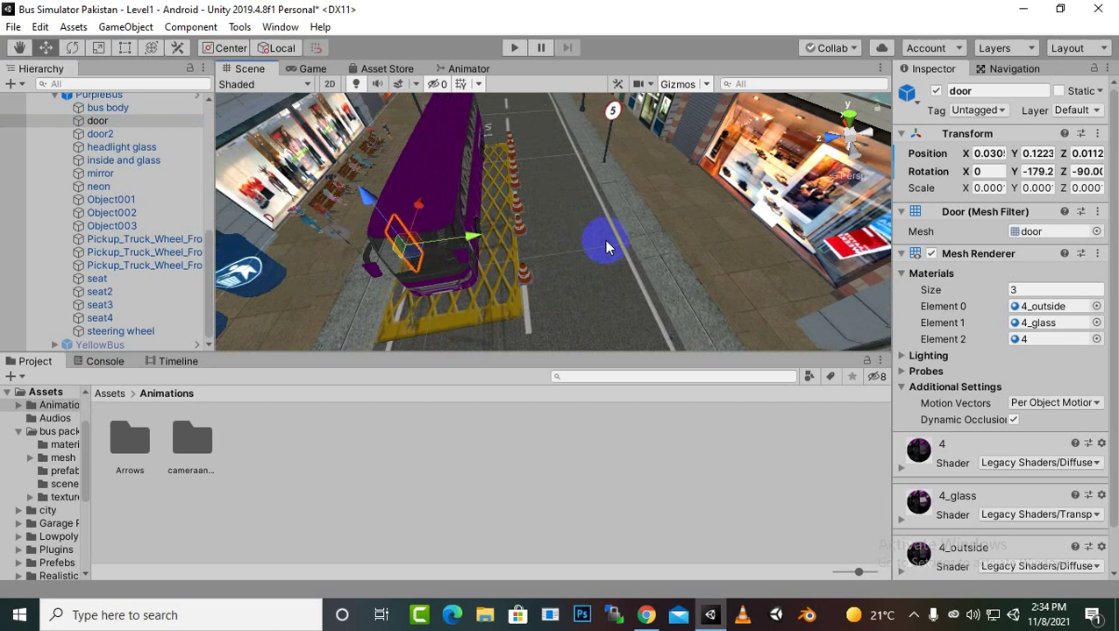
scroll(606, 241, "down", 4)
middle_click_drag(600, 257, 716, 237)
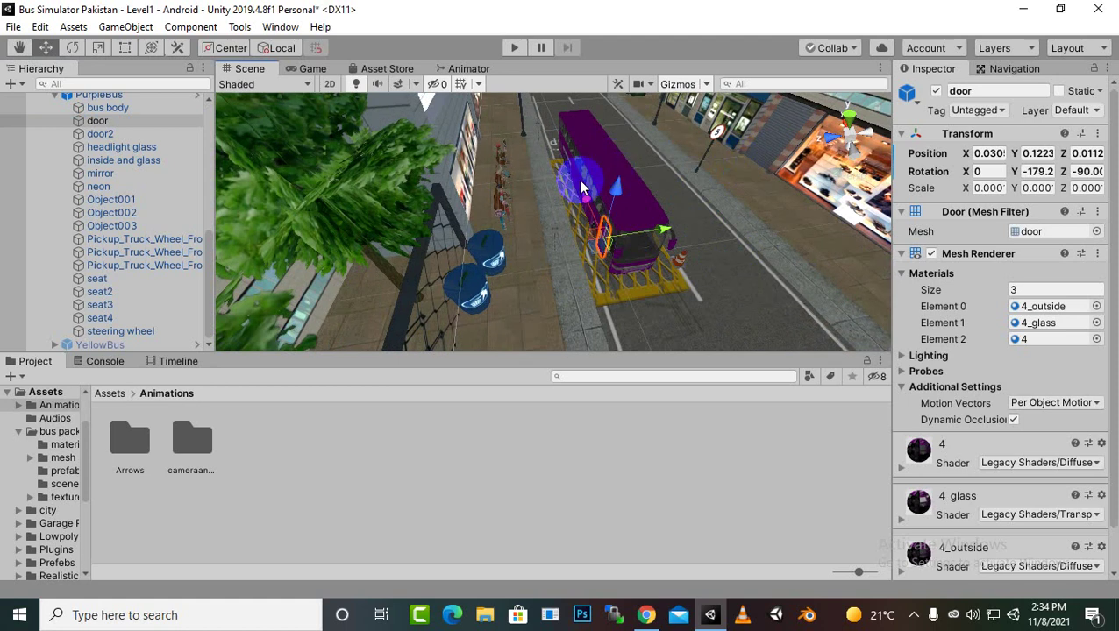
Step: Select the whole PurpleBus and inspect its placement beside the waiting passengers
left_click(126, 99)
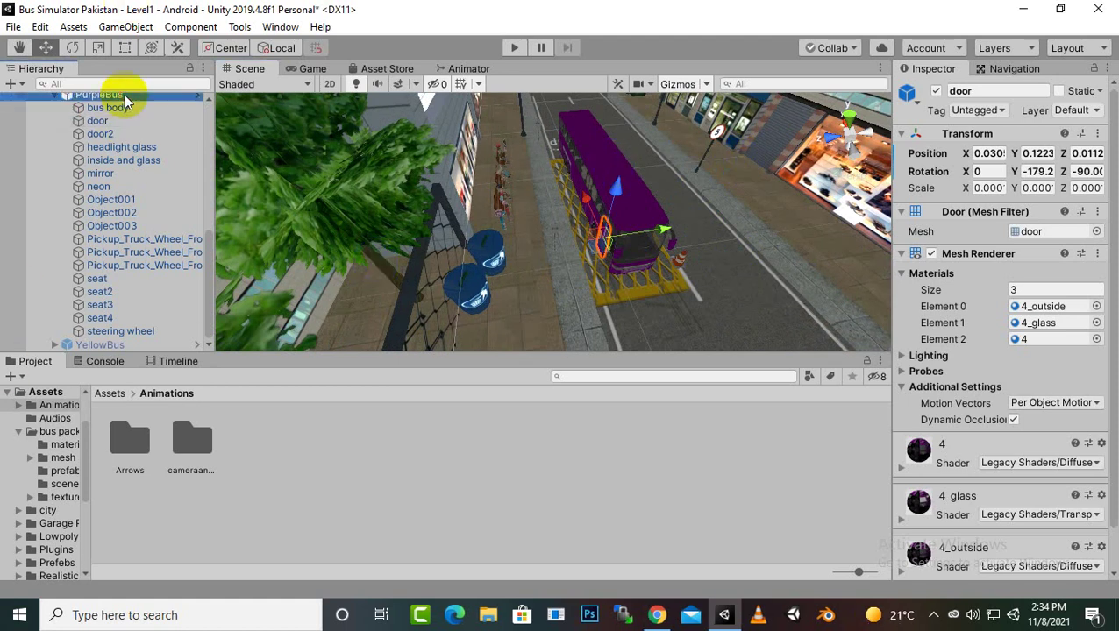
scroll(127, 122, "up", 3)
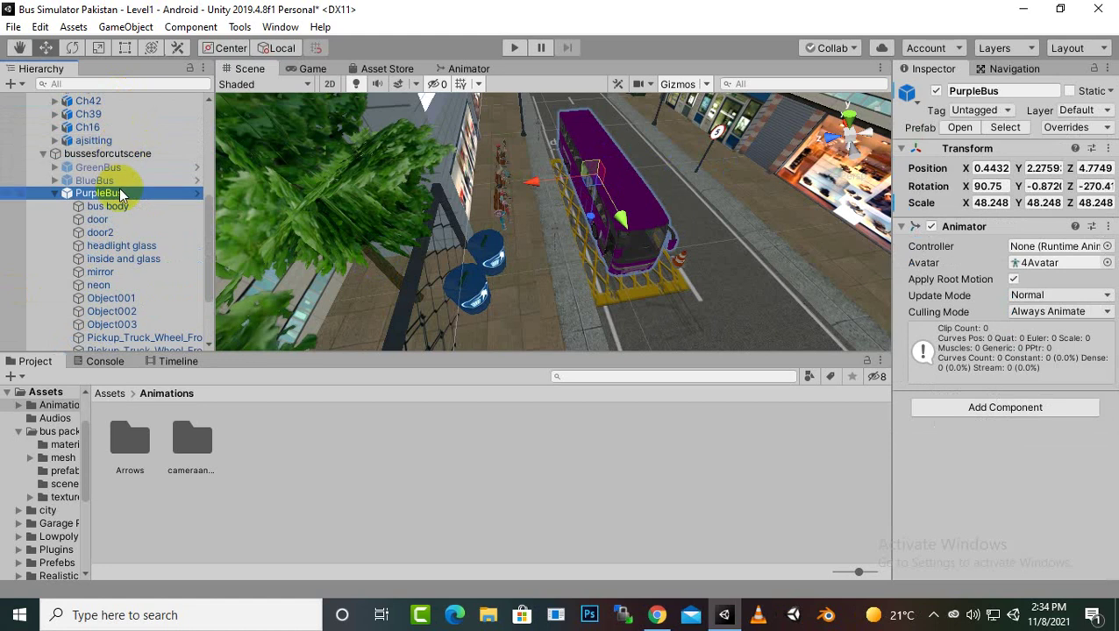
scroll(666, 342, "down", 2)
left_click_drag(780, 201, 351, 508, "alt")
left_click_drag(719, 208, 403, 308, "alt")
scroll(440, 292, "up", 2)
scroll(442, 295, "up", 1)
scroll(521, 265, "up", 1)
middle_click_drag(644, 283, 658, 300)
left_click_drag(658, 300, 931, 106, "alt")
middle_click_drag(582, 279, 607, 92)
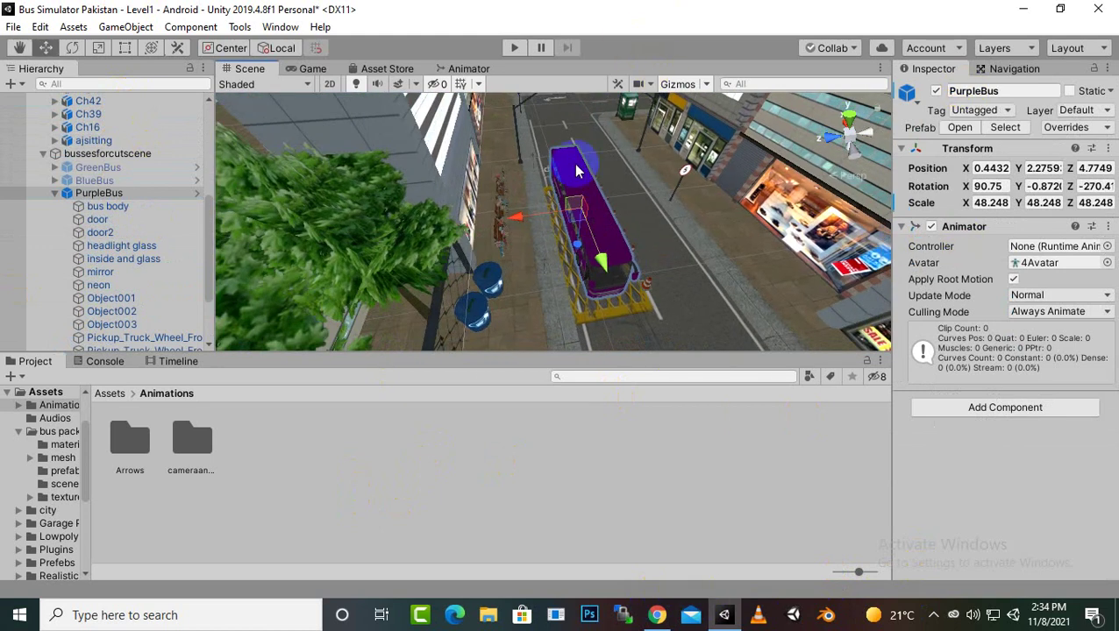
left_click_drag(609, 94, 579, 180, "alt")
scroll(141, 201, "down", 2)
scroll(137, 172, "up", 4)
Step: Preview GreenBus and BlueBus by activating each one briefly and deactivating it again
left_click(112, 229)
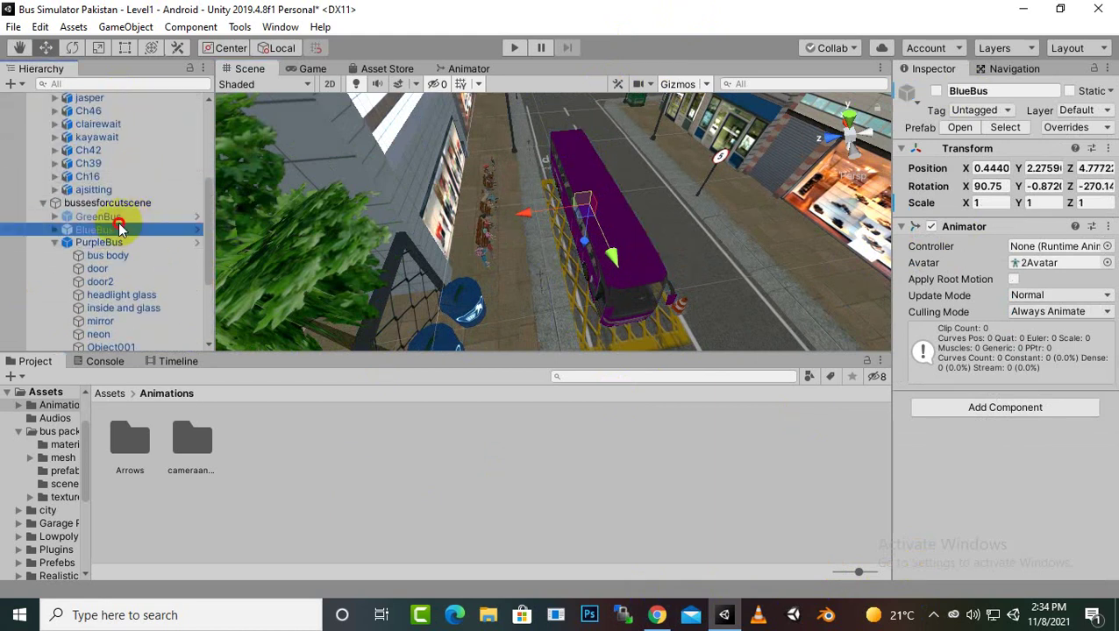
left_click(122, 227)
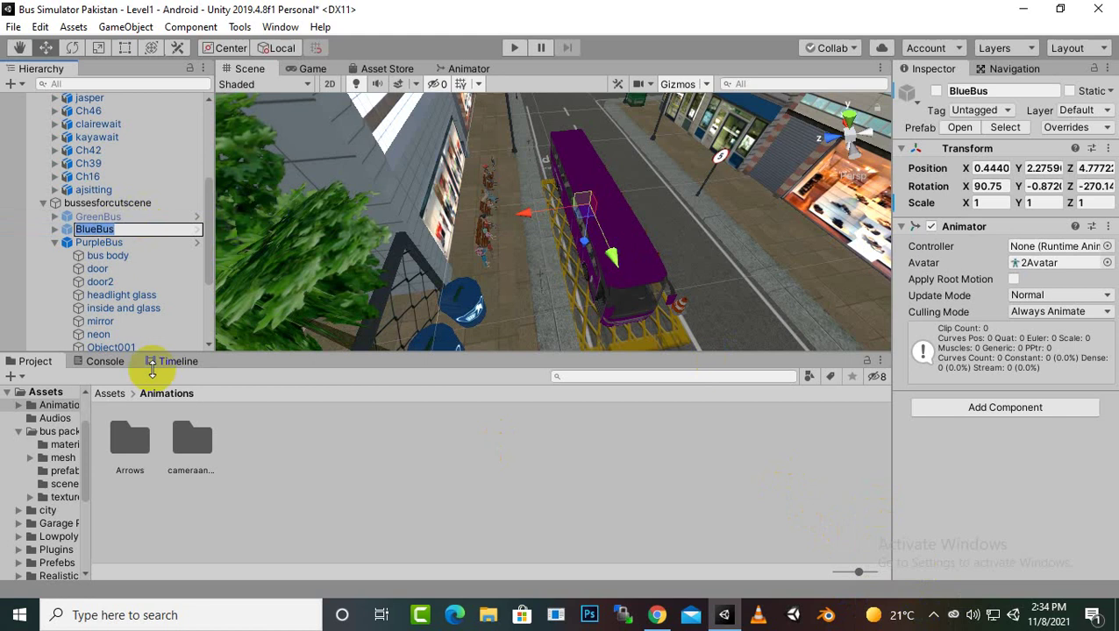
left_click(179, 217)
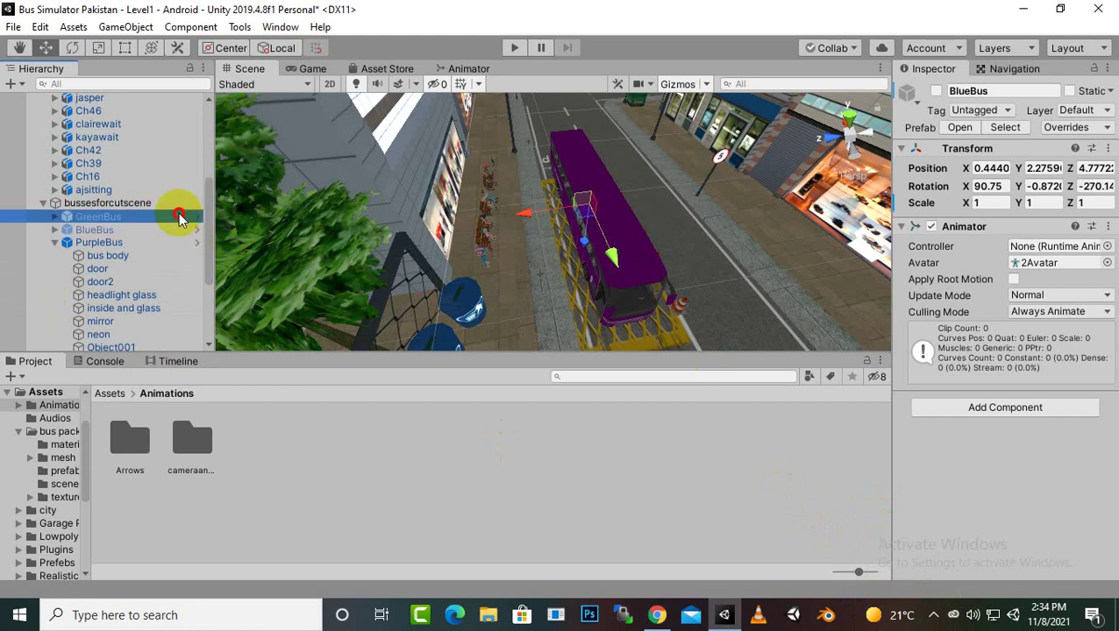
left_click(936, 91)
left_click(936, 91)
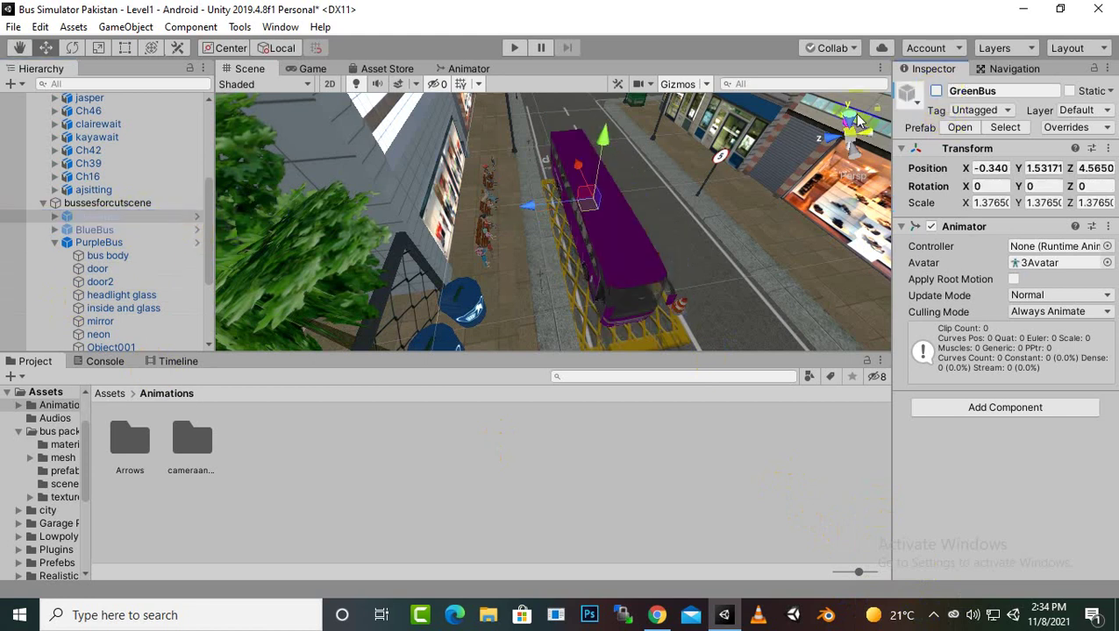
left_click(114, 230)
left_click(937, 92)
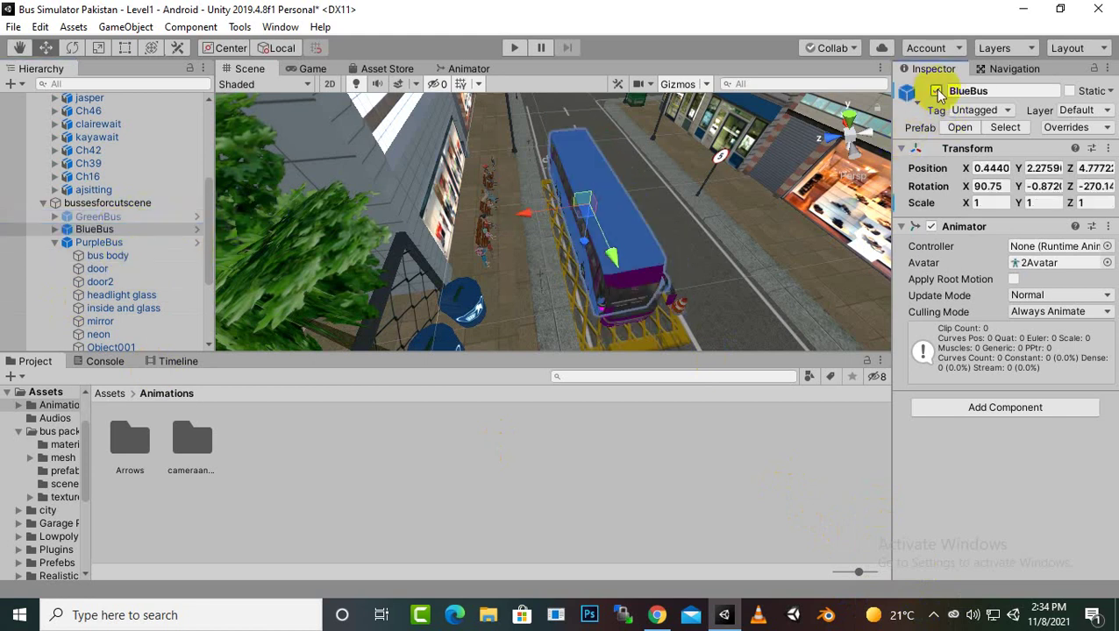
left_click(936, 91)
Step: Collapse PurpleBus in the hierarchy and show the Timeline view
middle_click_drag(583, 221, 535, 210)
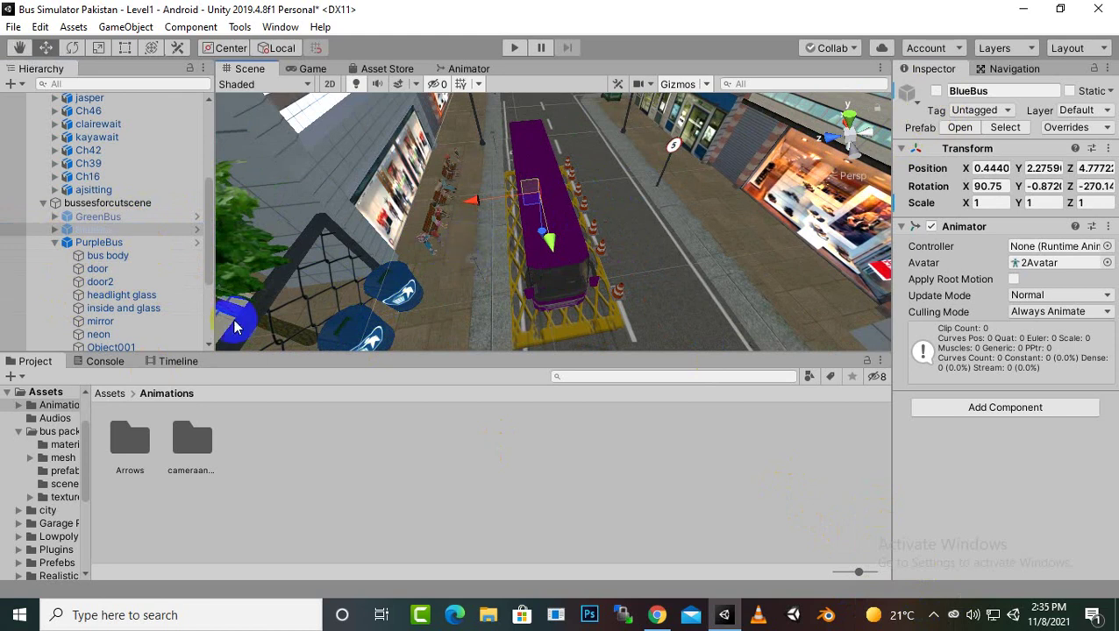
scroll(536, 306, "up", 1)
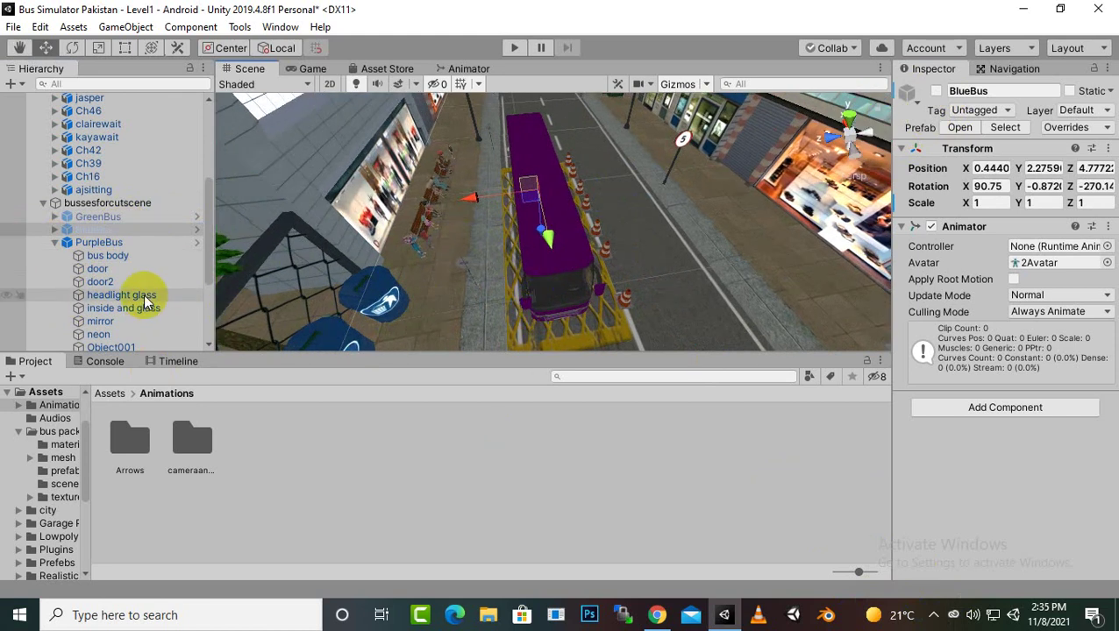
left_click(88, 230)
left_click(54, 242)
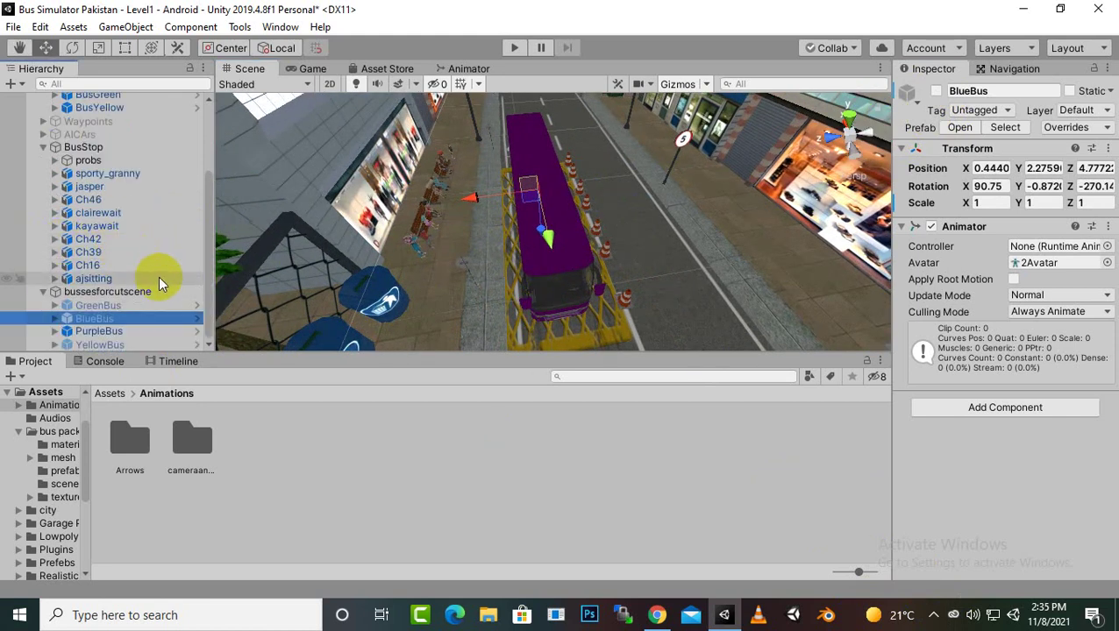
left_click(155, 364)
Step: Select the front door of the purple bus directly in the scene and inspect it up close
right_click_drag(536, 280, 748, 230)
left_click(750, 226)
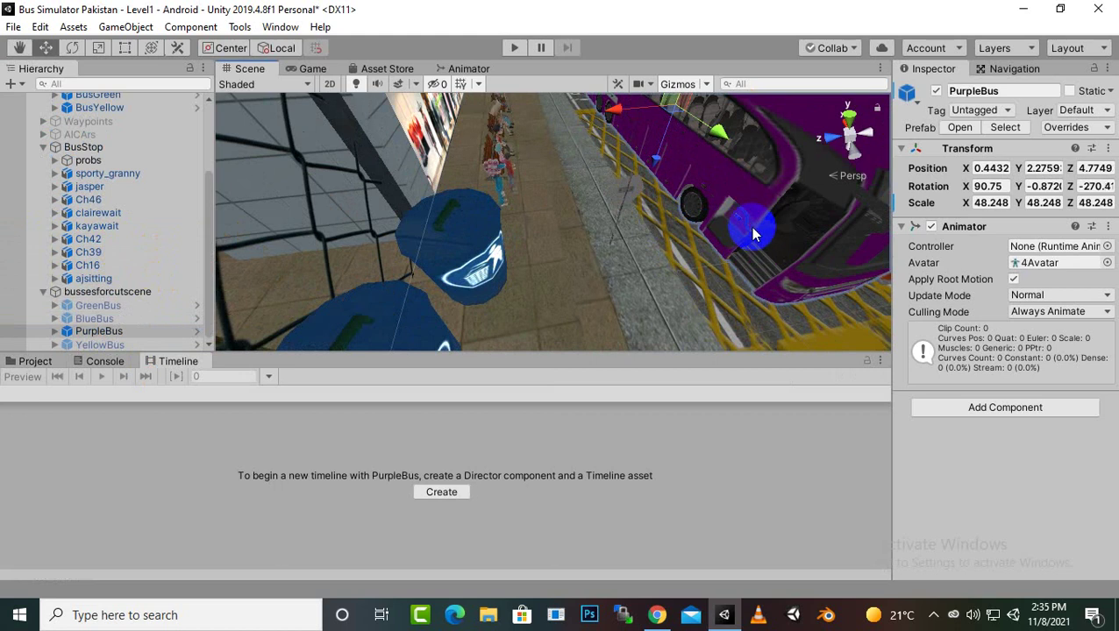
left_click(752, 232)
middle_click_drag(755, 255, 693, 263)
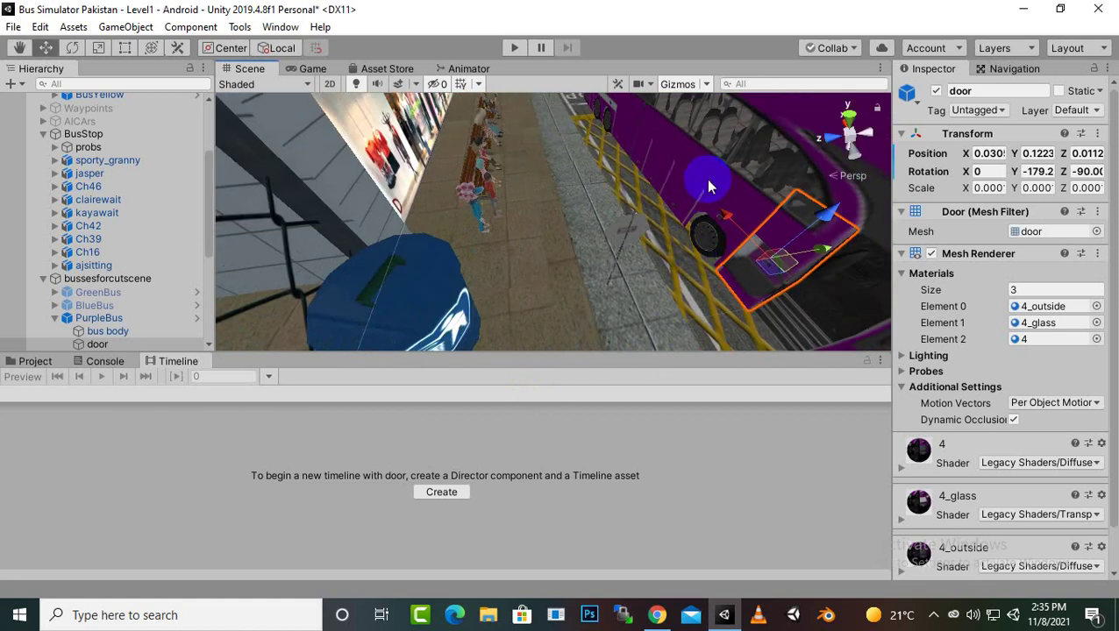
middle_click_drag(515, 208, 541, 159)
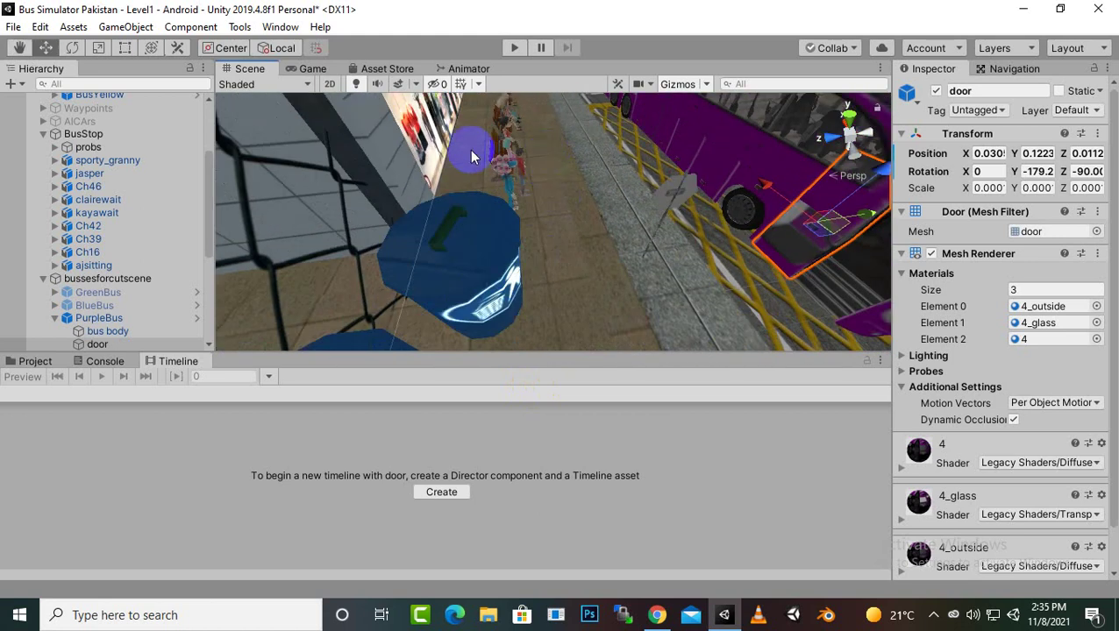
Step: Collapse PurpleBus and the bussesforcutscene group in the hierarchy, and locate the Timeline command under Sequencing
left_click(54, 318)
left_click(43, 292)
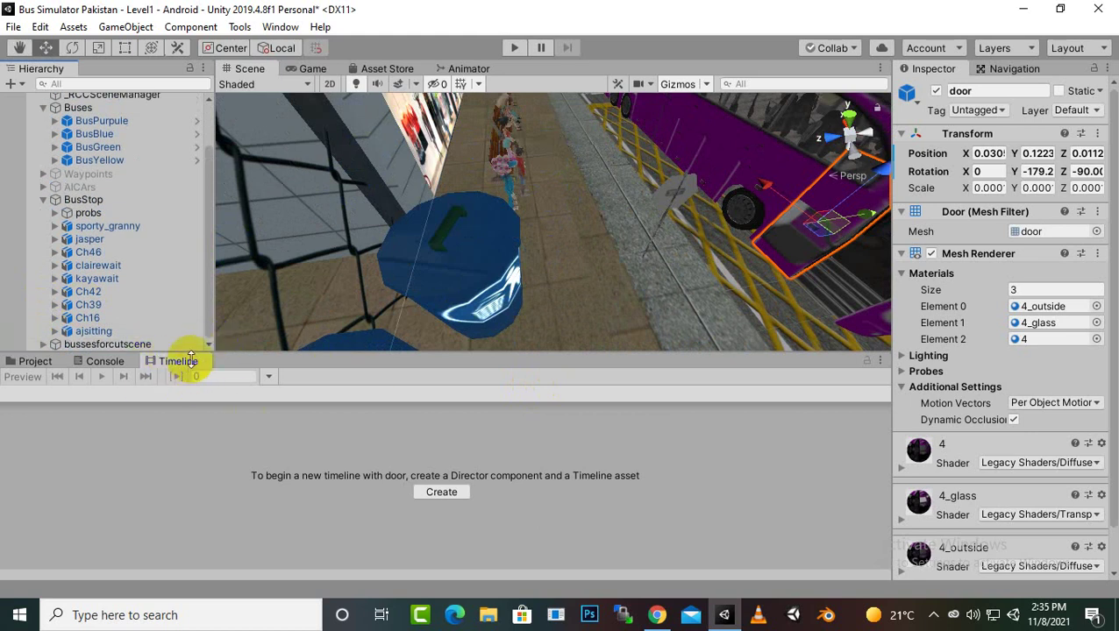
left_click(280, 27)
mouse_move(452, 275)
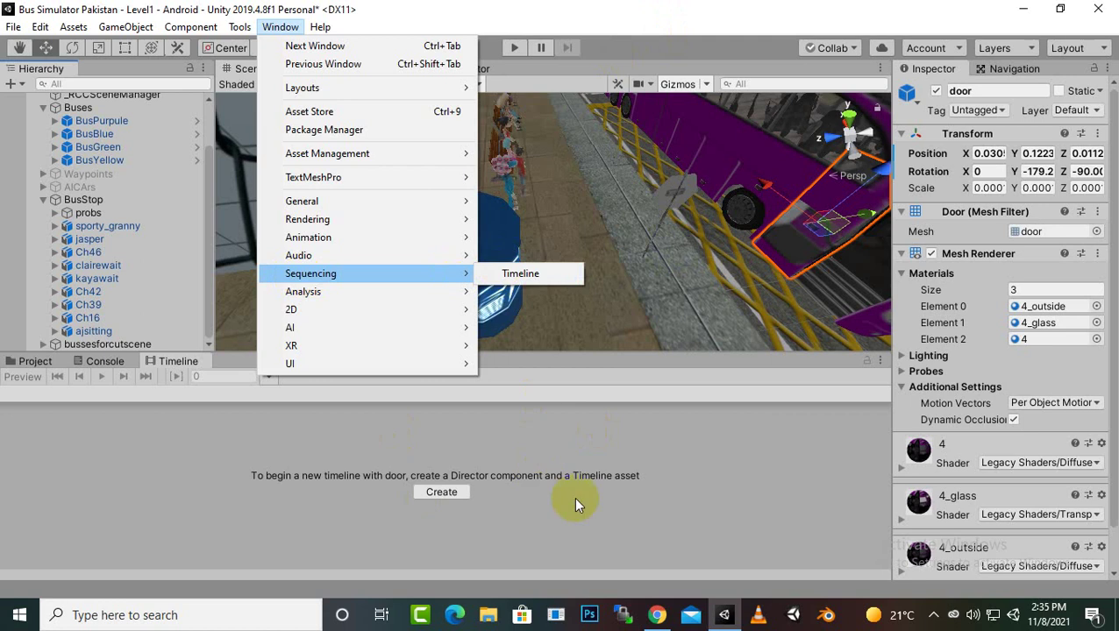
left_click(253, 463)
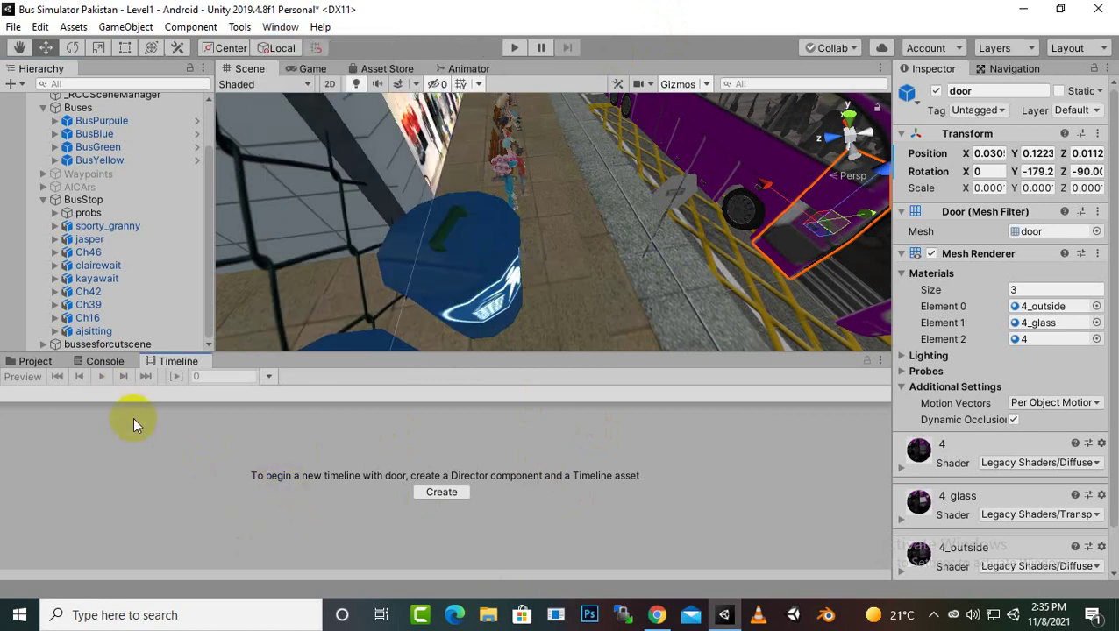
Step: Select the sporty_granny character at the bus stop and copy its Transform component
scroll(414, 256, "up", 5)
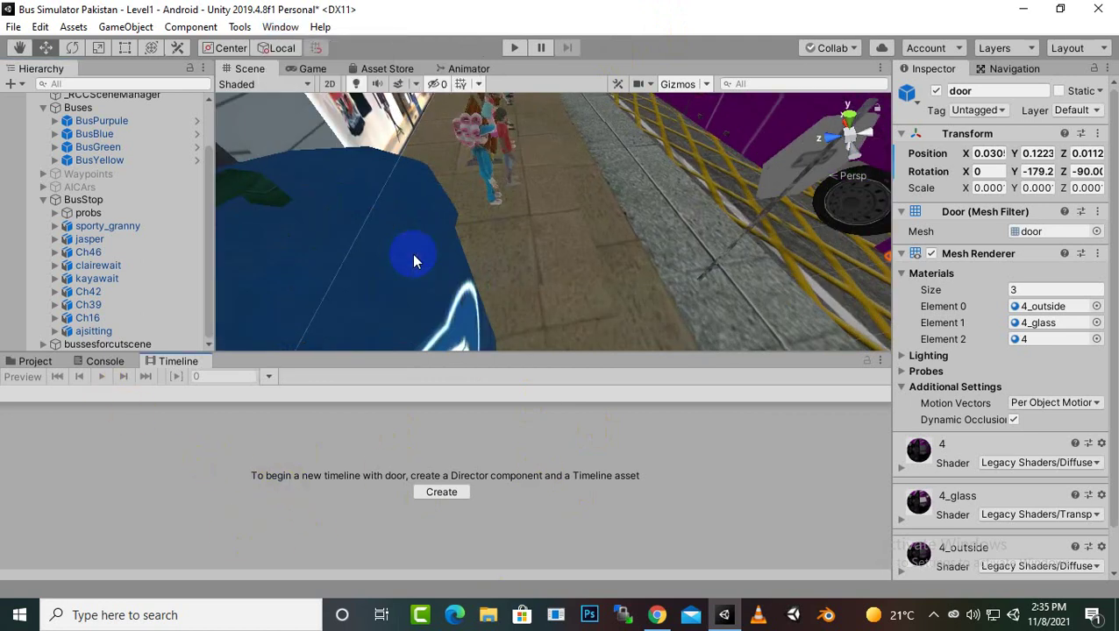
middle_click_drag(490, 232, 433, 261)
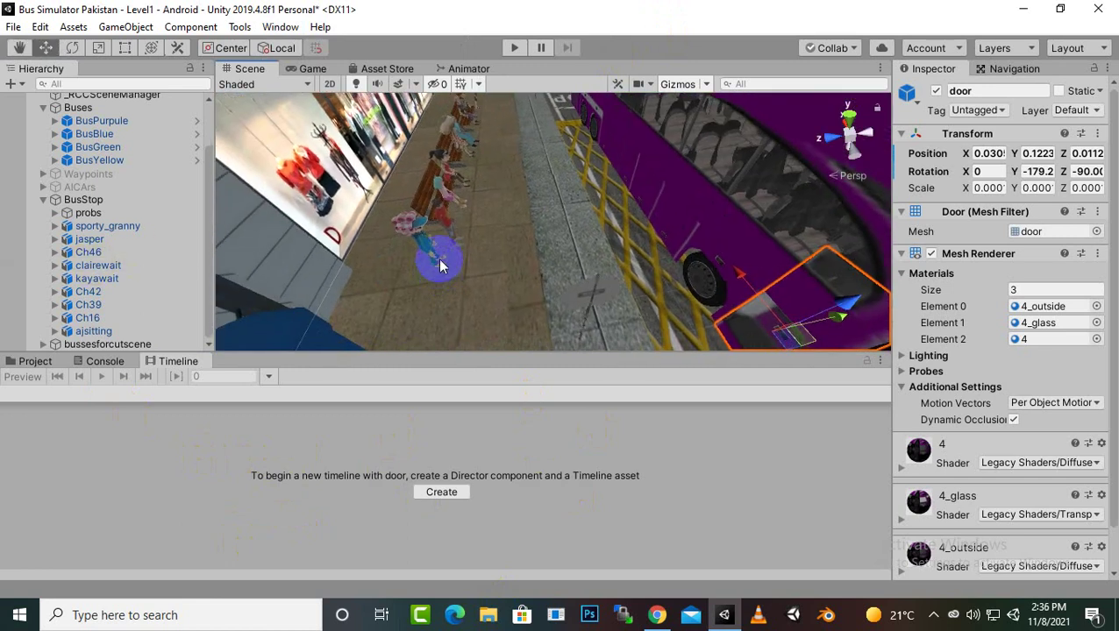
scroll(432, 261, "up", 3)
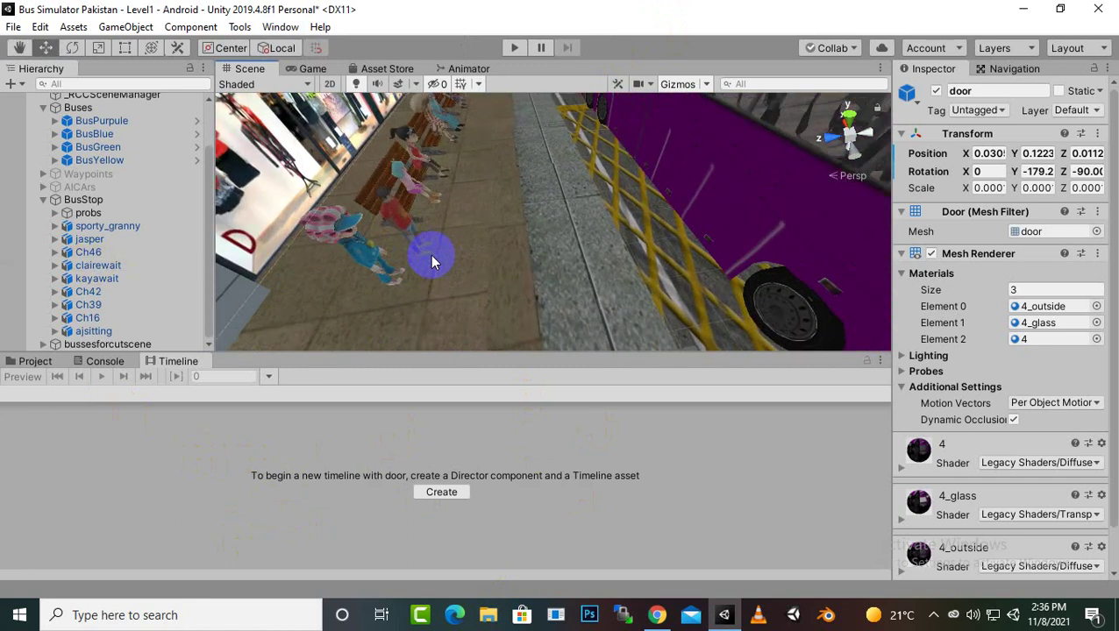
left_click(375, 251)
left_click(136, 225)
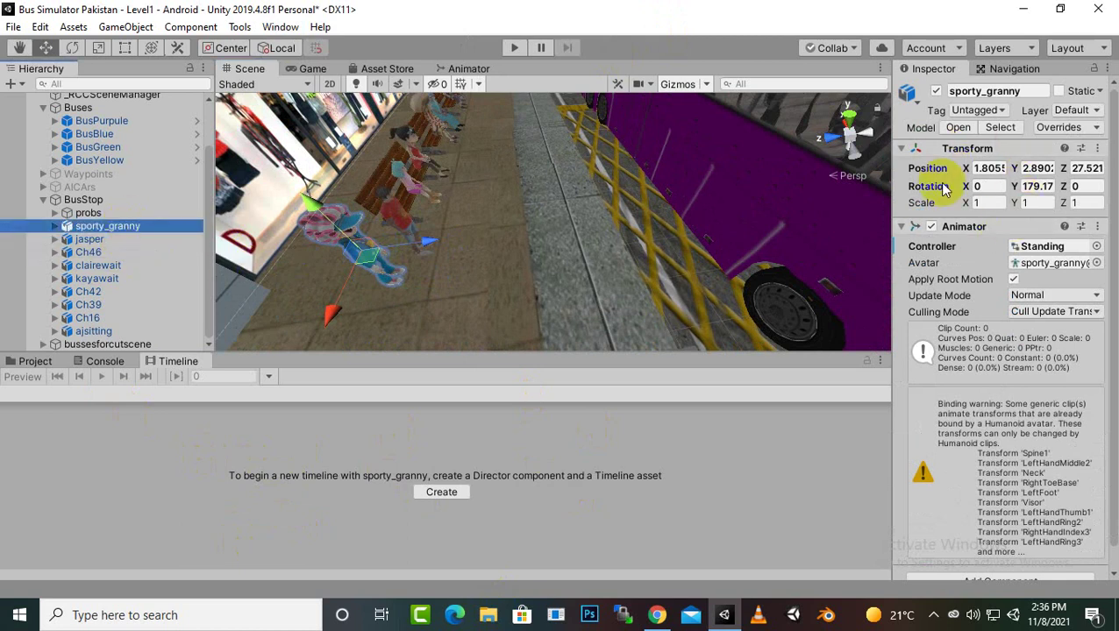
left_click(1096, 149)
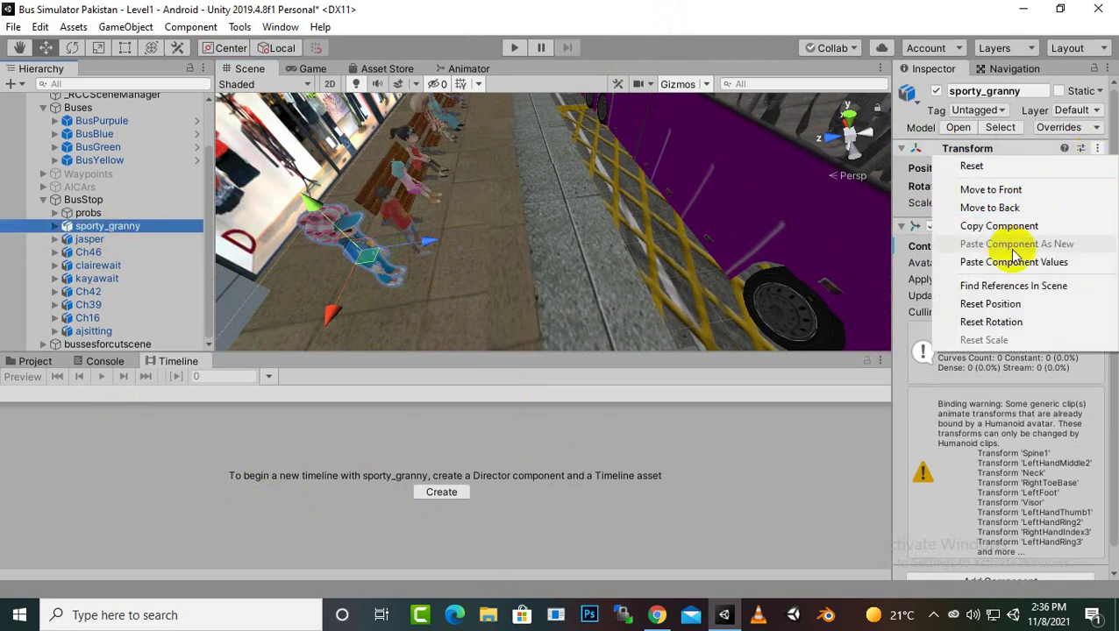
left_click(1000, 229)
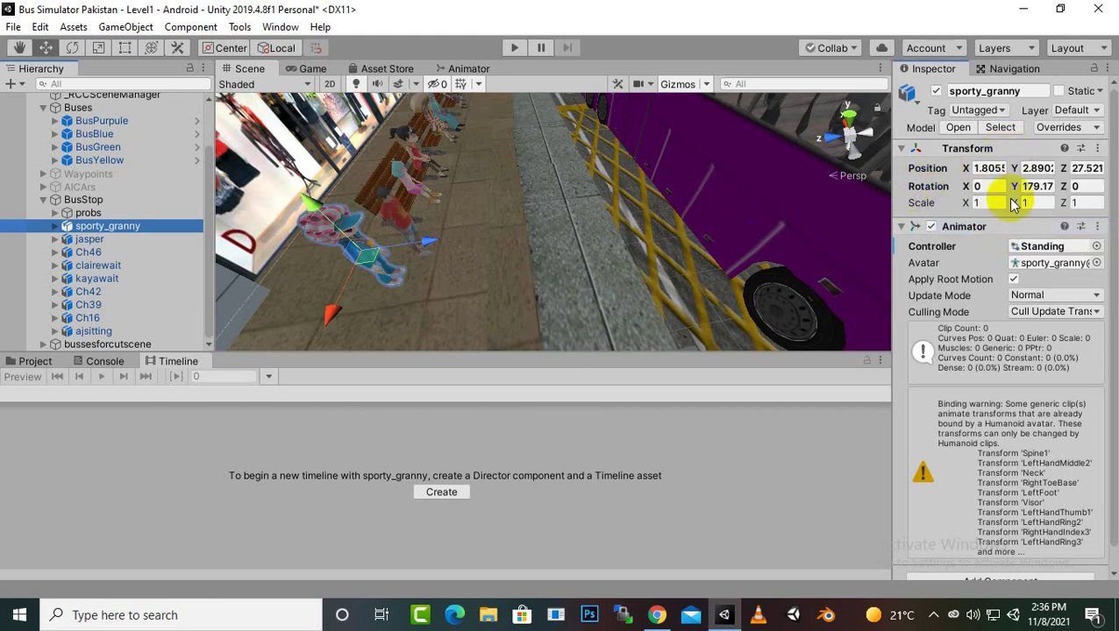
Step: Review sporty_granny's Transform and Animator settings and the passengers waiting beside the bus
right_click(250, 334)
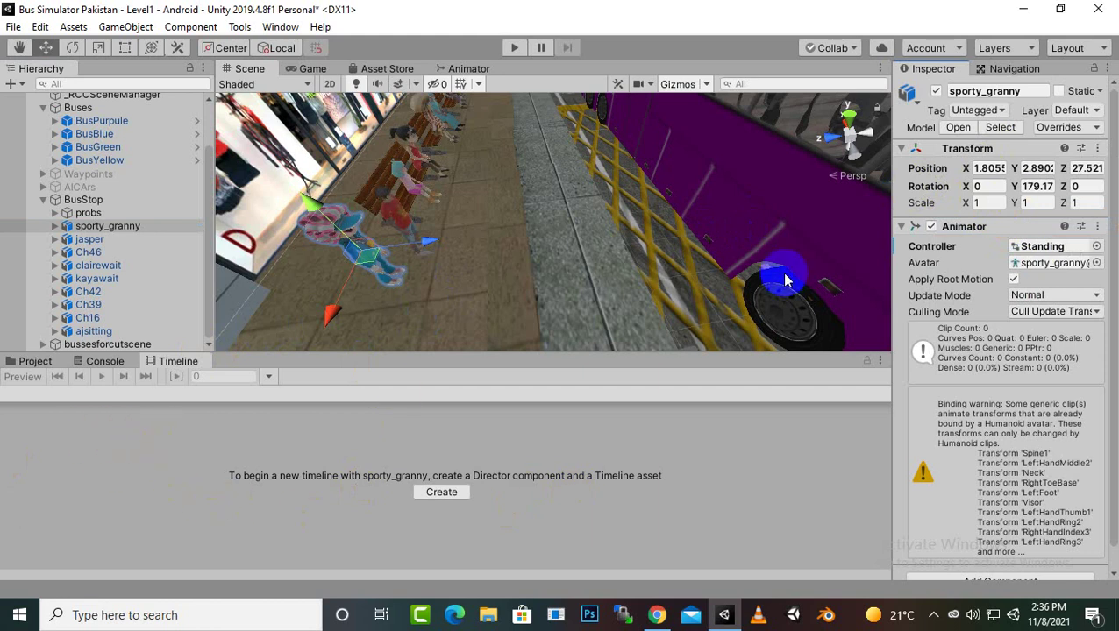
scroll(480, 212, "down", 5)
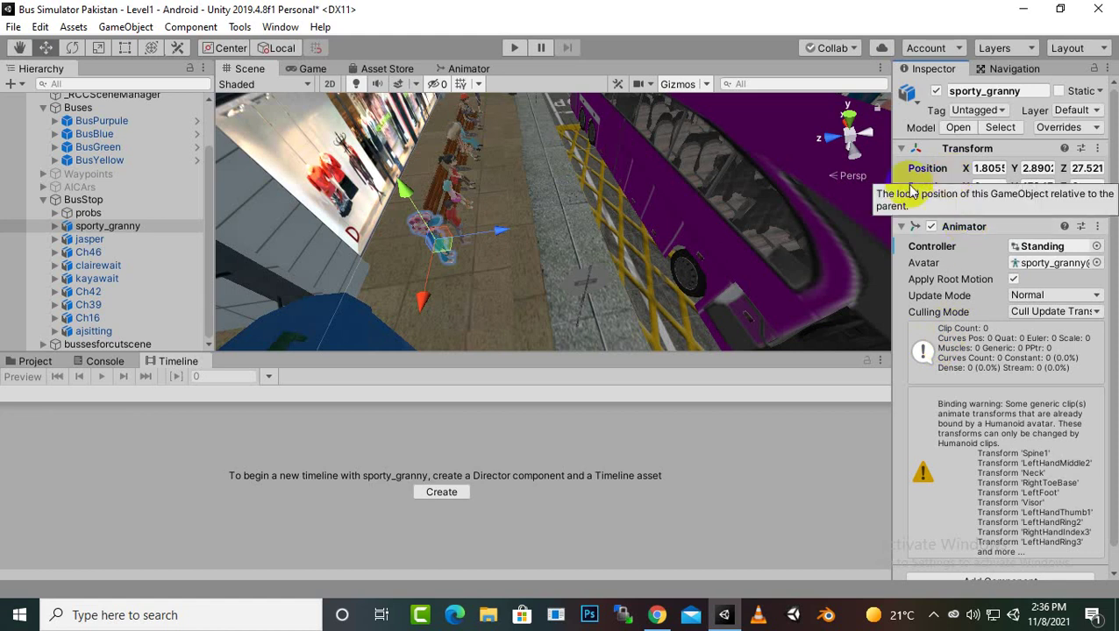
scroll(920, 309, "down", 1)
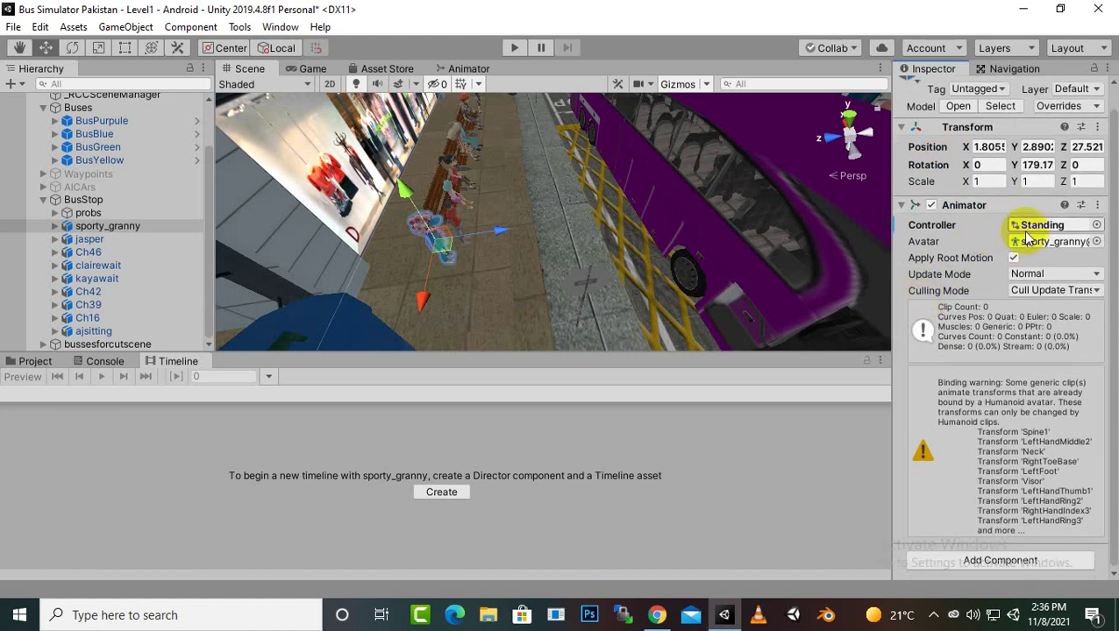
middle_click_drag(472, 189, 477, 295)
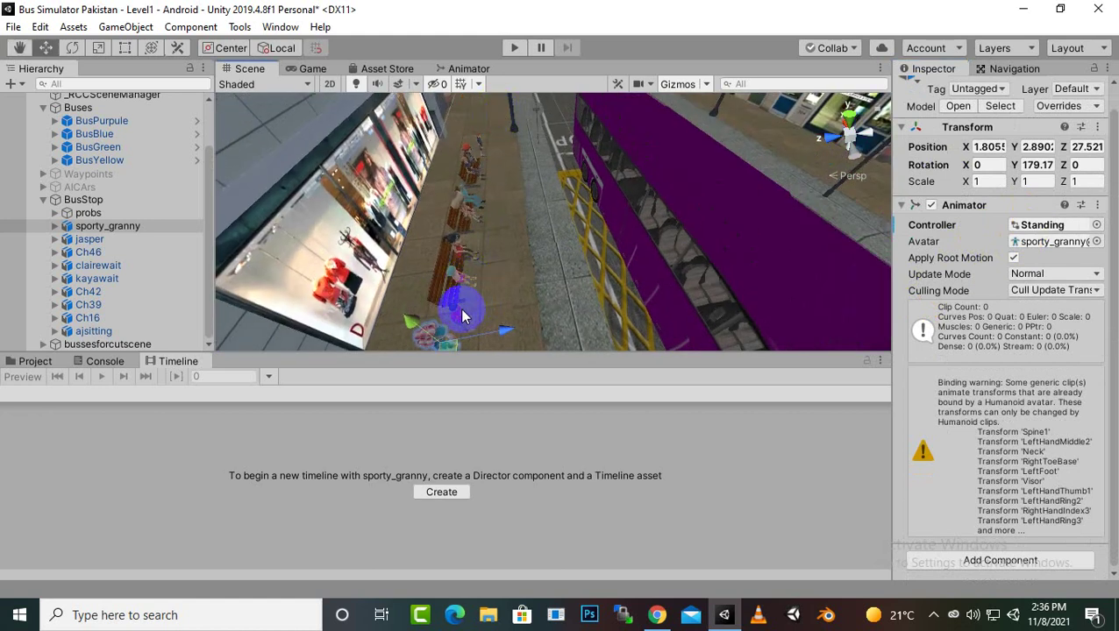
Step: View sporty_granny beside the bus up close and collapse the BusStop group in the hierarchy
middle_click_drag(509, 277, 588, 140)
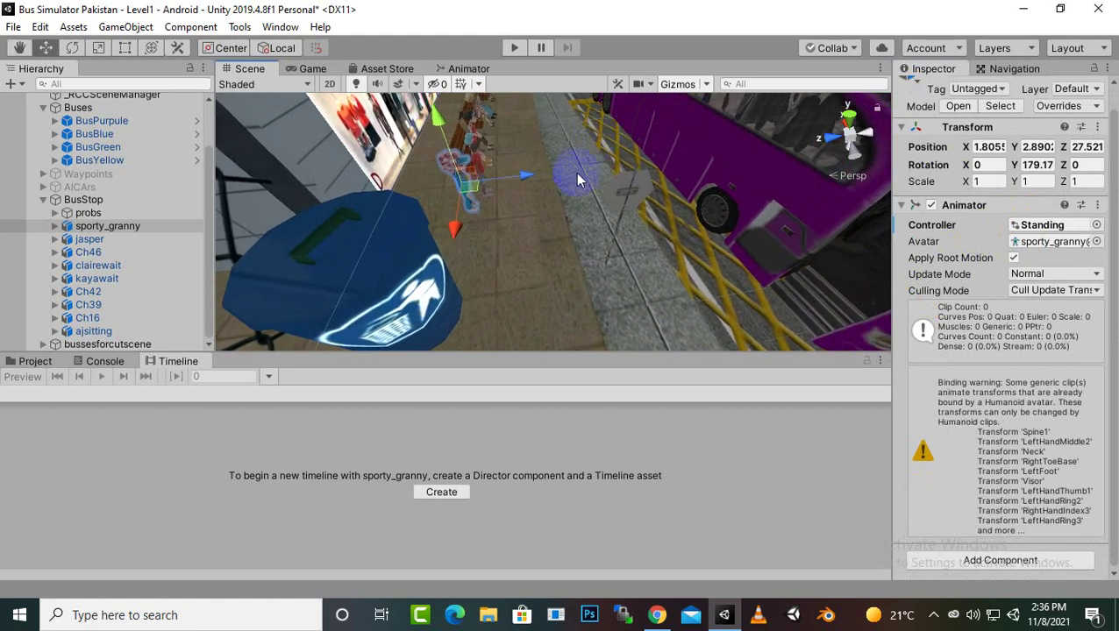
left_click(155, 227)
left_click(45, 200)
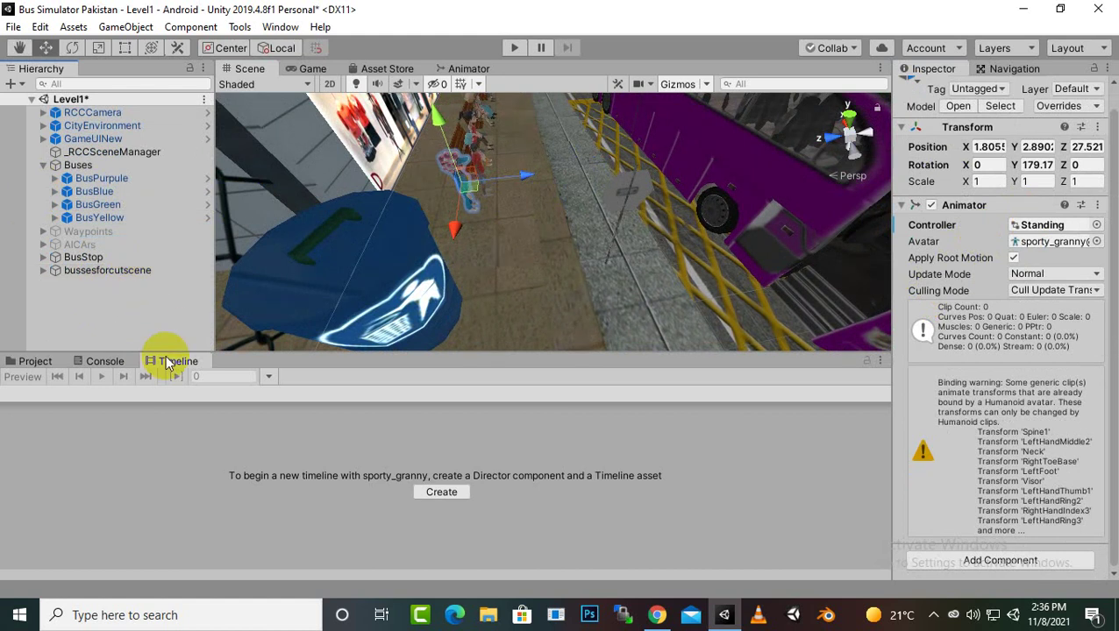
left_click(107, 272)
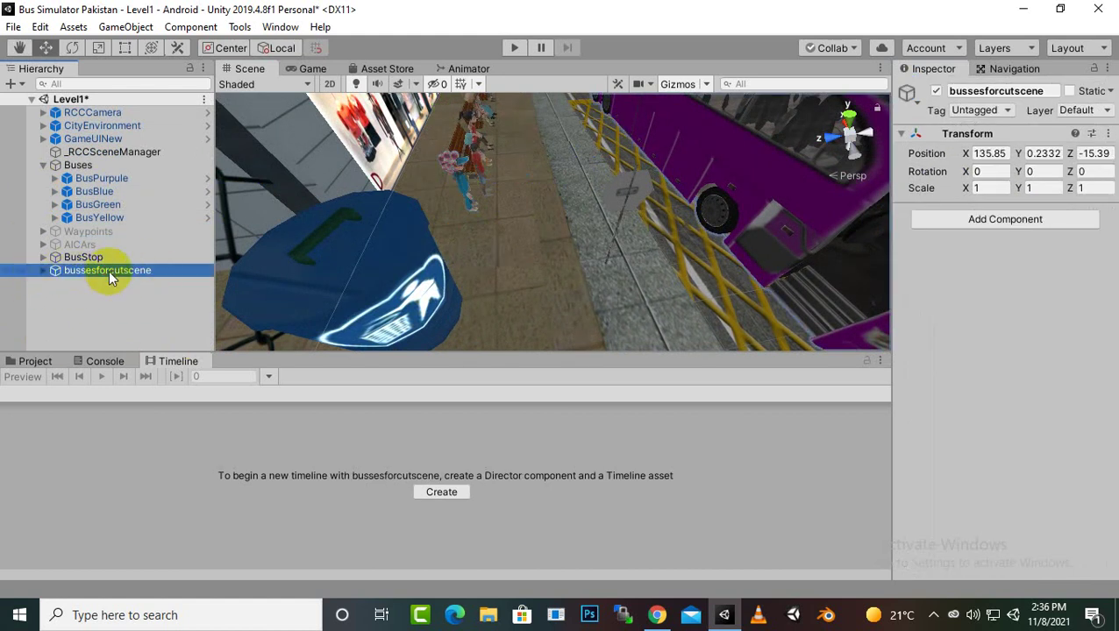
key("Delete")
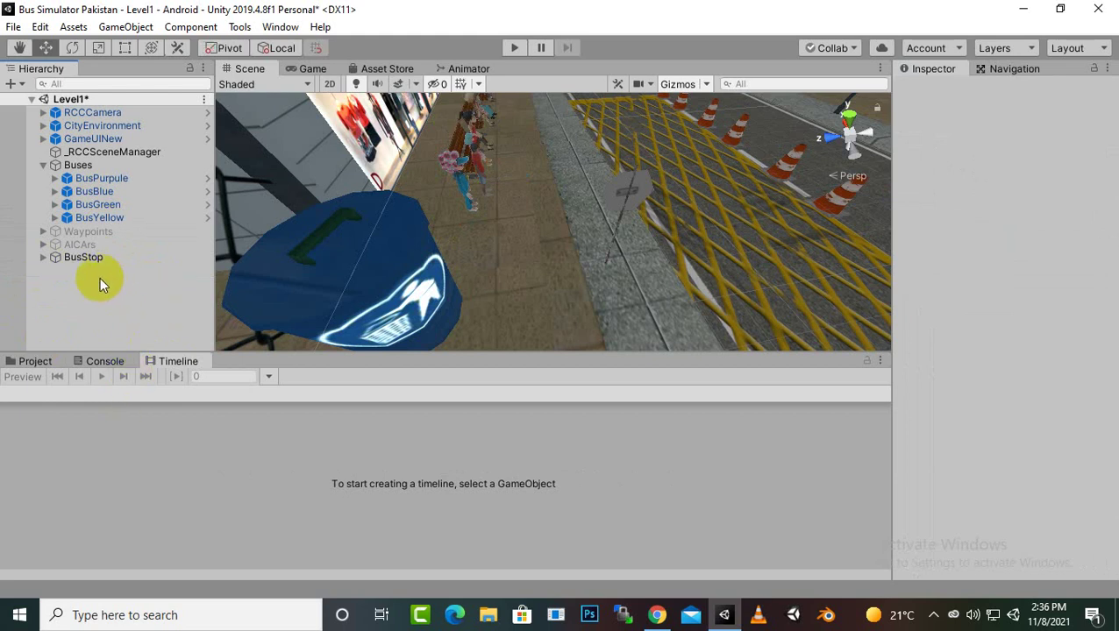
key("ctrl+z")
Step: Create an empty GameObject at the scene's root level and name it PurplueBusAnimation
left_click(118, 312)
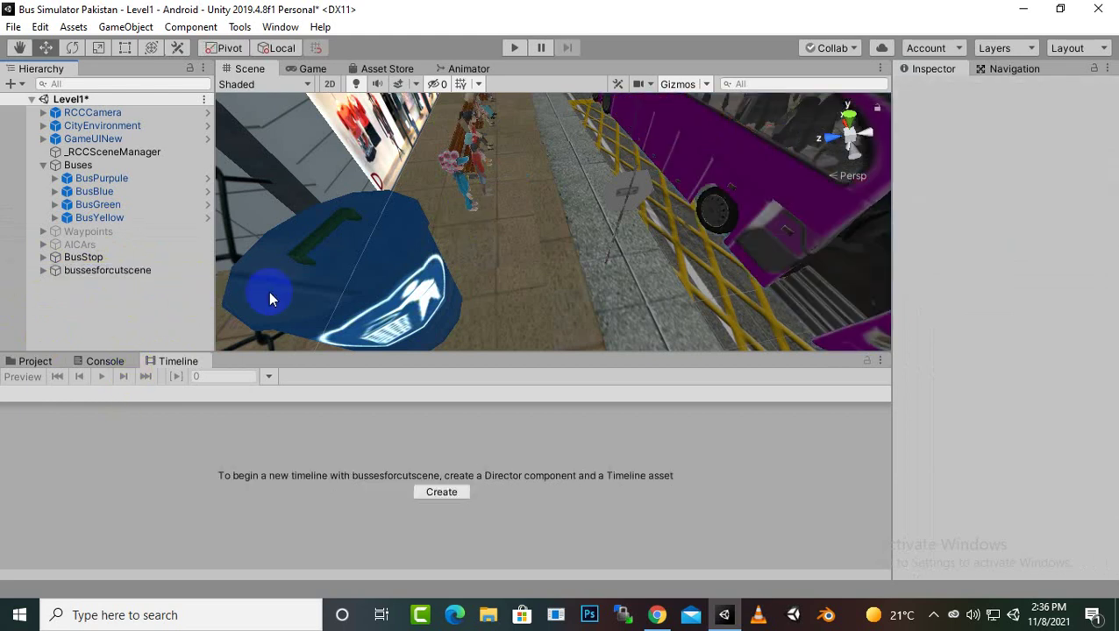
right_click(106, 314)
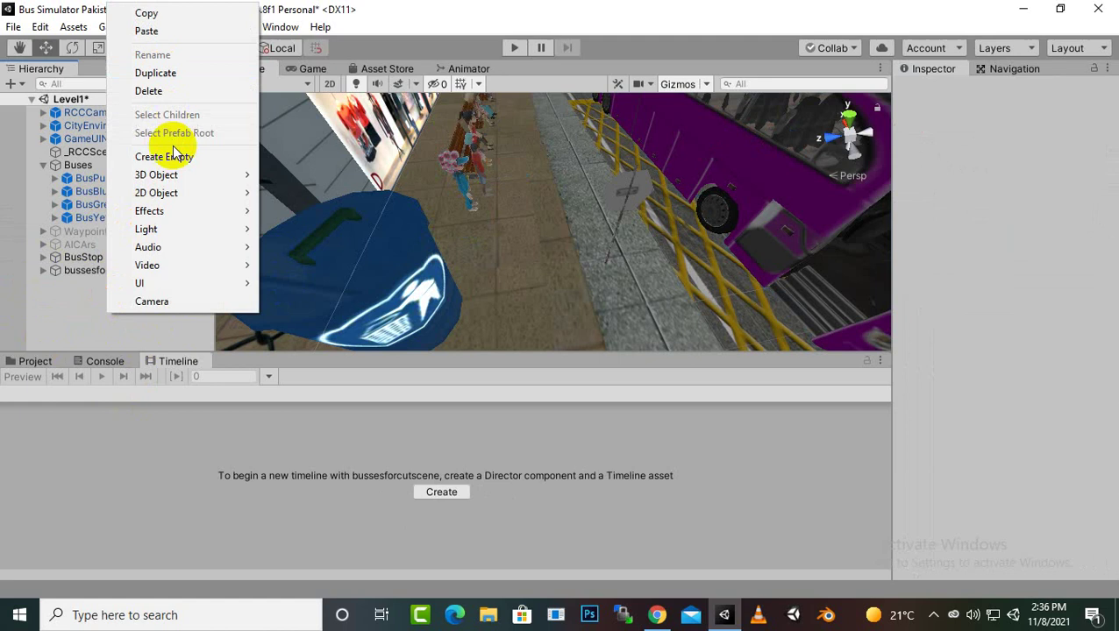
left_click(175, 158)
double_click(133, 282)
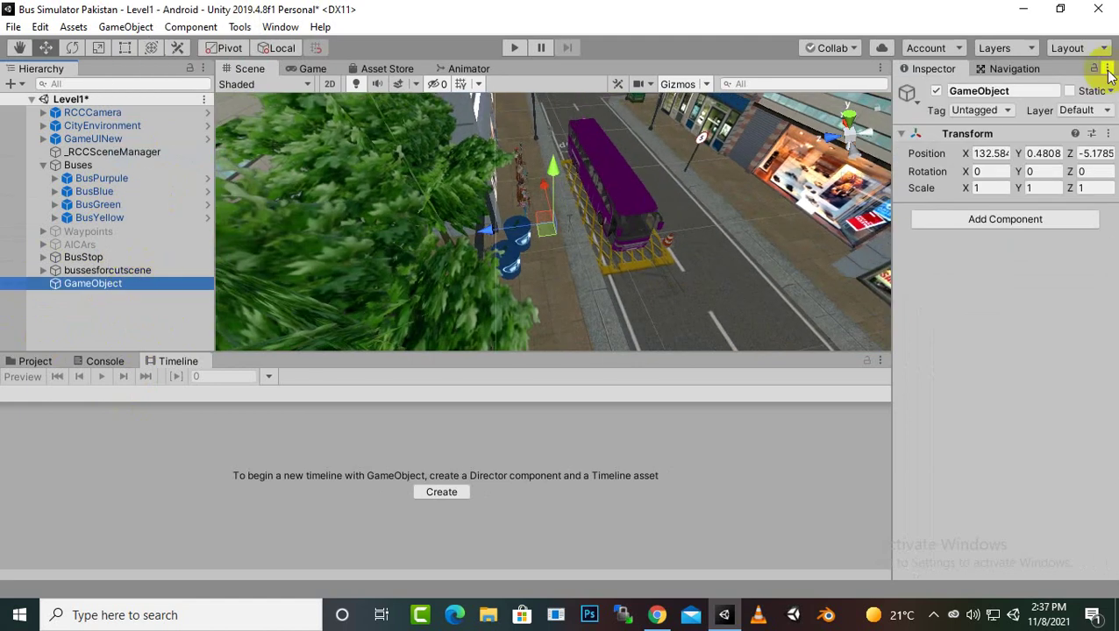
left_click(1058, 90)
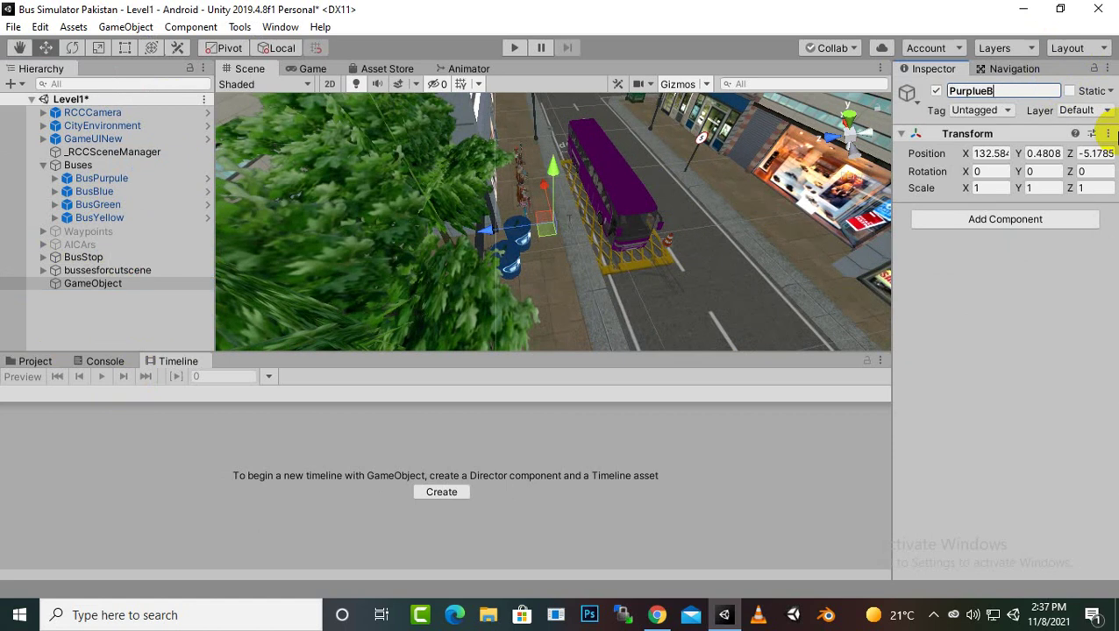
type("mation")
key("Return")
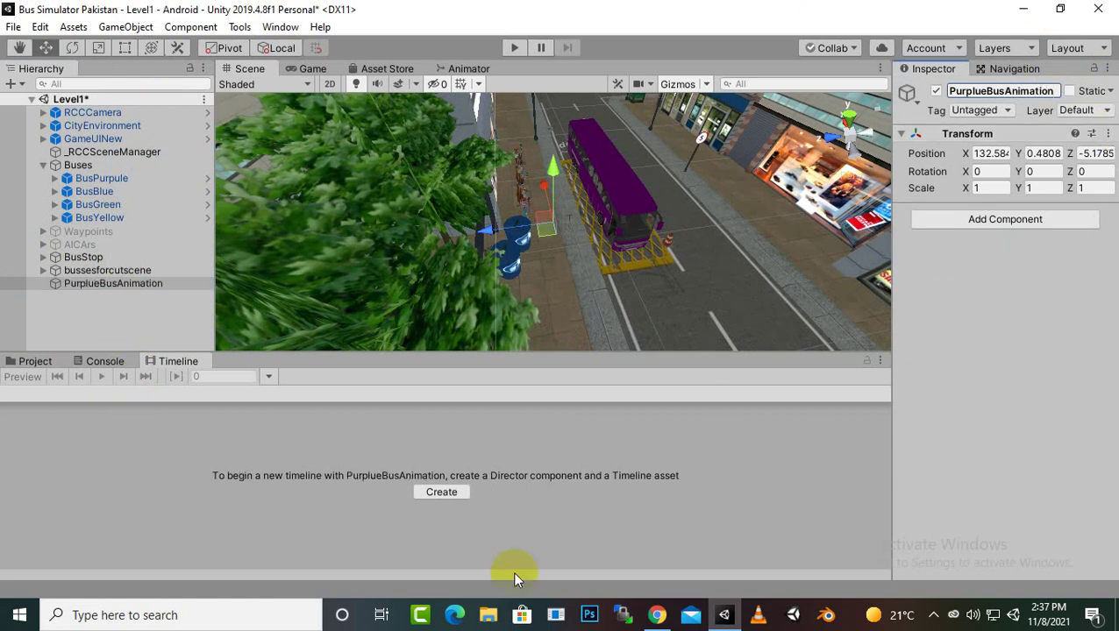
Step: Create a Director component and Timeline asset for PurplueBusAnimation, saved as PurplueBusAnimationTimeline.playable in the Assets Animations folder
scroll(451, 226, "up", 6)
left_click_drag(446, 220, 485, 221, "alt")
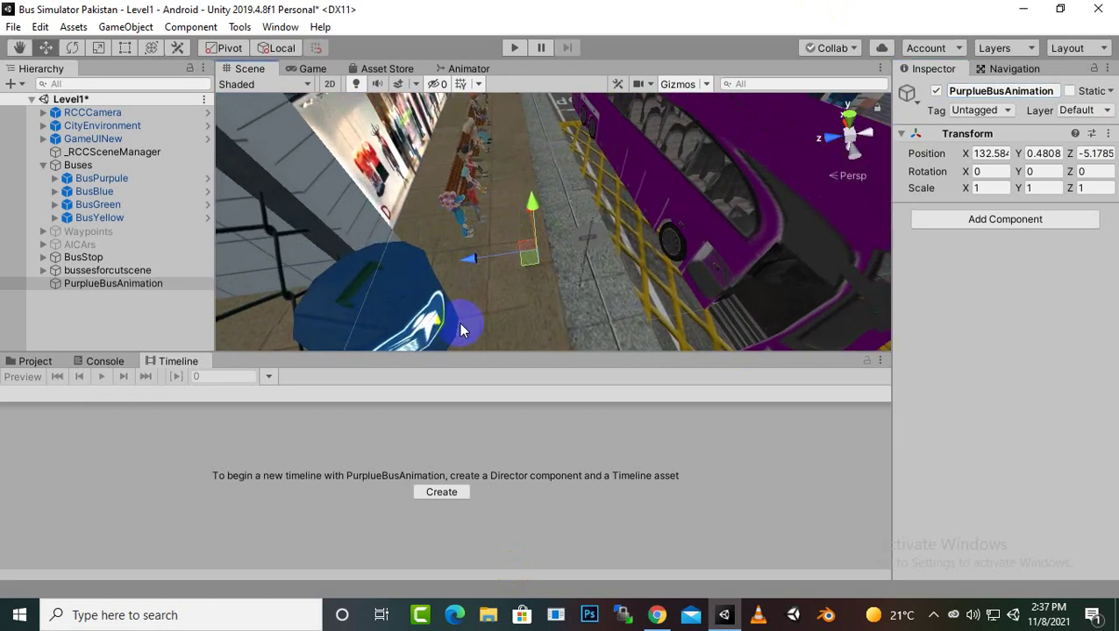
left_click(441, 492)
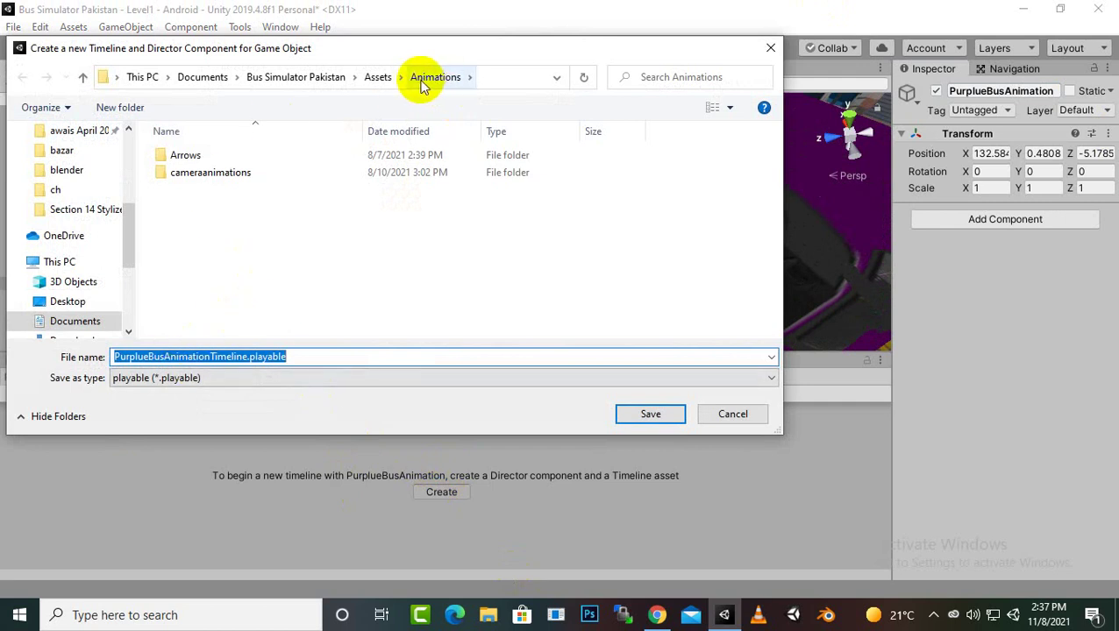
left_click(633, 418)
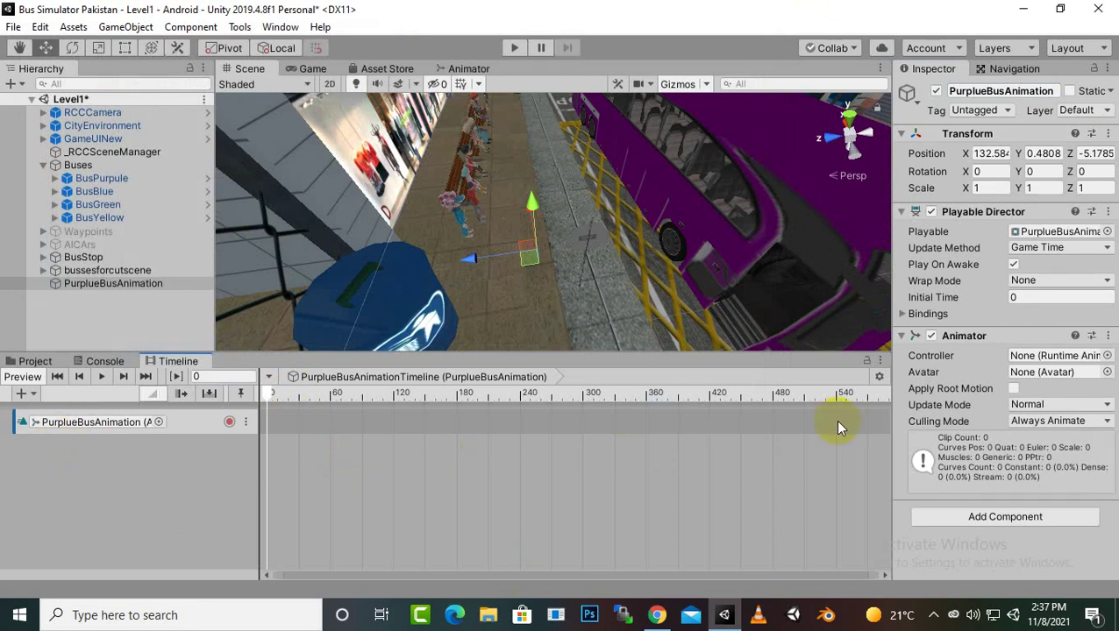
Step: Add an Animation Track to the timeline, bind it to sporty_granny's Animator from the BusStop group, and start recording on it
scroll(449, 253, "up", 5)
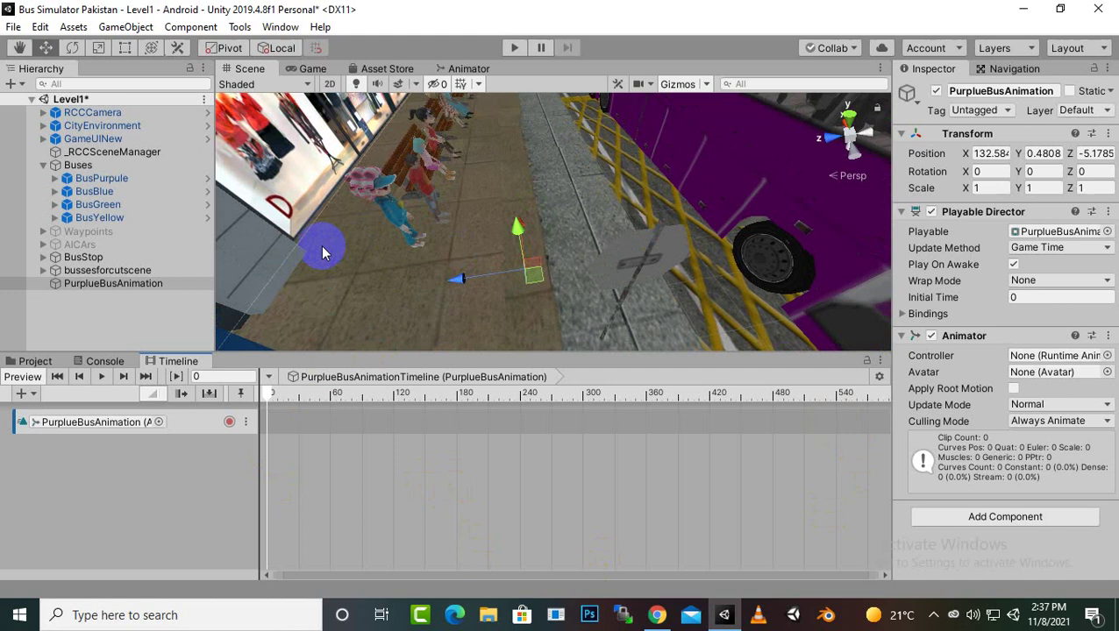
scroll(322, 254, "down", 2)
scroll(326, 255, "down", 2)
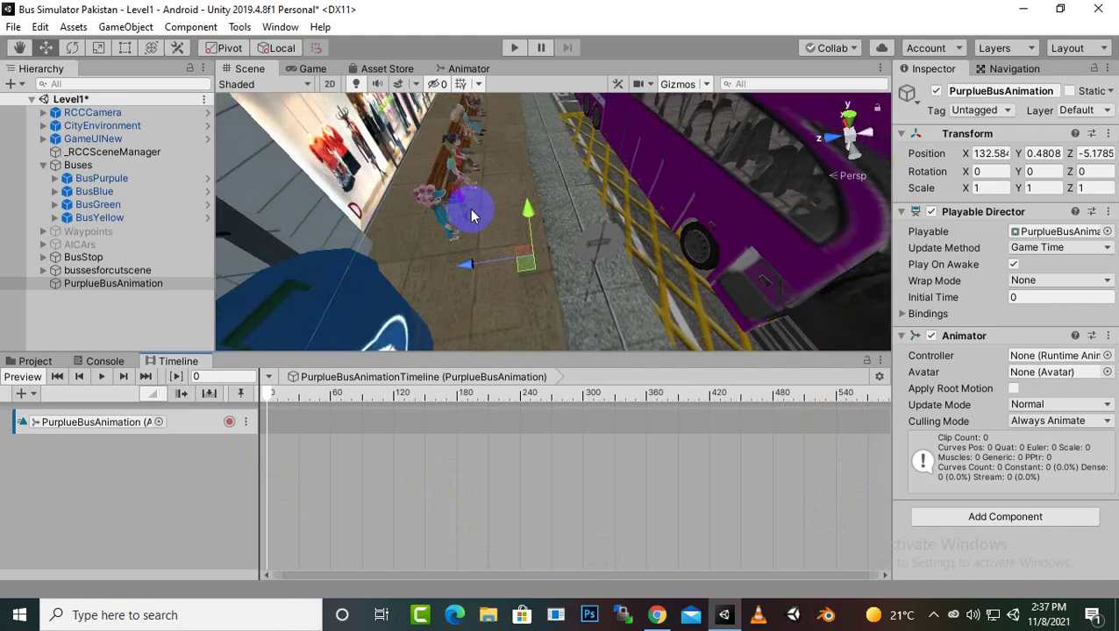
right_click(95, 447)
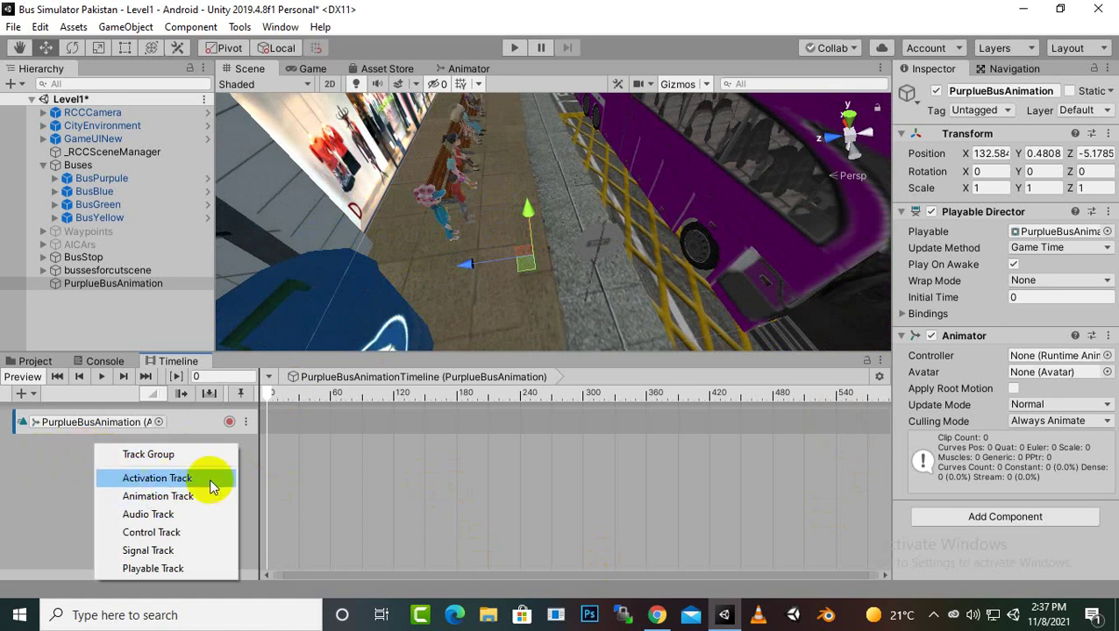
left_click(190, 497)
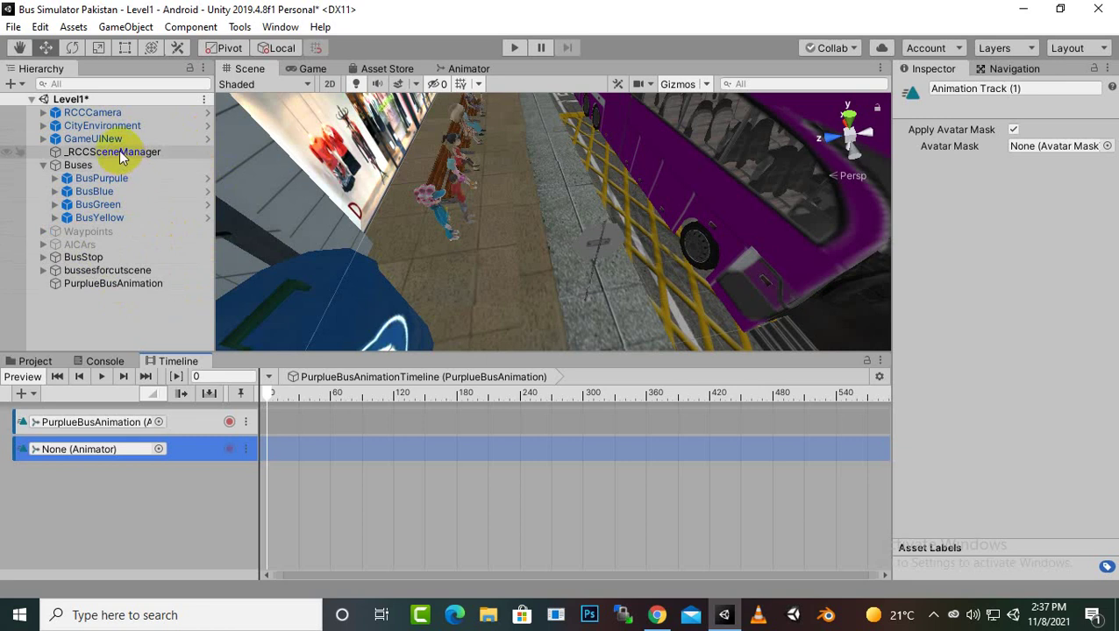
left_click(43, 257)
scroll(83, 257, "down", 2)
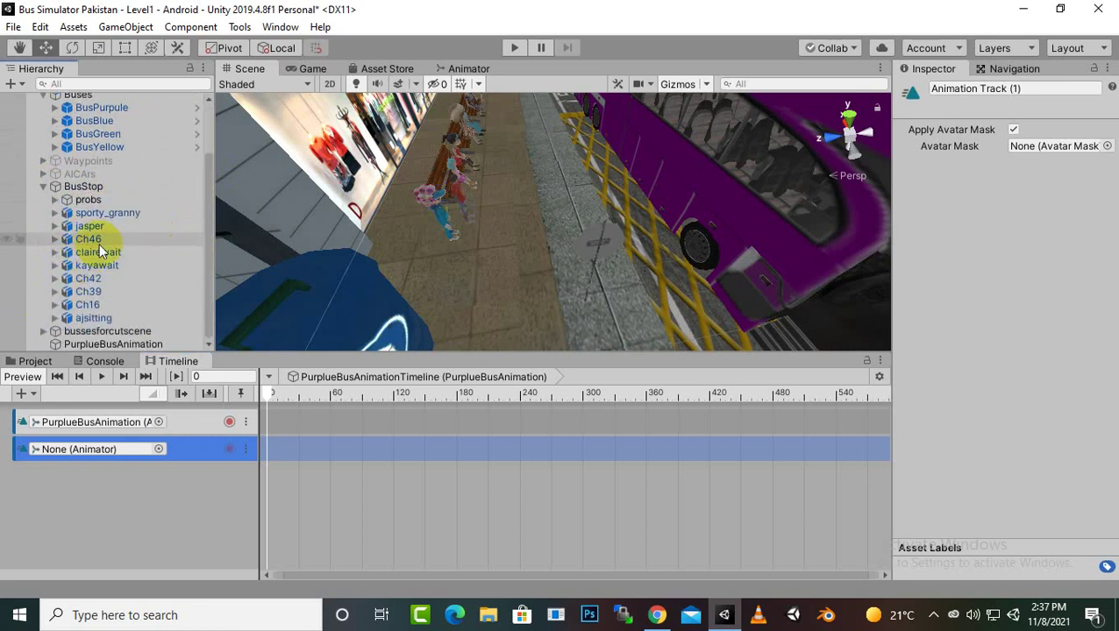
left_click_drag(113, 213, 112, 446)
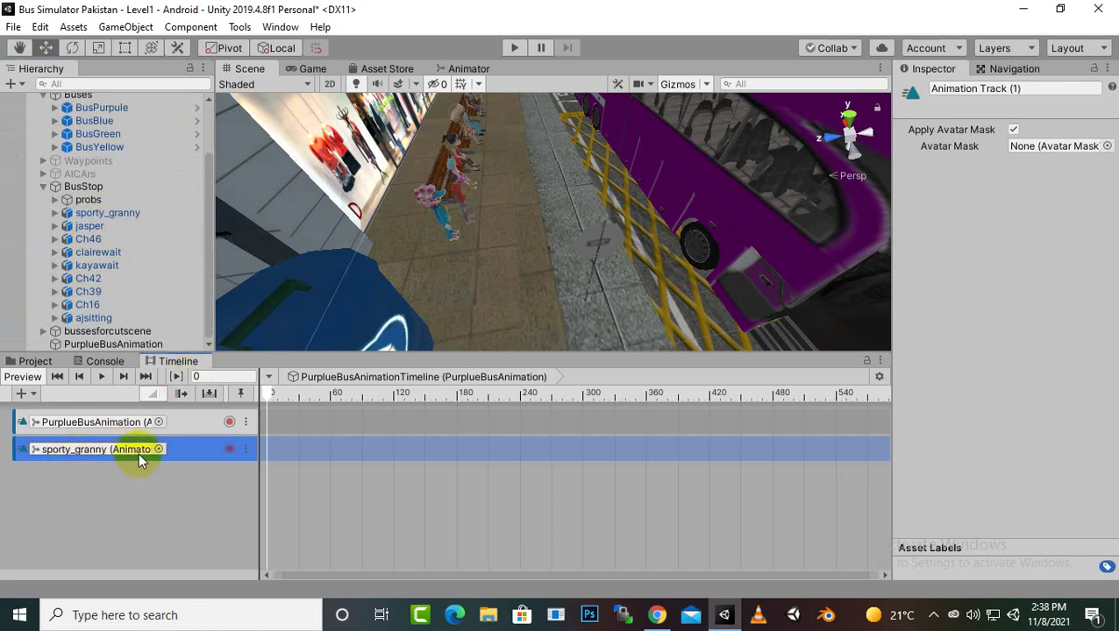
left_click(229, 450)
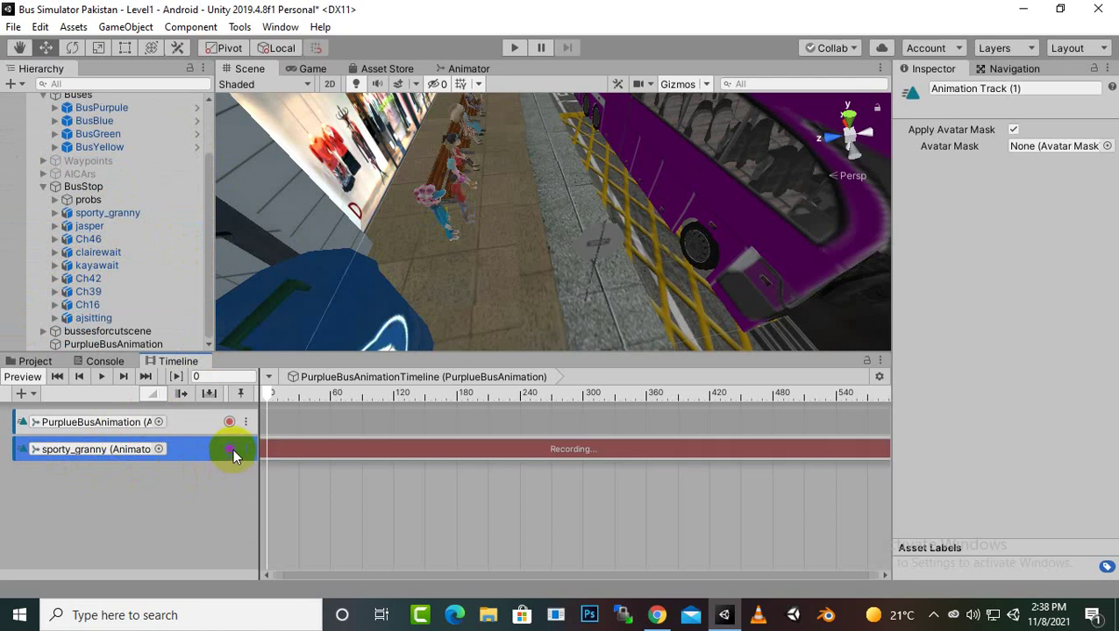
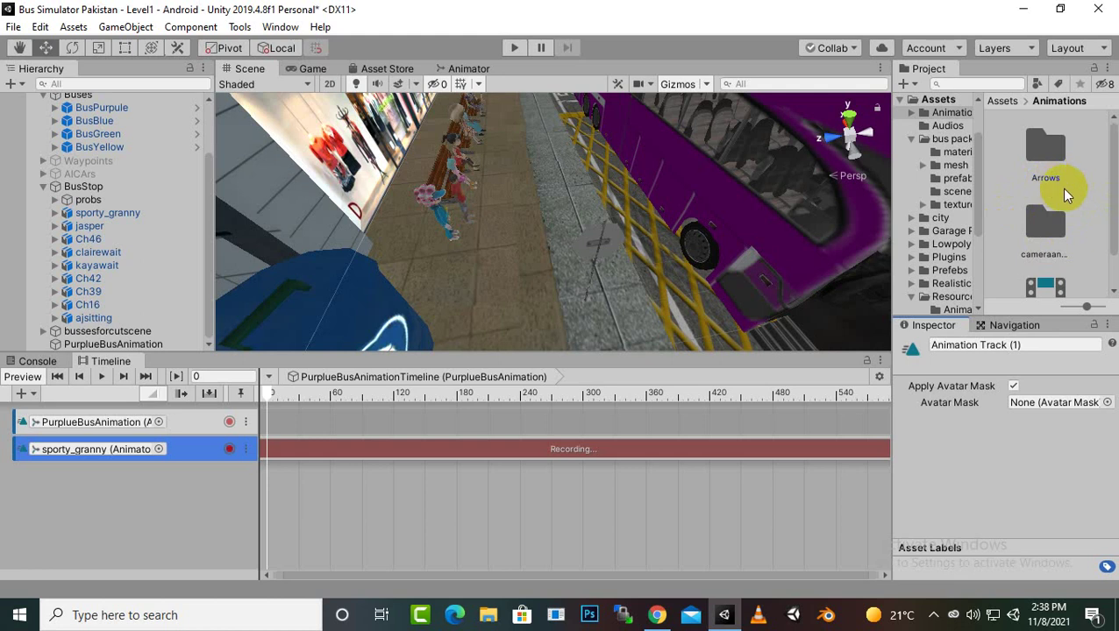
Step: Open the ANIMATIONS folder inside Resources > MIXAMO in the project assets
left_click(1011, 108)
scroll(1066, 195, "down", 3)
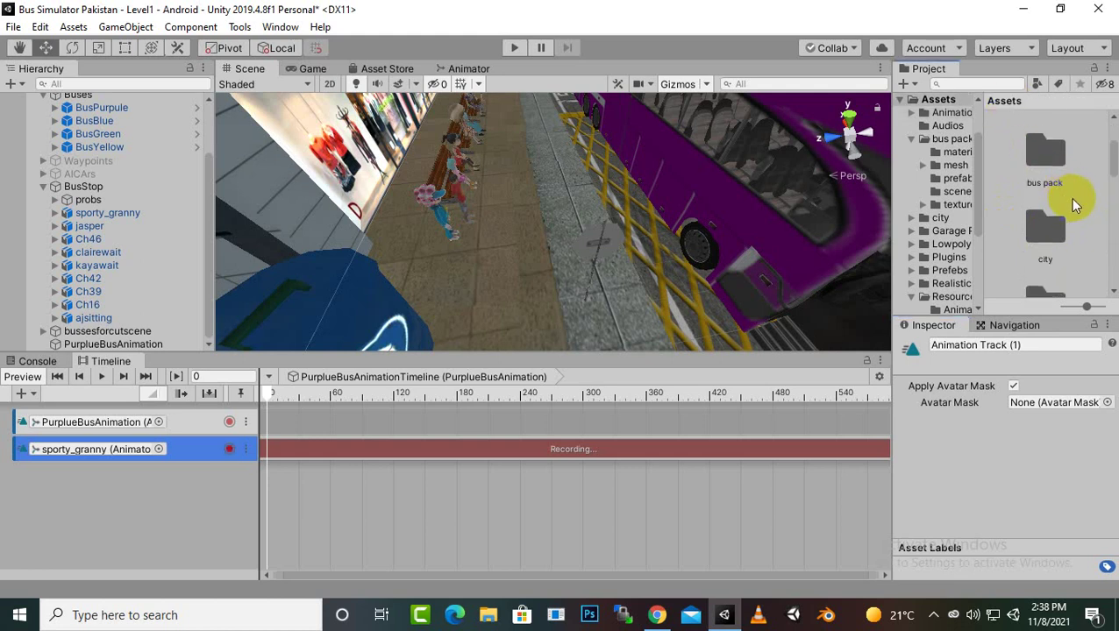
scroll(1070, 203, "down", 2)
scroll(1066, 206, "down", 2)
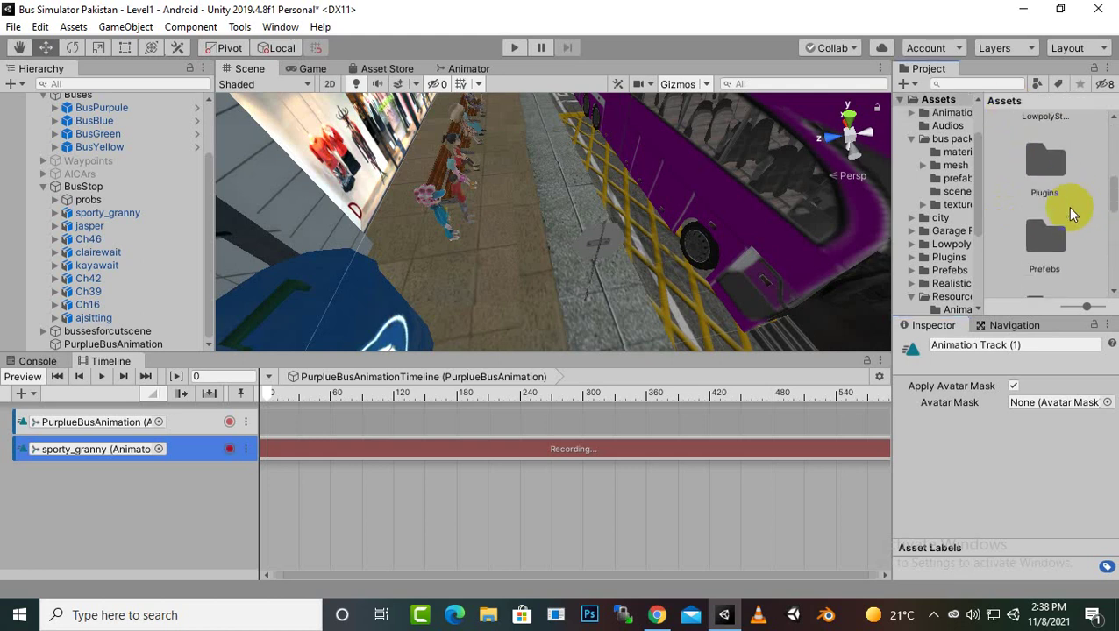
scroll(1068, 246, "down", 3)
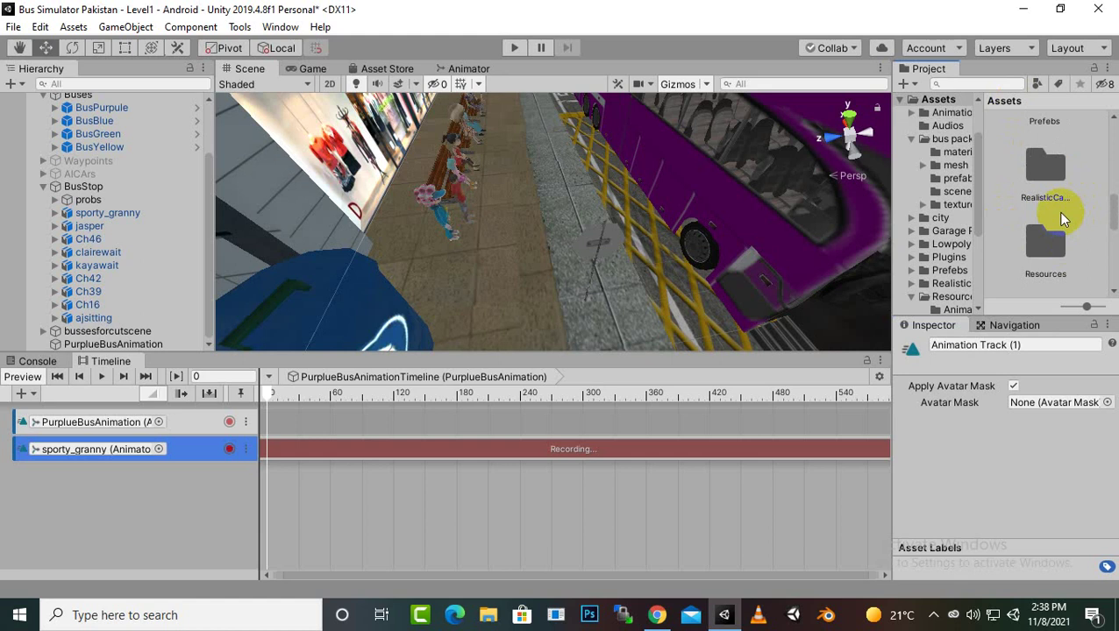
left_click(1060, 273)
double_click(1059, 273)
double_click(1065, 250)
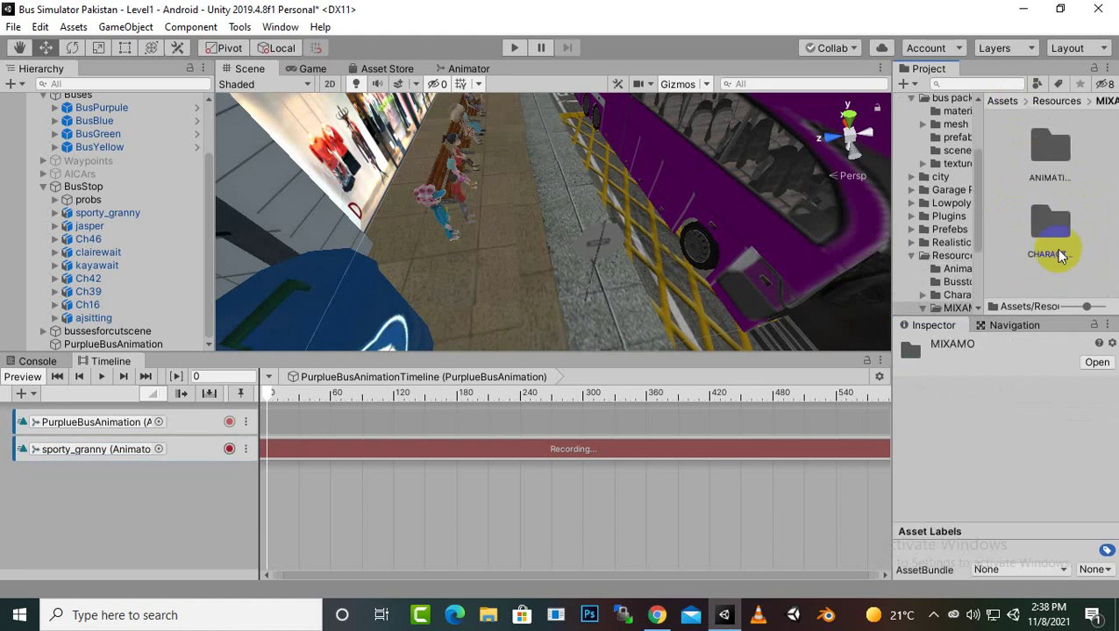
double_click(1055, 188)
Step: Place the Walking animation clip on sporty_granny's track, starting at frame 9
scroll(1061, 197, "down", 2)
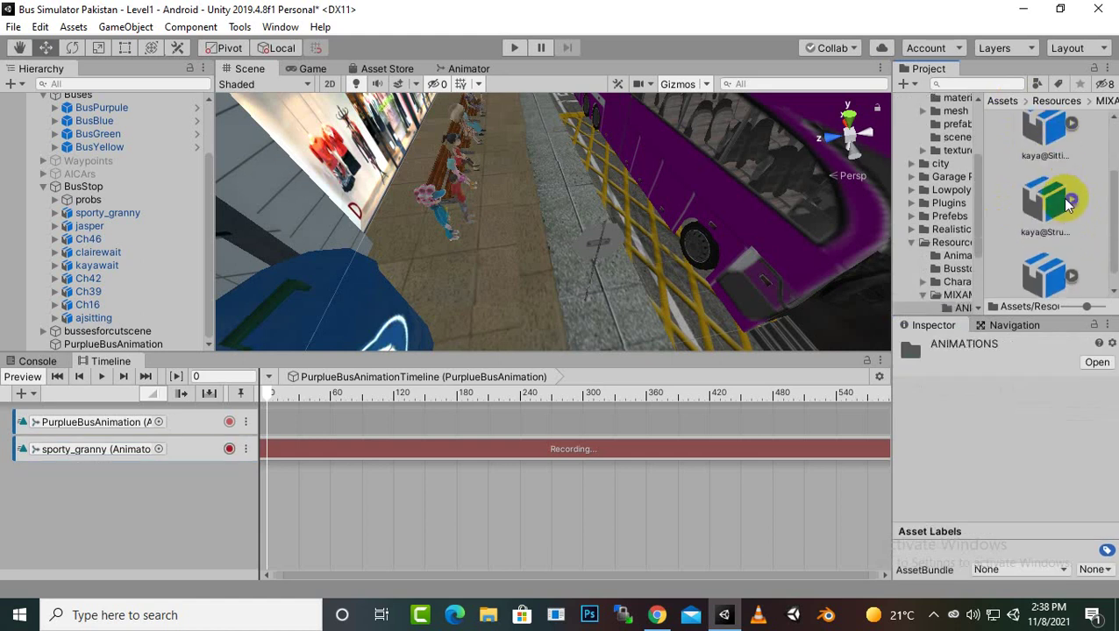
scroll(1082, 235, "down", 1)
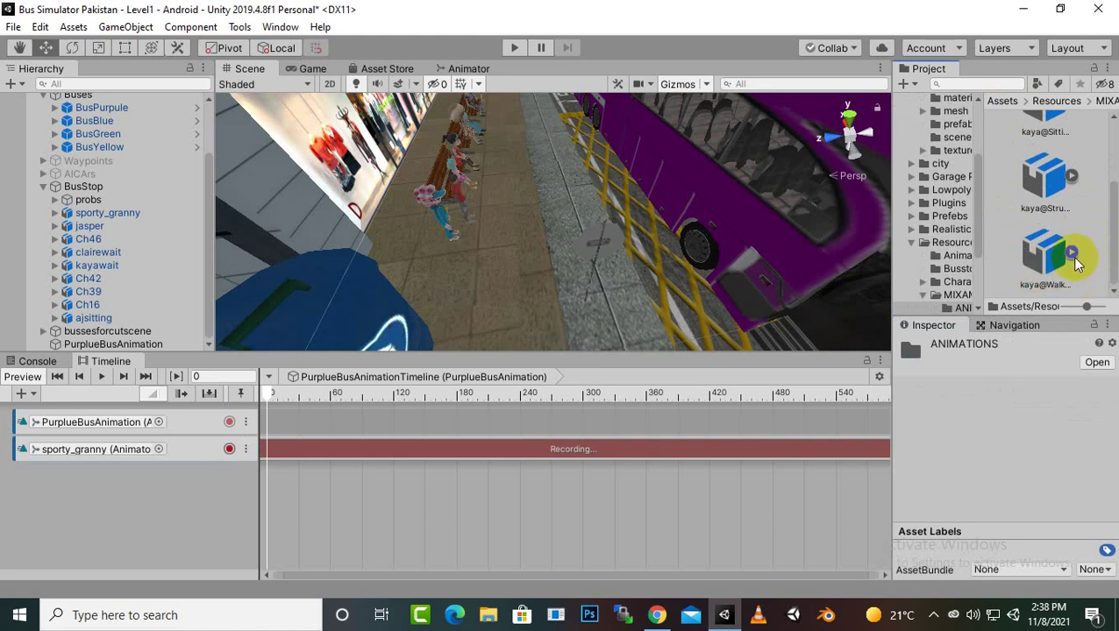
scroll(1077, 245, "down", 2)
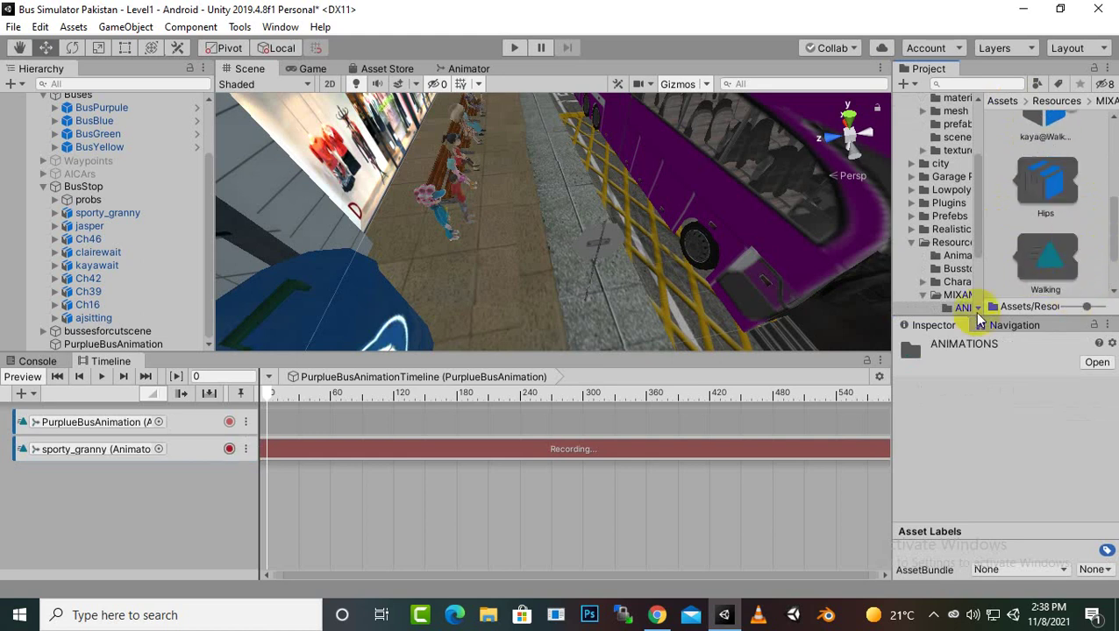
left_click_drag(1052, 263, 278, 449)
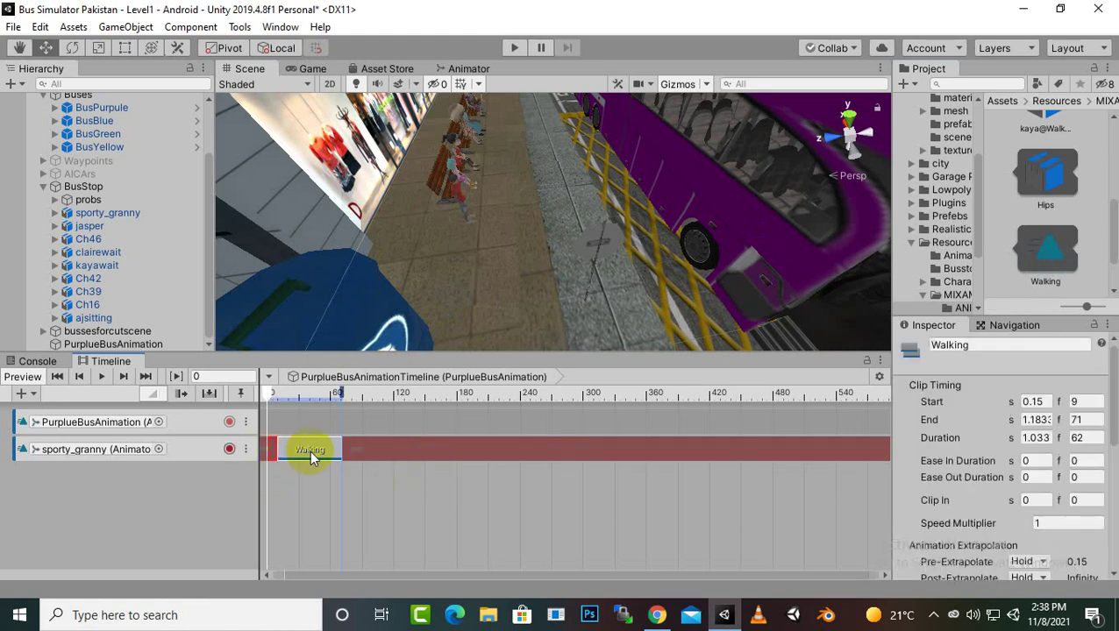
Step: Select sporty_granny and check her recorded Position and Rotation values against her place in the scene
right_click_drag(463, 233, 468, 197)
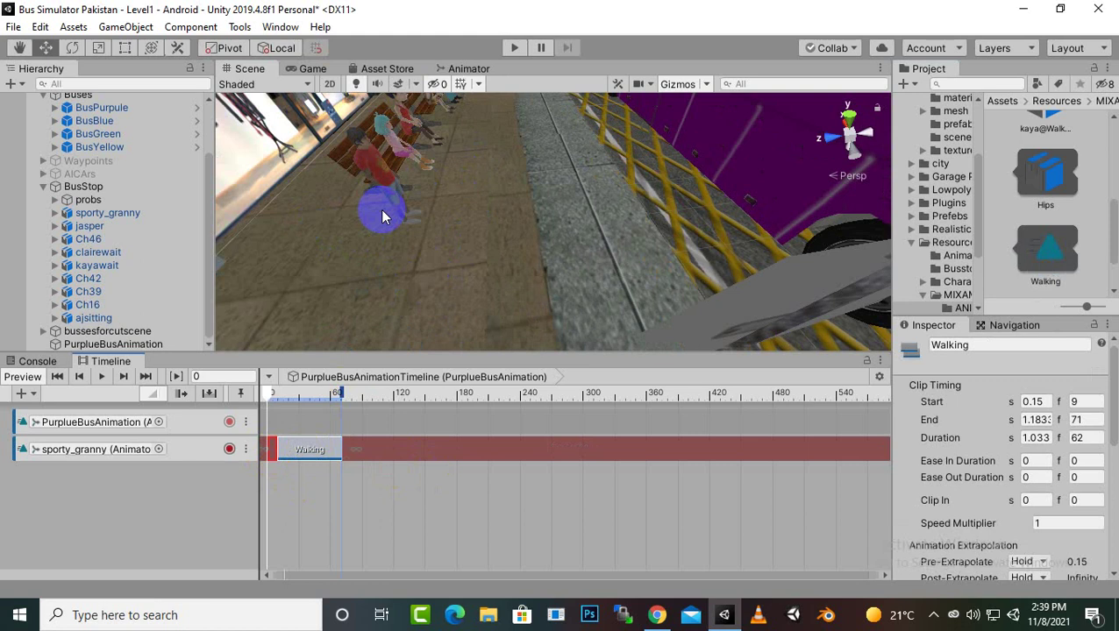
left_click(158, 213)
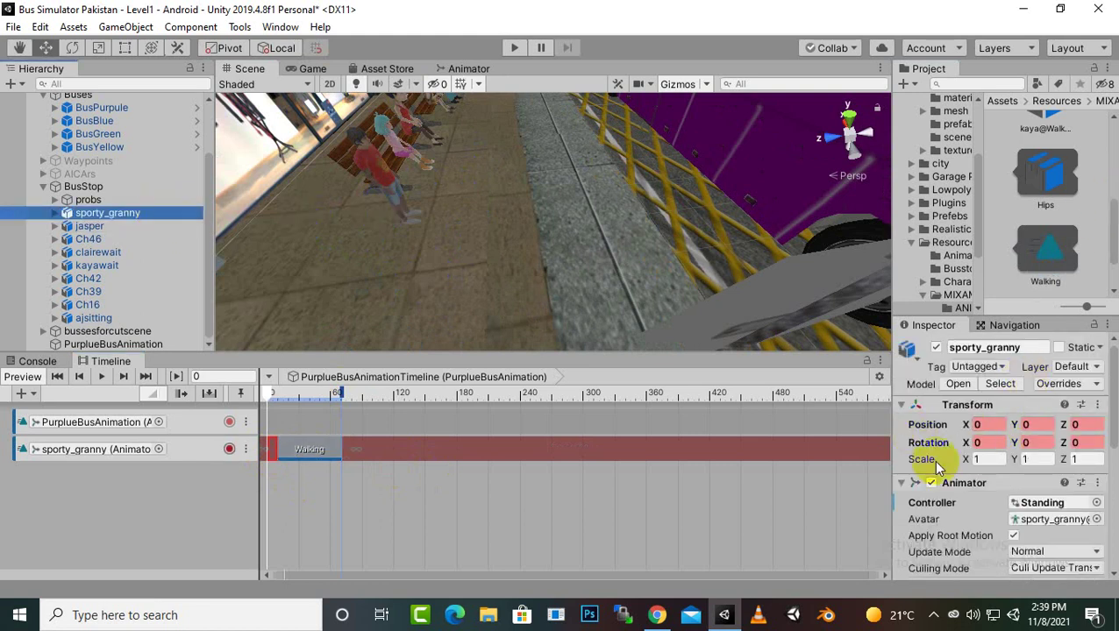
left_click(1030, 424)
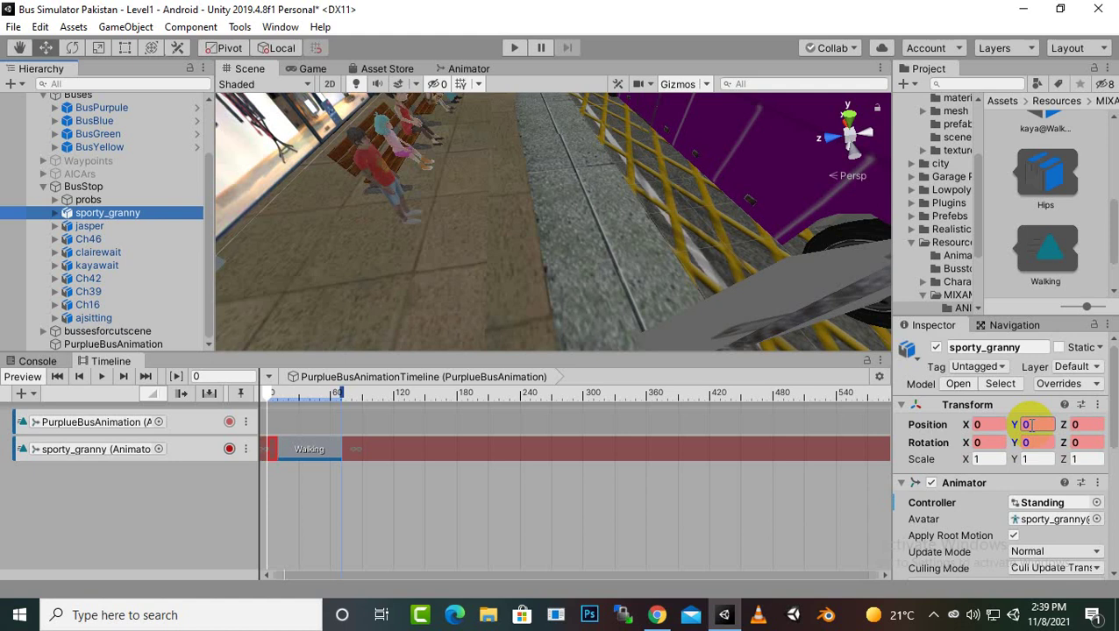
left_click(1002, 412)
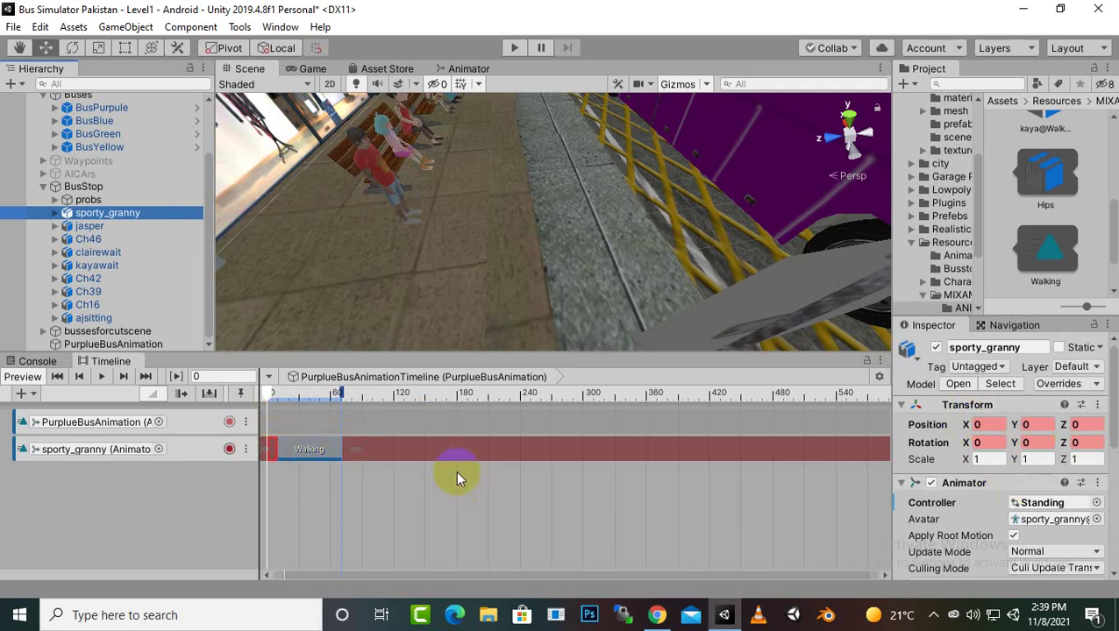
Step: Extend the Walking clip on sporty_granny's track so that it loops until about frame 357
left_click(393, 451)
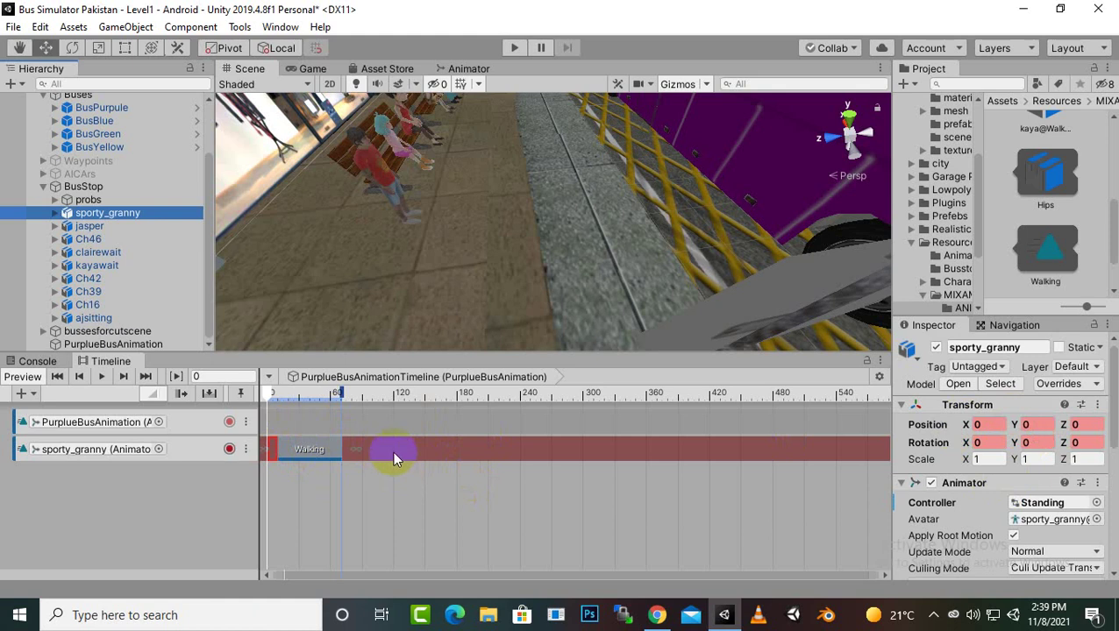
left_click(325, 449)
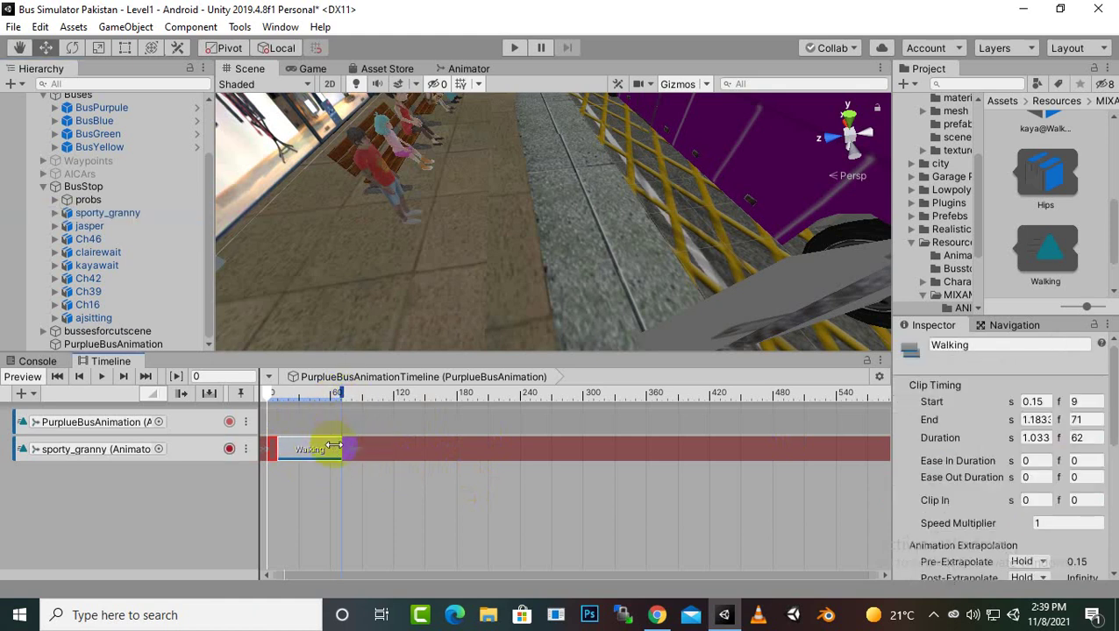
left_click_drag(341, 445, 641, 433)
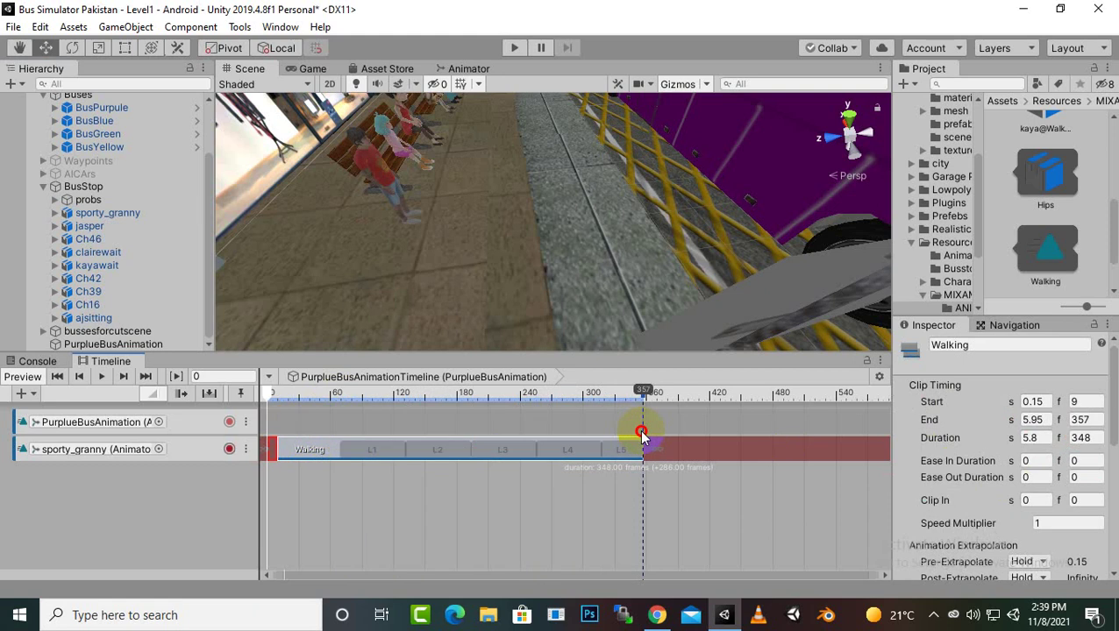
Step: Extend sporty_granny's Walking clip to frame 360 and add an override track named sportyposition beneath her track
mouse_move(642, 433)
left_mouse_down()
mouse_move(579, 433)
mouse_move(644, 431)
left_mouse_up()
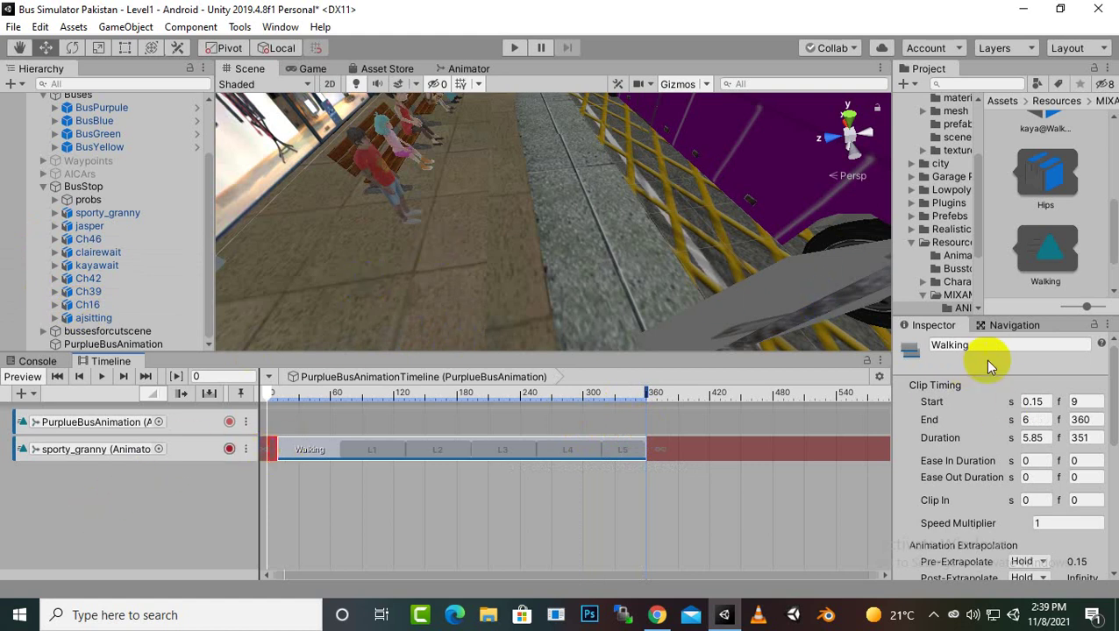
right_click(192, 450)
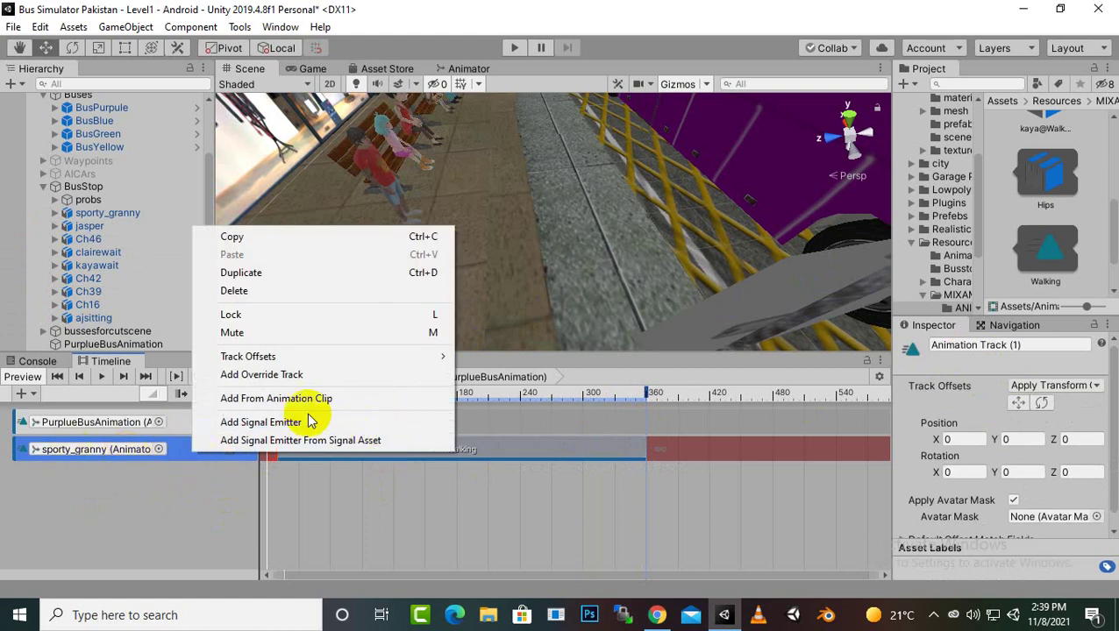
left_click(250, 385)
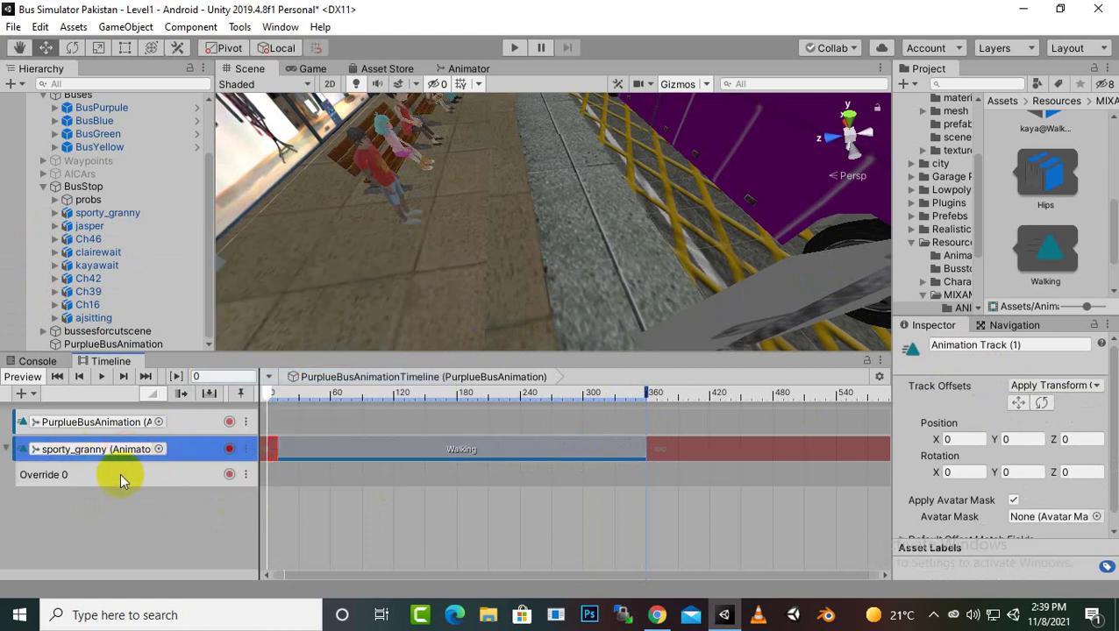
double_click(38, 474)
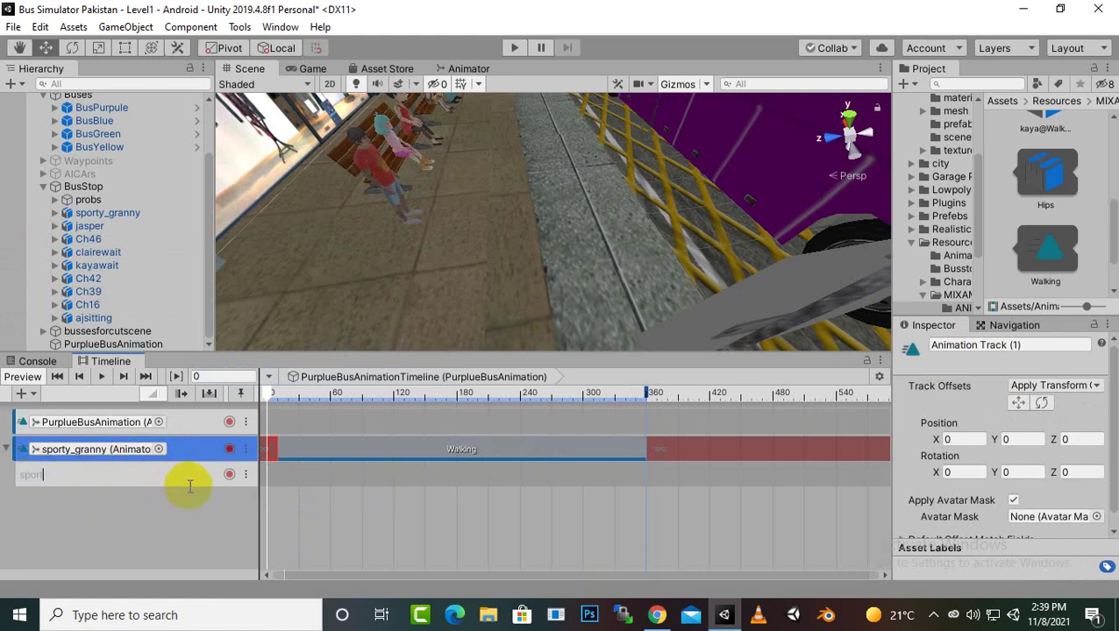
type("sportyposition")
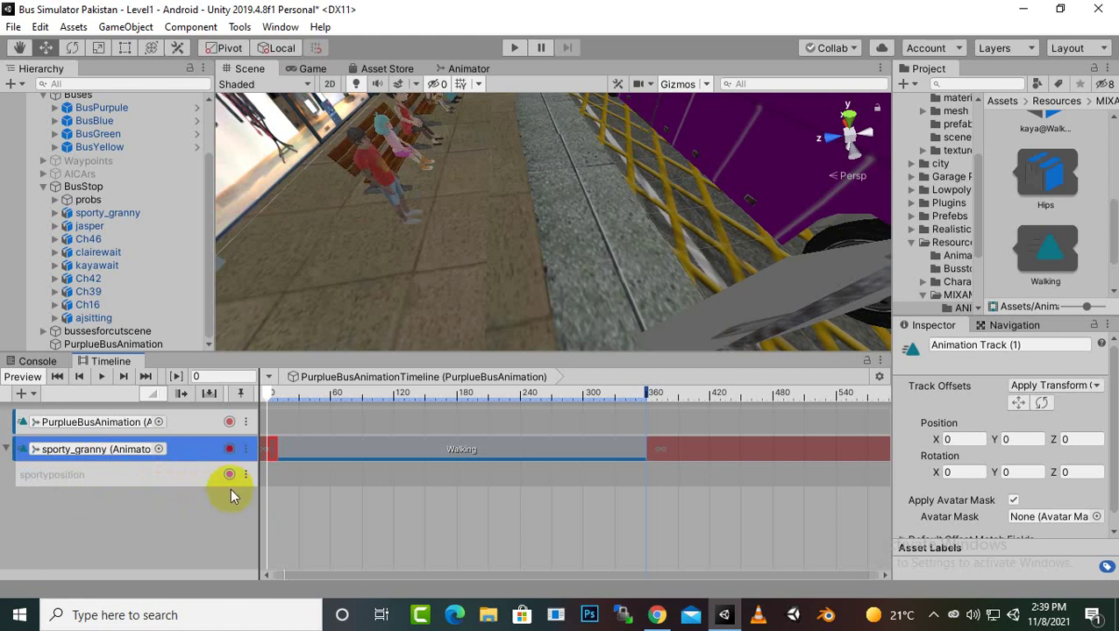
Step: Start recording on the sportyposition track and paste the copied Transform values onto sporty_granny at frame 0
left_click(230, 478)
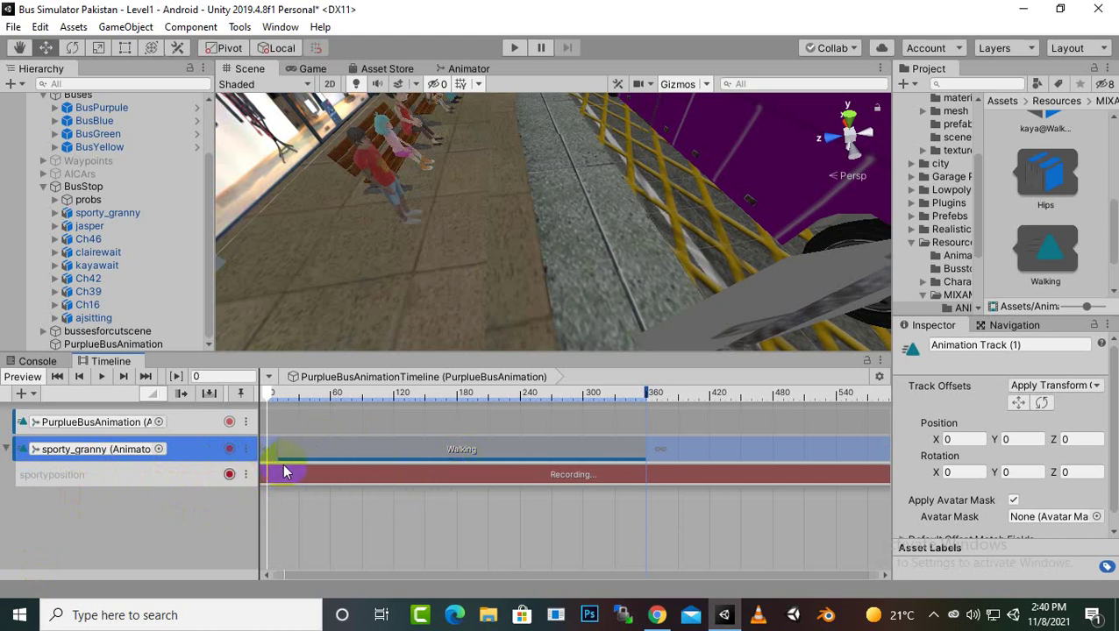
left_click(111, 216)
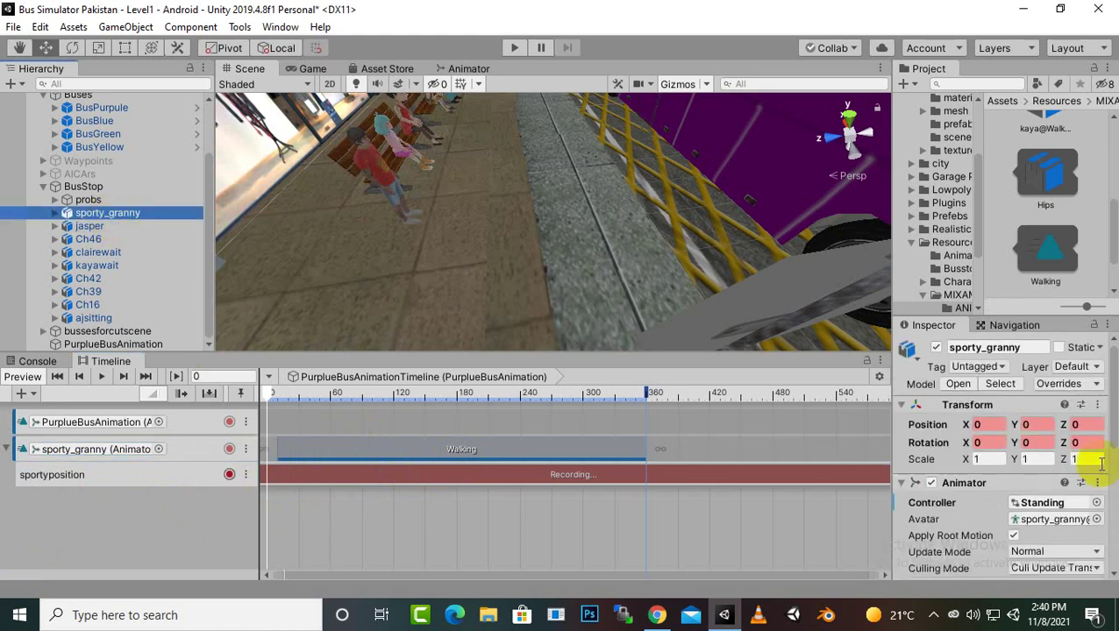
left_click(1095, 405)
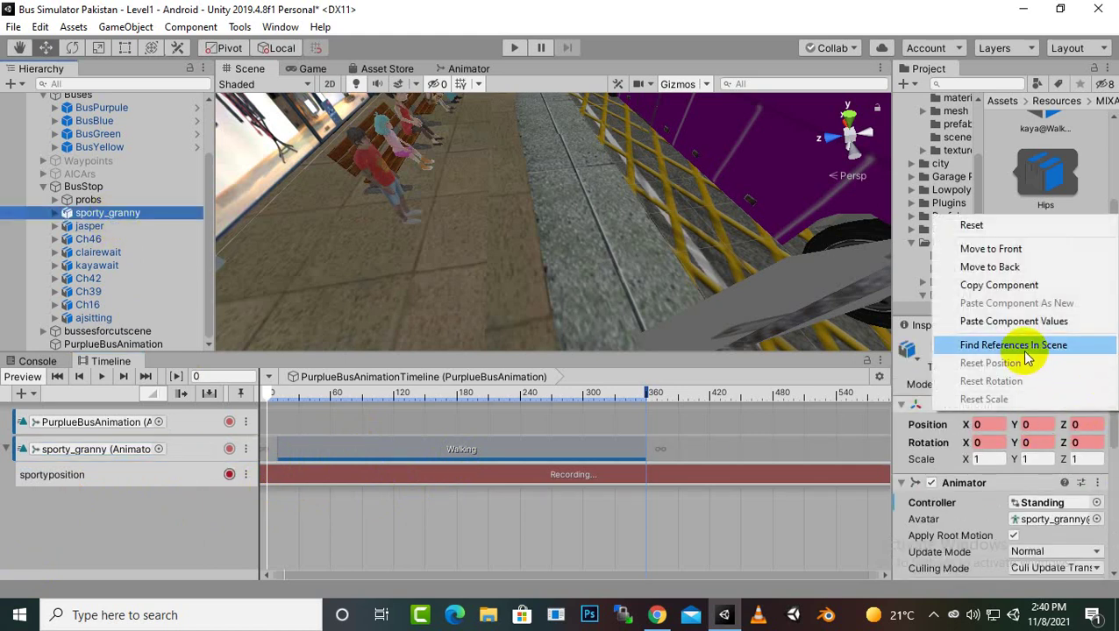
left_click(1034, 321)
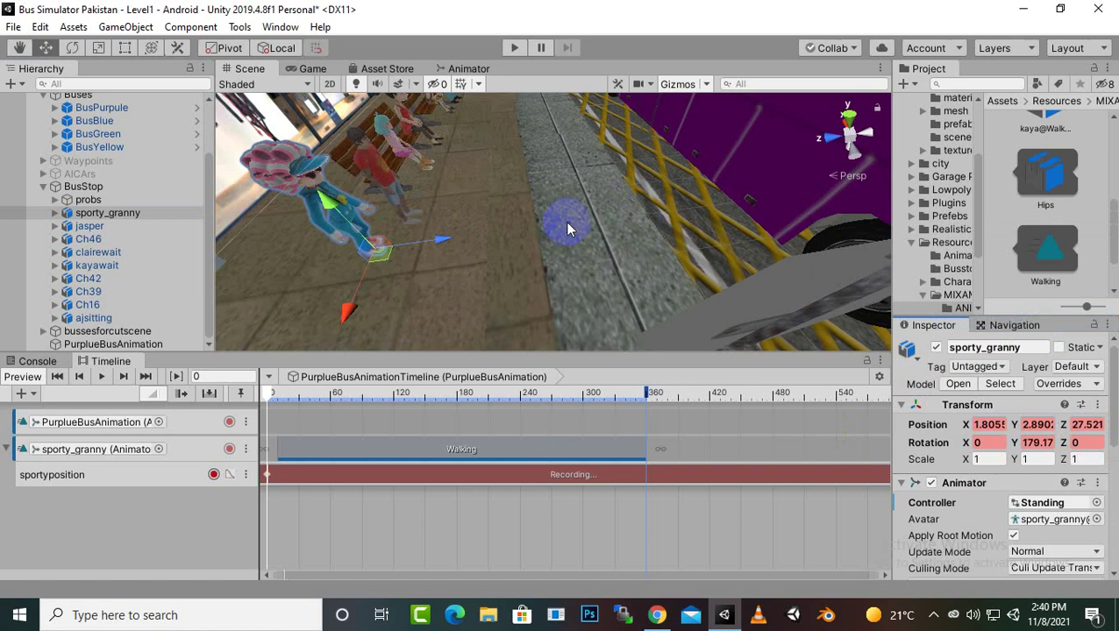
Step: At frame 105, key sporty_granny on the sidewalk at about X -1.08, Z 24.87, turned to about 215.5° on Y
scroll(568, 230, "down", 3)
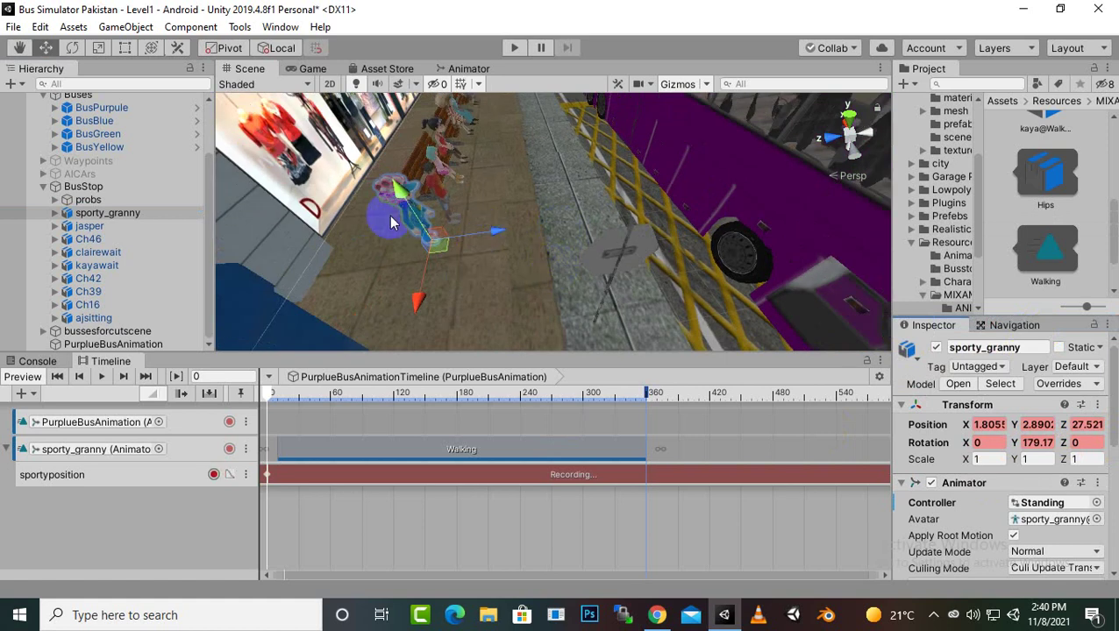
middle_click_drag(496, 279, 480, 223)
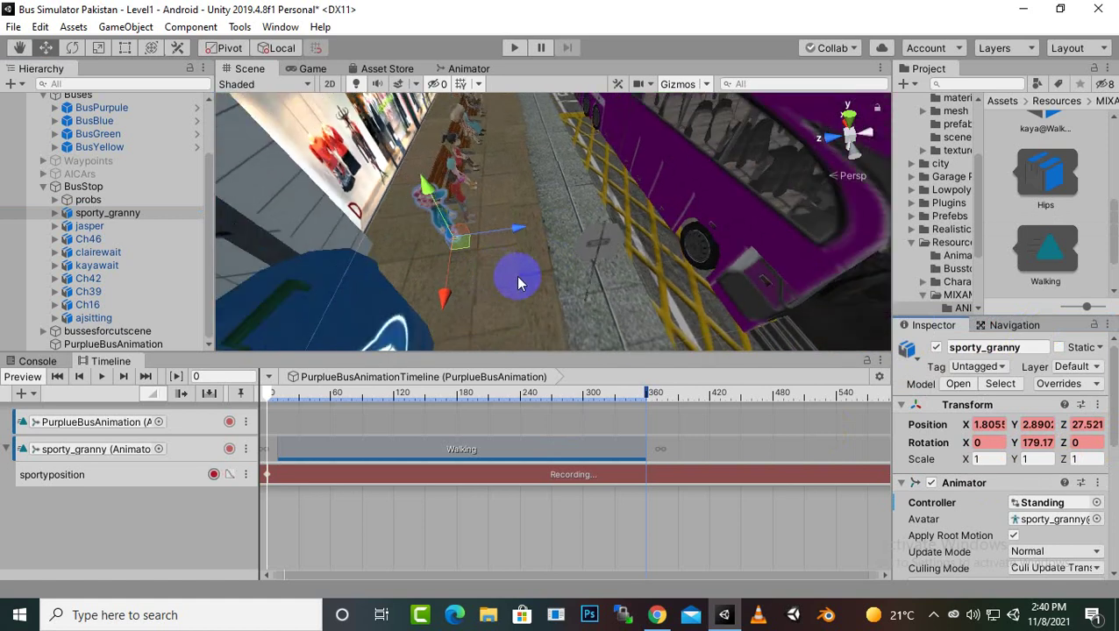
left_click(477, 393)
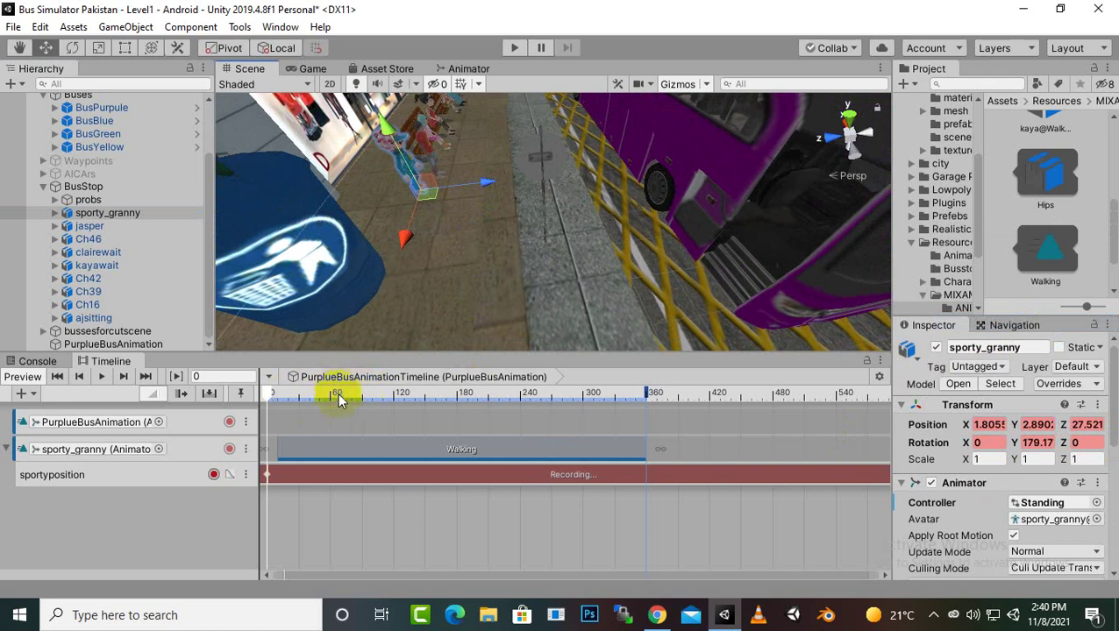
left_click(378, 394)
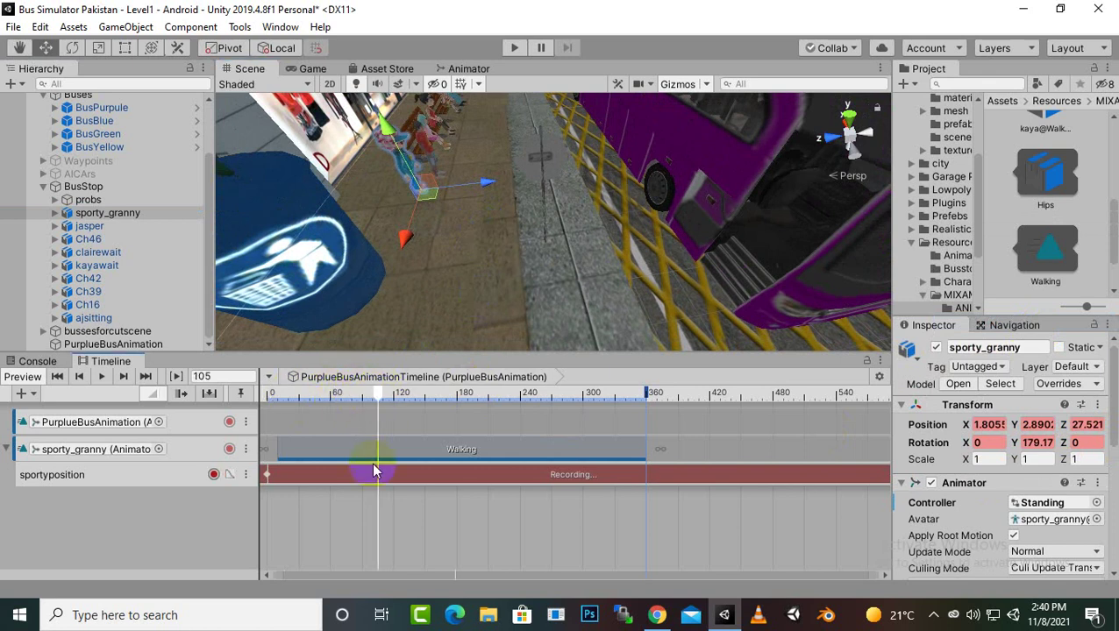
left_click_drag(403, 241, 574, 279)
left_click(72, 48)
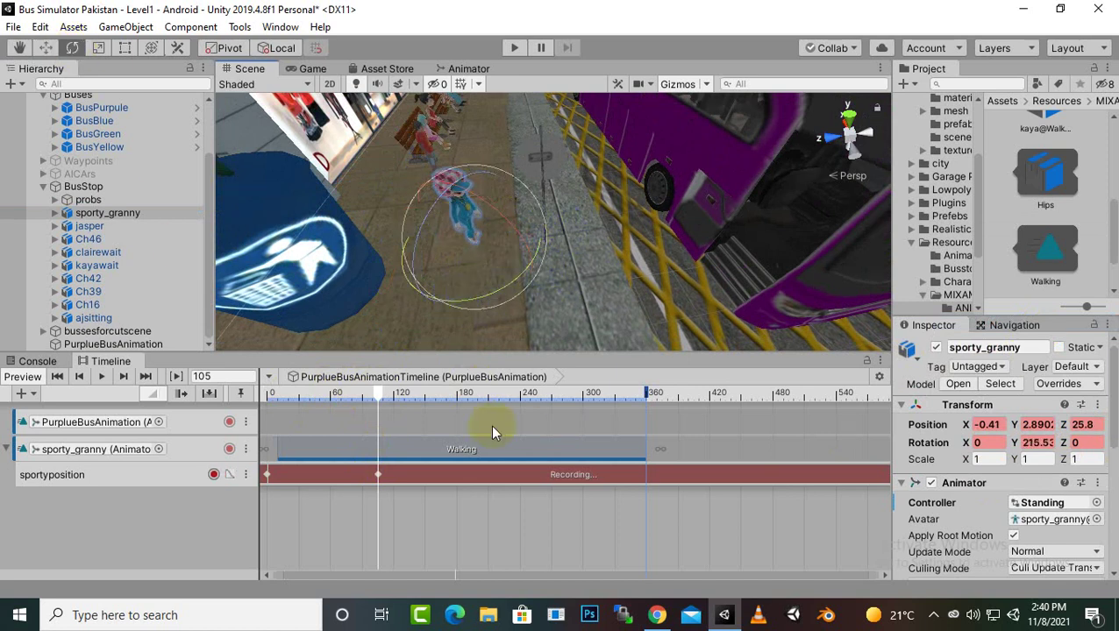
left_click(46, 47)
left_click_drag(512, 254, 512, 327)
Step: At frame 214, key sporty_granny beside the purple bus's front door at about X -3.02, Z 21.82, turned to about 179.3° on Y
left_click_drag(378, 393, 493, 394)
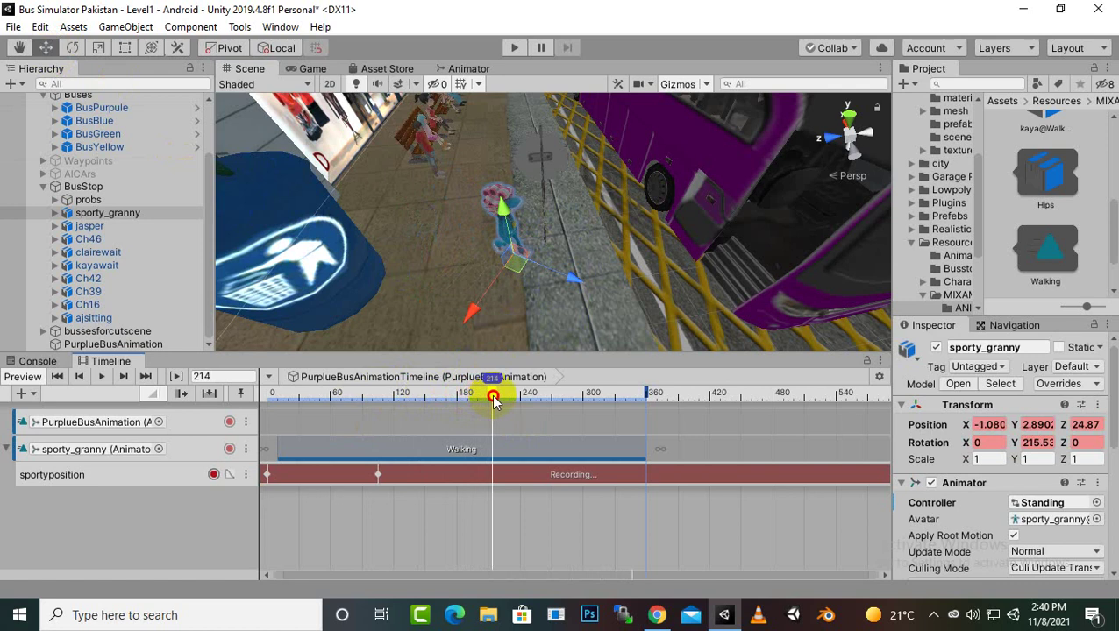
left_click_drag(474, 313, 675, 319)
scroll(716, 230, "down", 4)
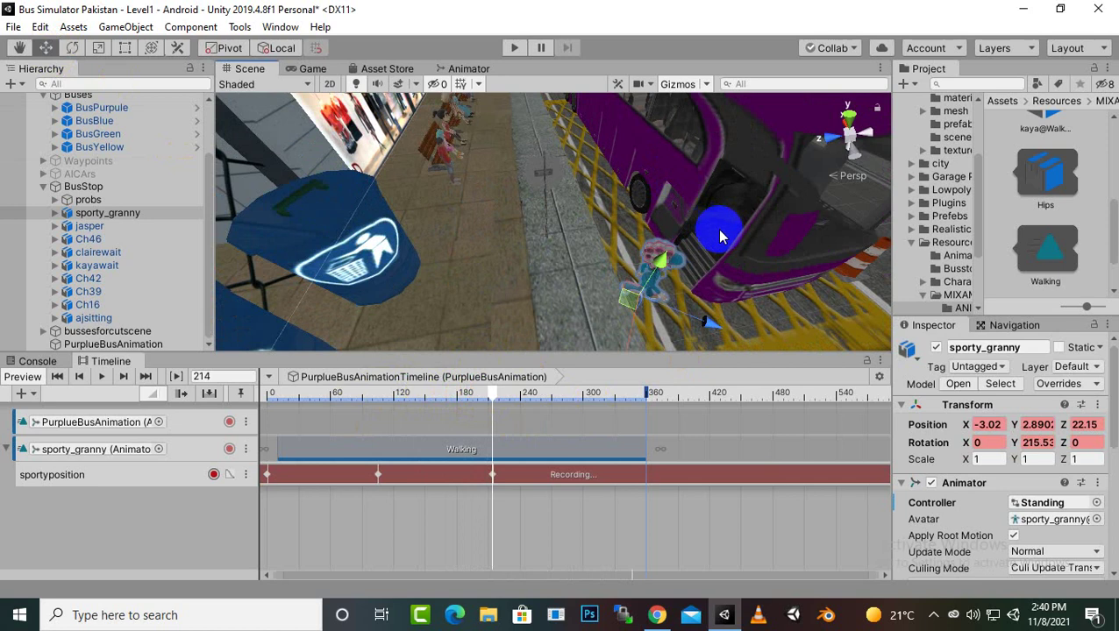
left_click(74, 48)
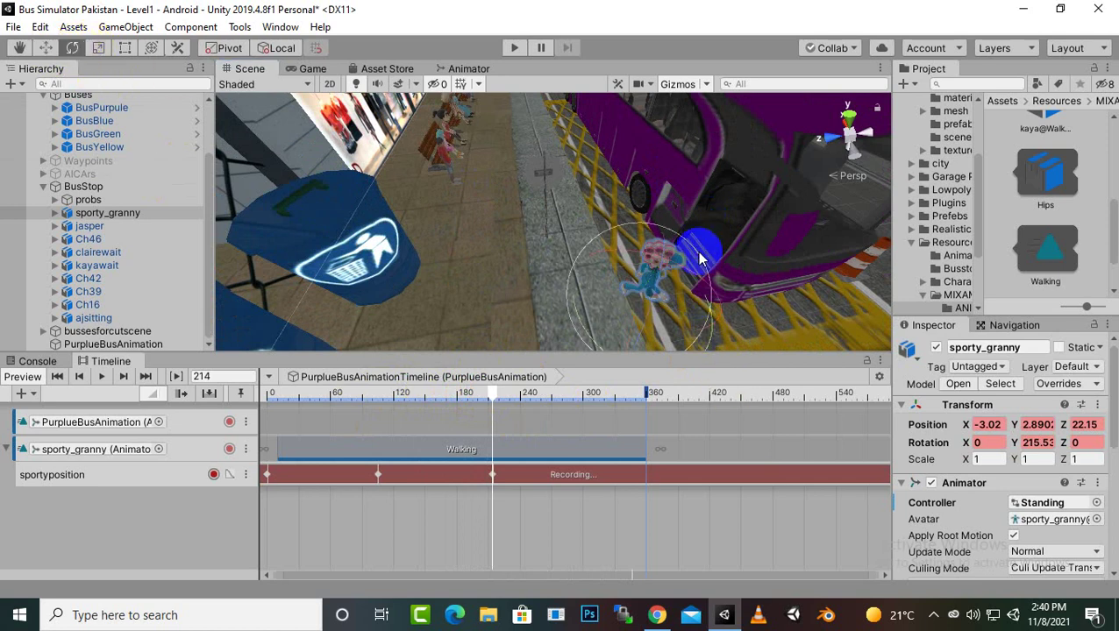
middle_click_drag(704, 253, 666, 188)
left_click_drag(653, 272, 687, 234)
scroll(686, 233, "up", 1)
middle_click_drag(686, 233, 613, 245)
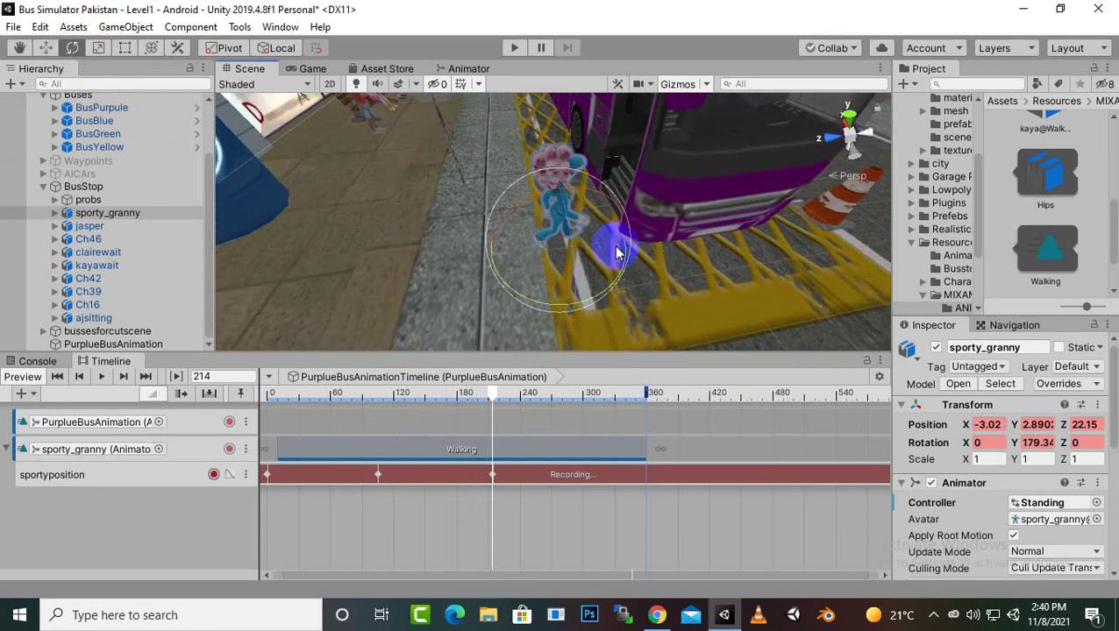
left_click(46, 47)
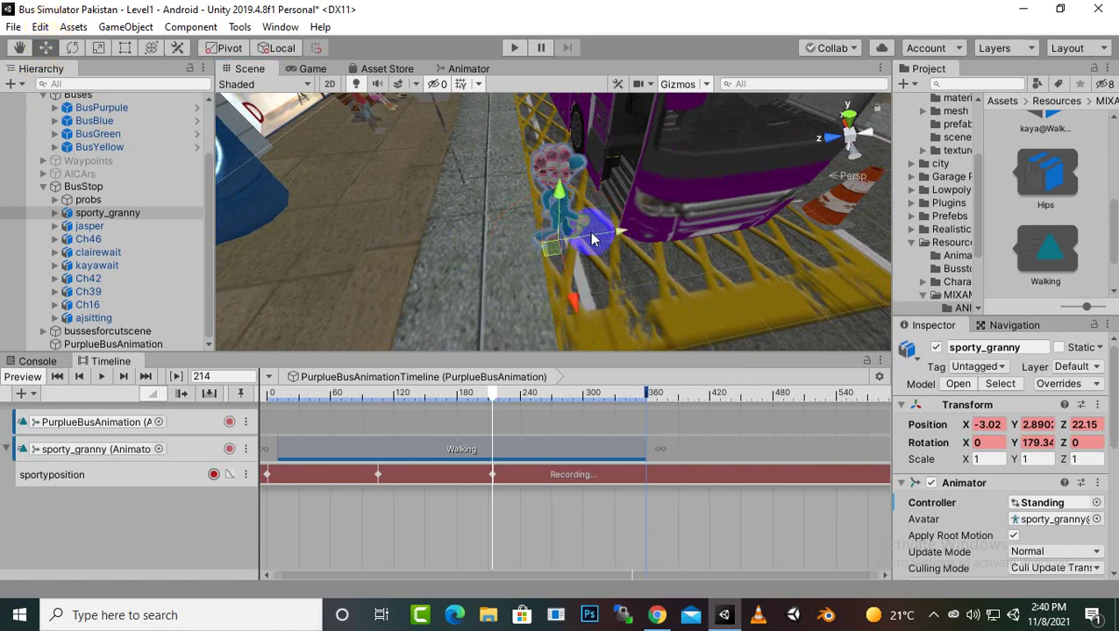
left_click_drag(596, 237, 623, 235)
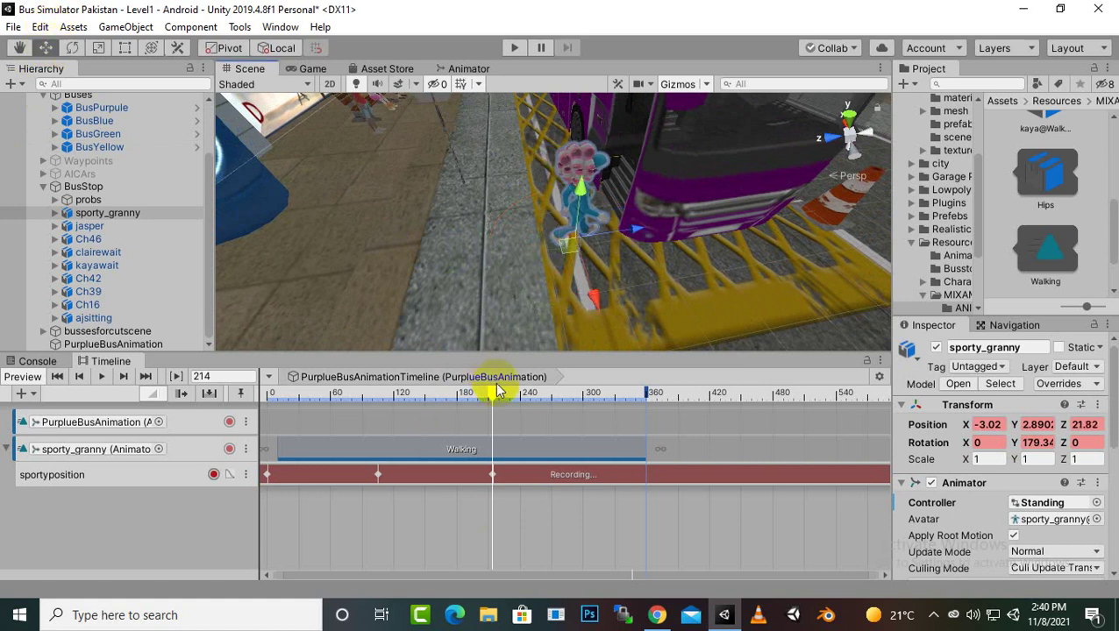
Step: At frame 251, key sporty_granny up inside the bus's front entrance at about X -2.71, Y 4.21, Z 20.56
left_click_drag(492, 393, 531, 393)
left_click_drag(550, 299, 712, 191)
middle_click_drag(645, 182, 692, 279)
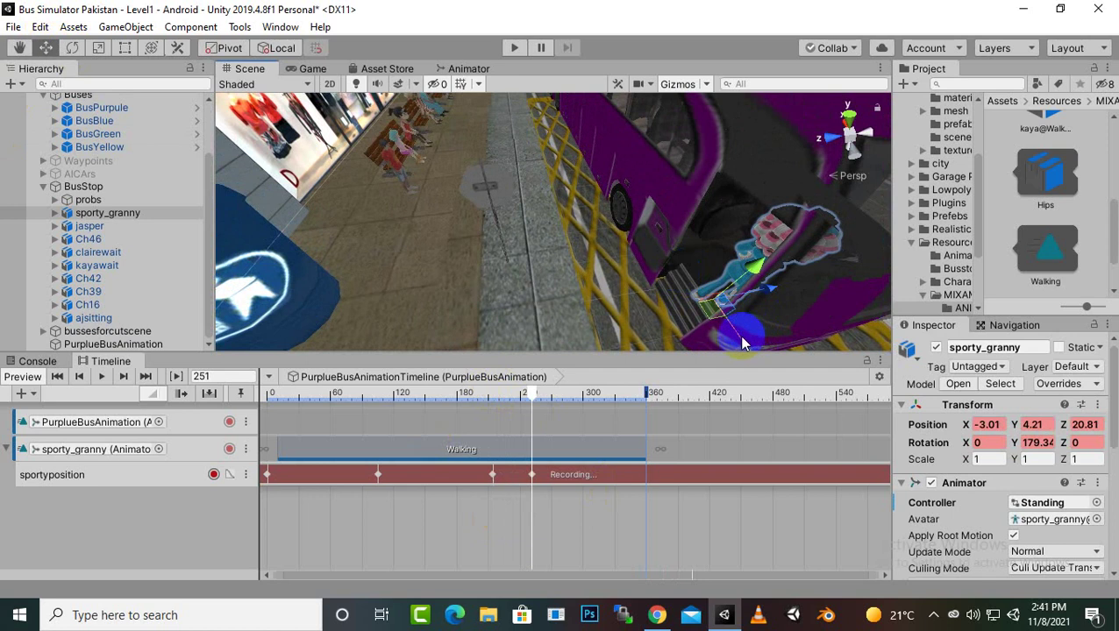
left_click_drag(741, 344, 540, 326)
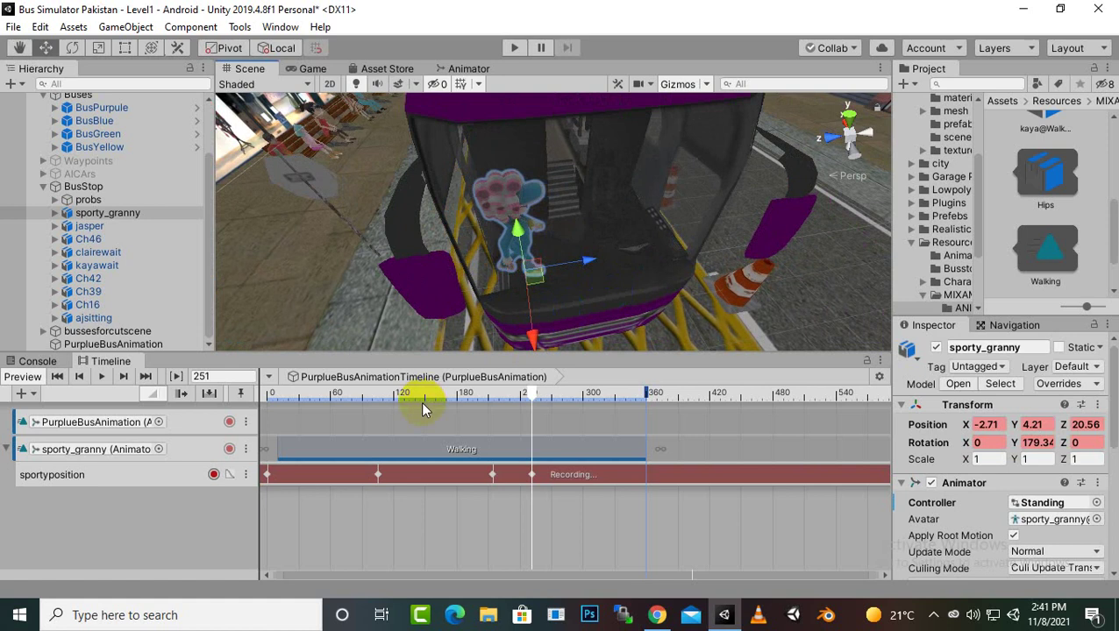
Step: At frame 269, key sporty_granny further into the front of the bus at about Z 19.84, turned to about 104.7° on Y
mouse_move(532, 393)
left_mouse_down()
mouse_move(562, 393)
mouse_move(550, 394)
left_mouse_up()
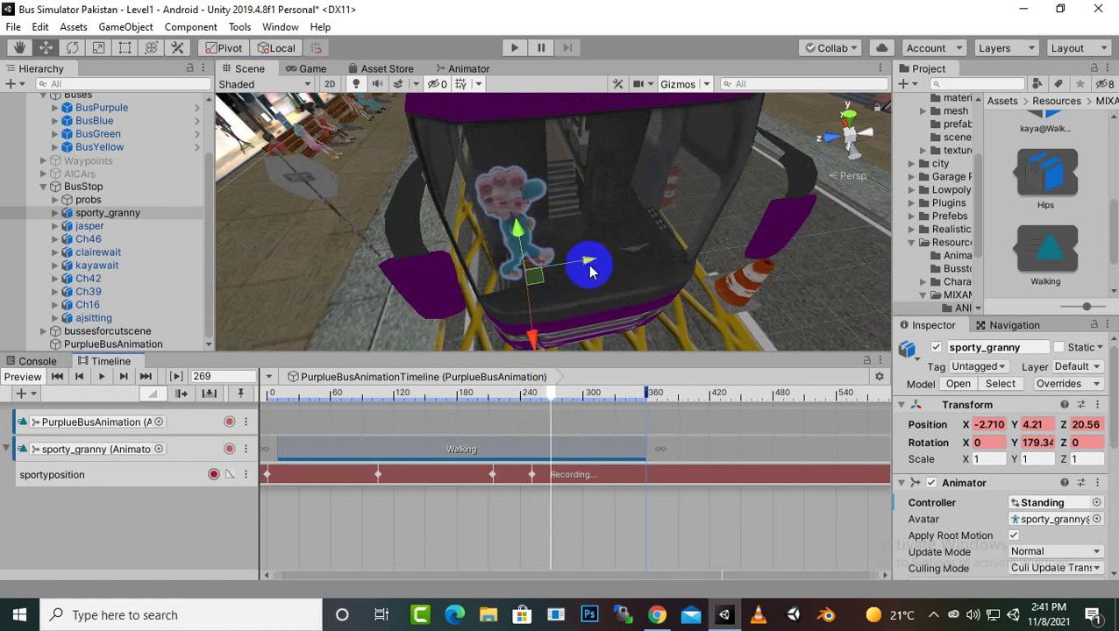
left_click_drag(586, 262, 631, 257)
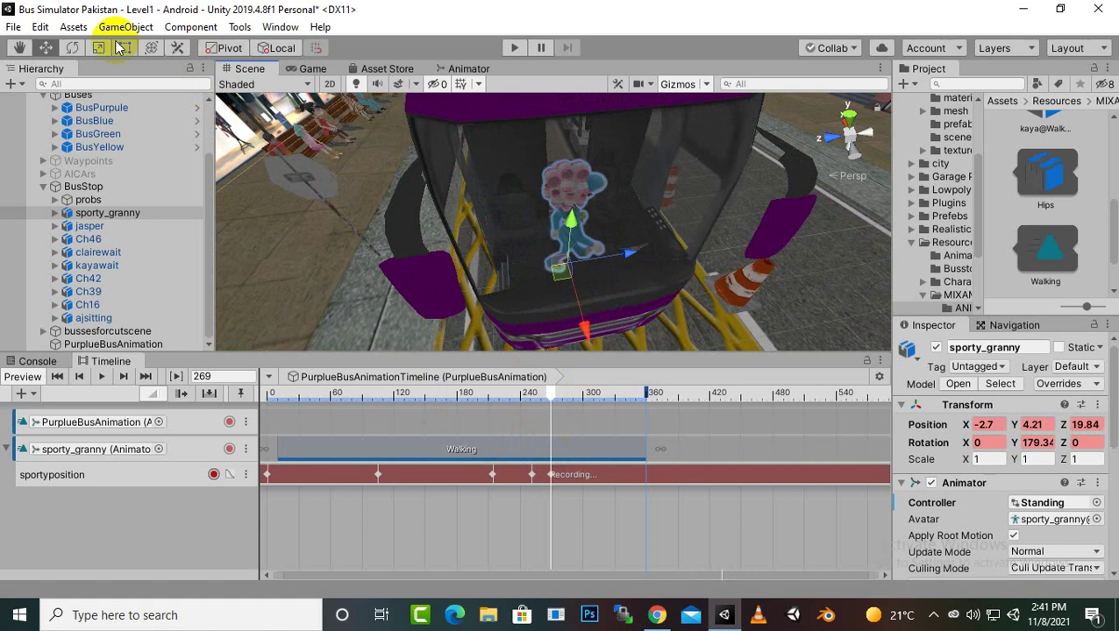
left_click(72, 48)
left_click_drag(612, 310, 646, 294)
key("ctrl+z")
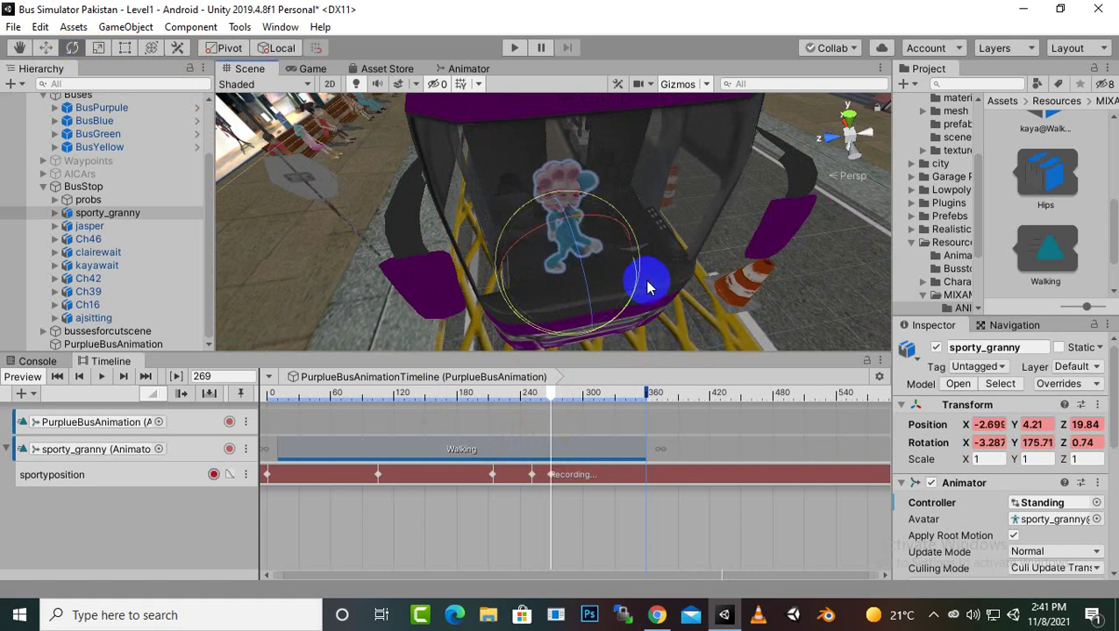
middle_click_drag(692, 289, 699, 269)
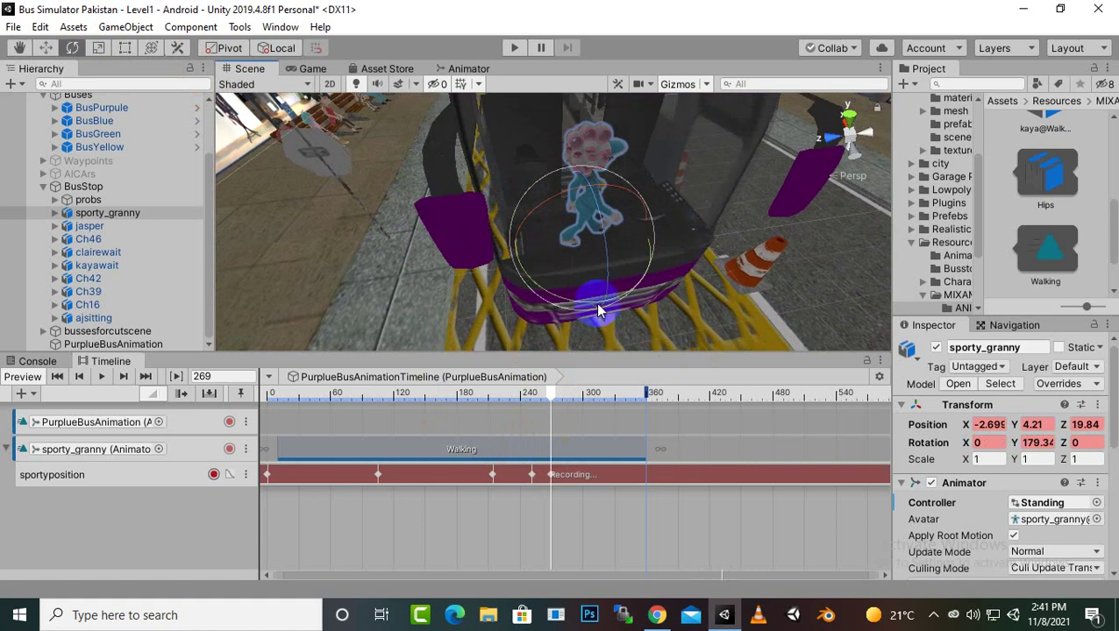
left_click_drag(597, 308, 786, 214)
middle_click_drag(791, 227, 719, 277)
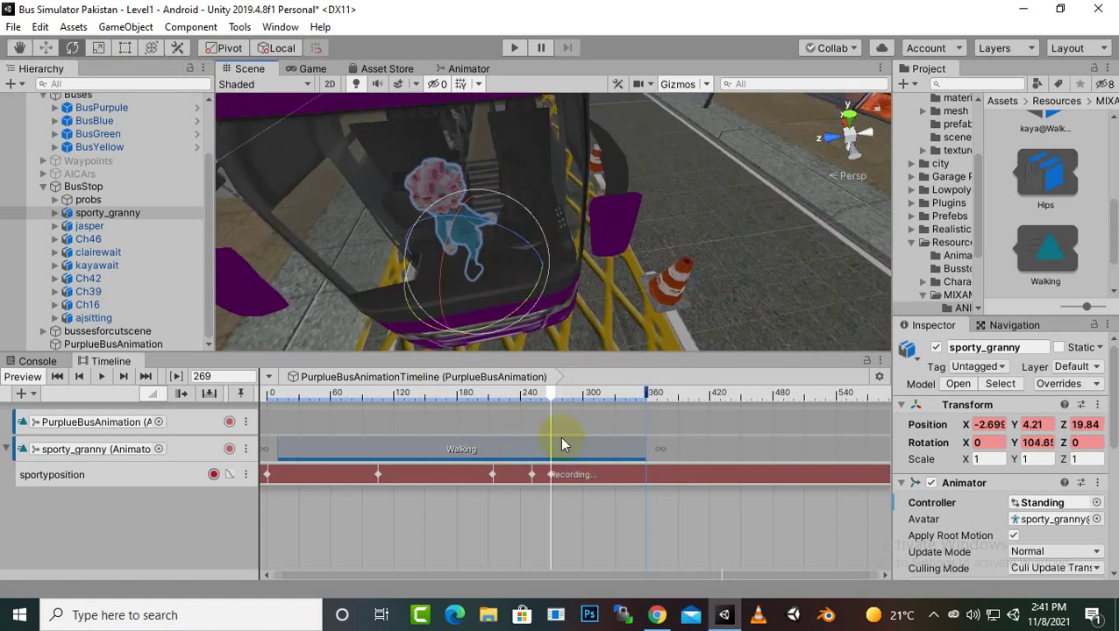
Step: At frame 315, key sporty_granny in the bus aisle at about X -0.07, Y 4.85, Z 19.71, turned to about 85.6° on Y
left_click_drag(553, 401, 600, 396)
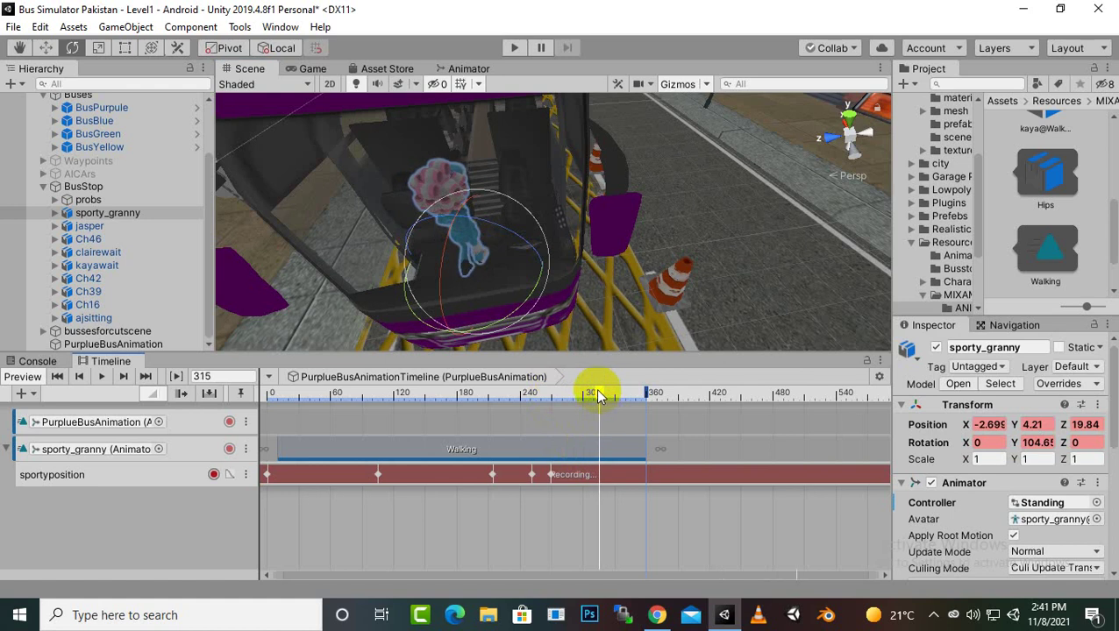
left_click(48, 51)
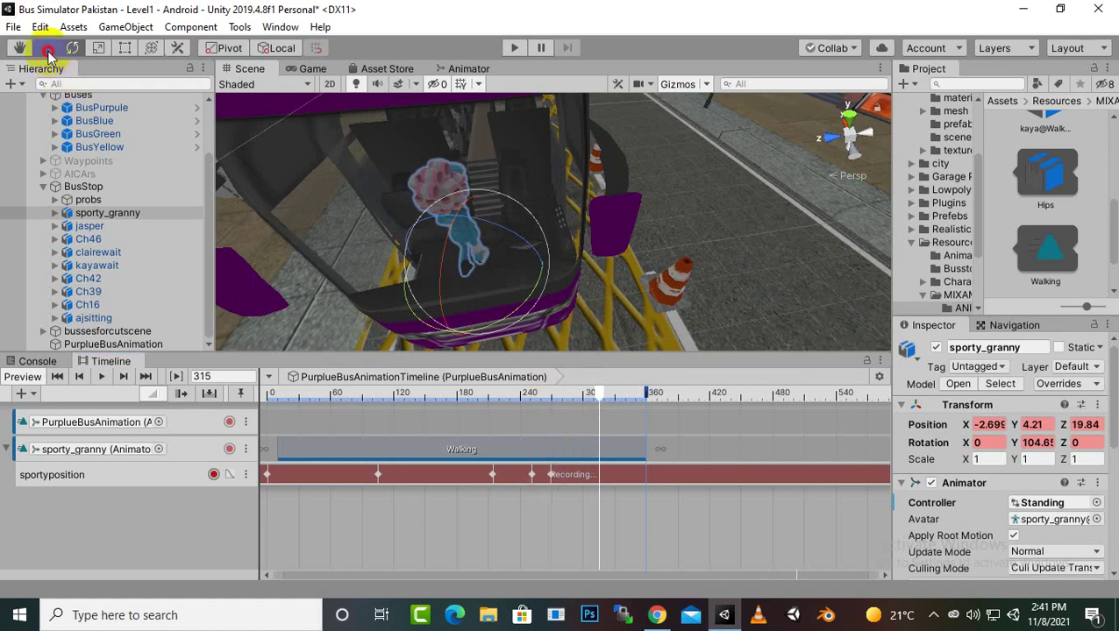
mouse_move(512, 180)
left_mouse_down()
mouse_move(500, 212)
mouse_move(513, 181)
left_mouse_up()
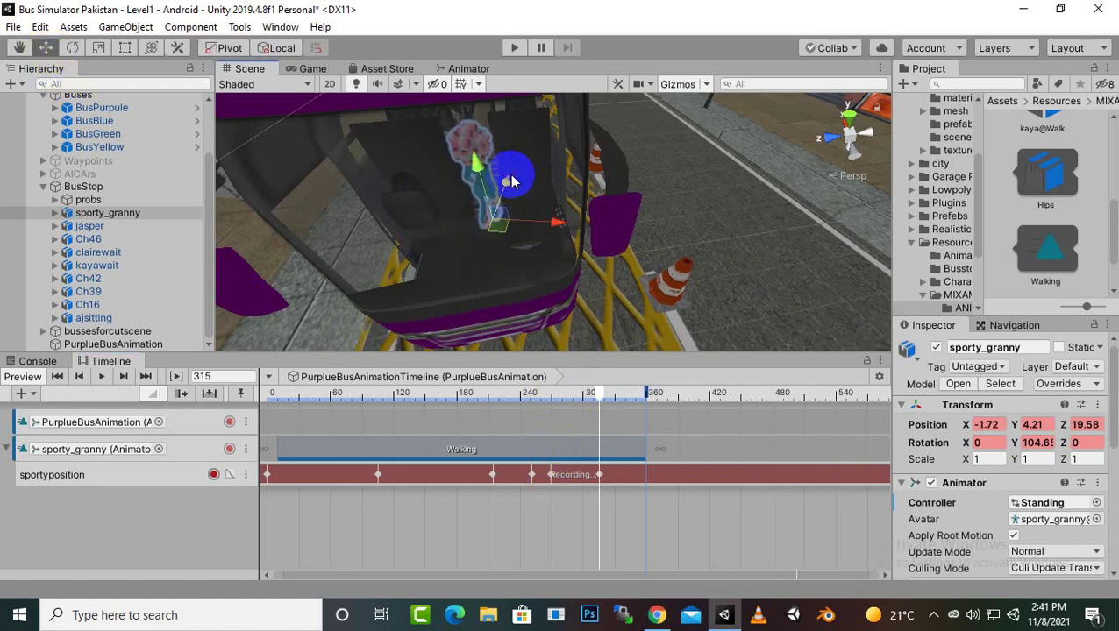
left_click_drag(562, 223, 552, 219)
left_click_drag(466, 172, 570, 199)
left_click(72, 48)
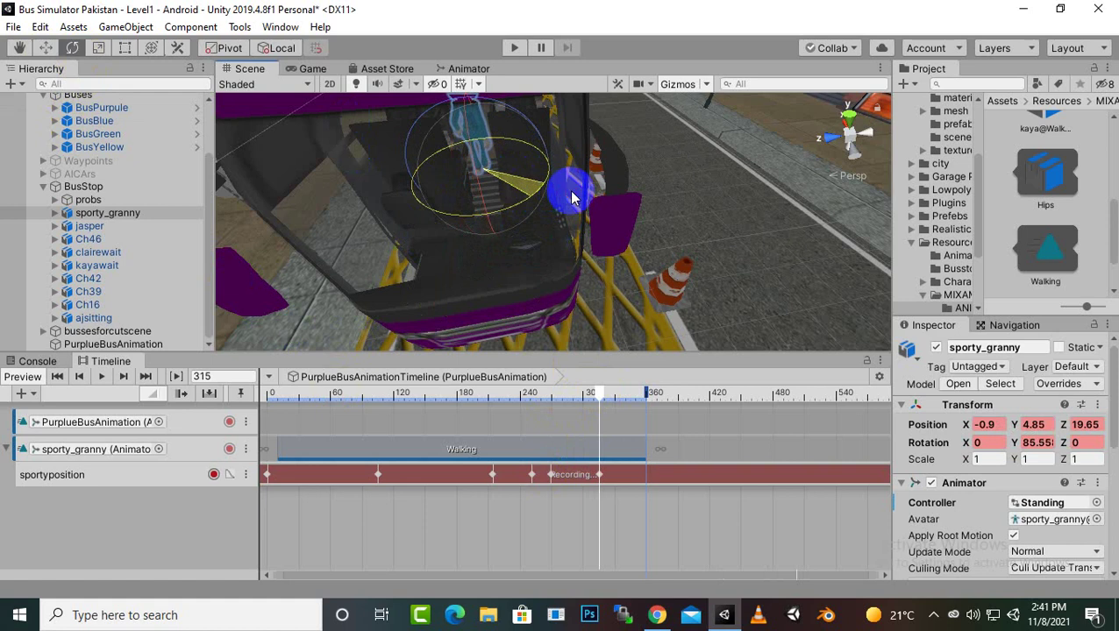
left_click(46, 48)
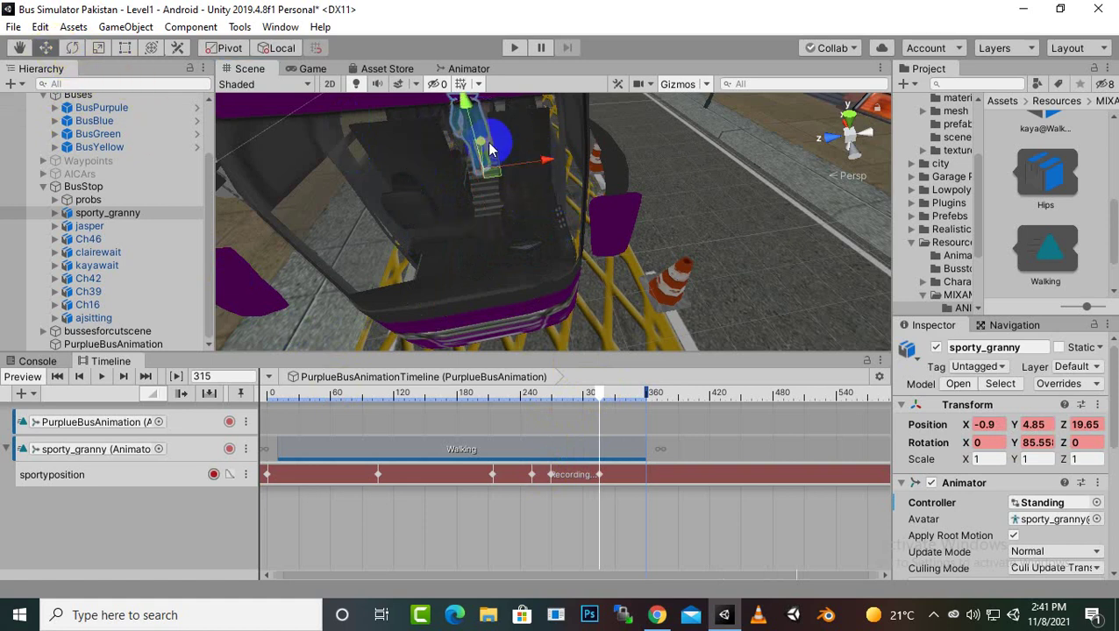
left_click_drag(491, 147, 500, 118)
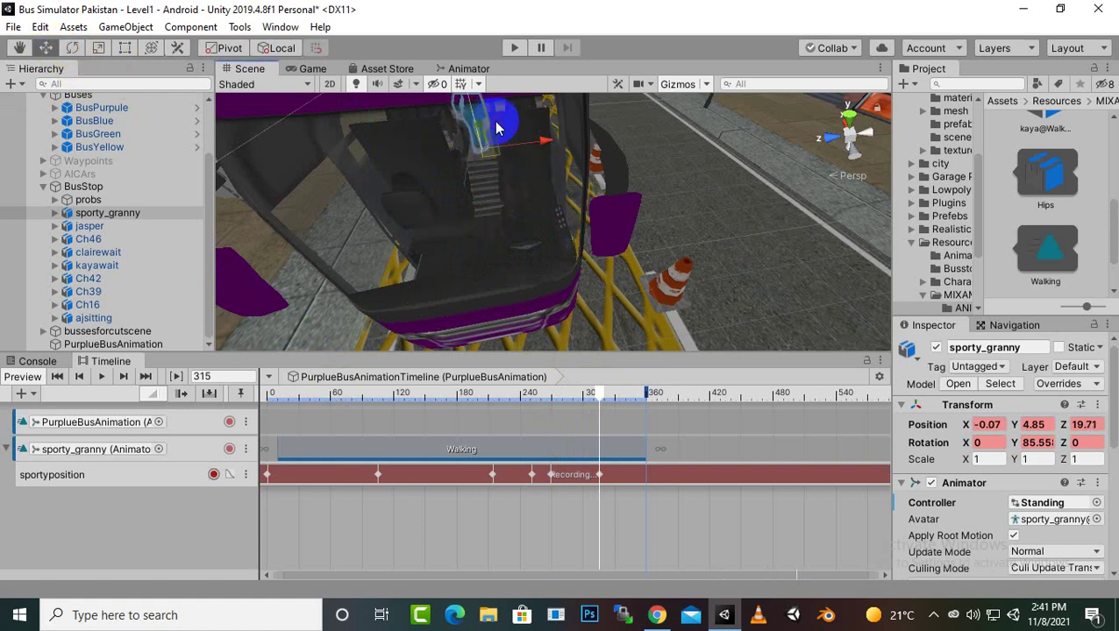
Step: At frame 355, key sporty_granny further along inside the bus at about X 0.61, Y 4.85, Z 19.76
left_click(596, 399)
left_click_drag(603, 401, 642, 399)
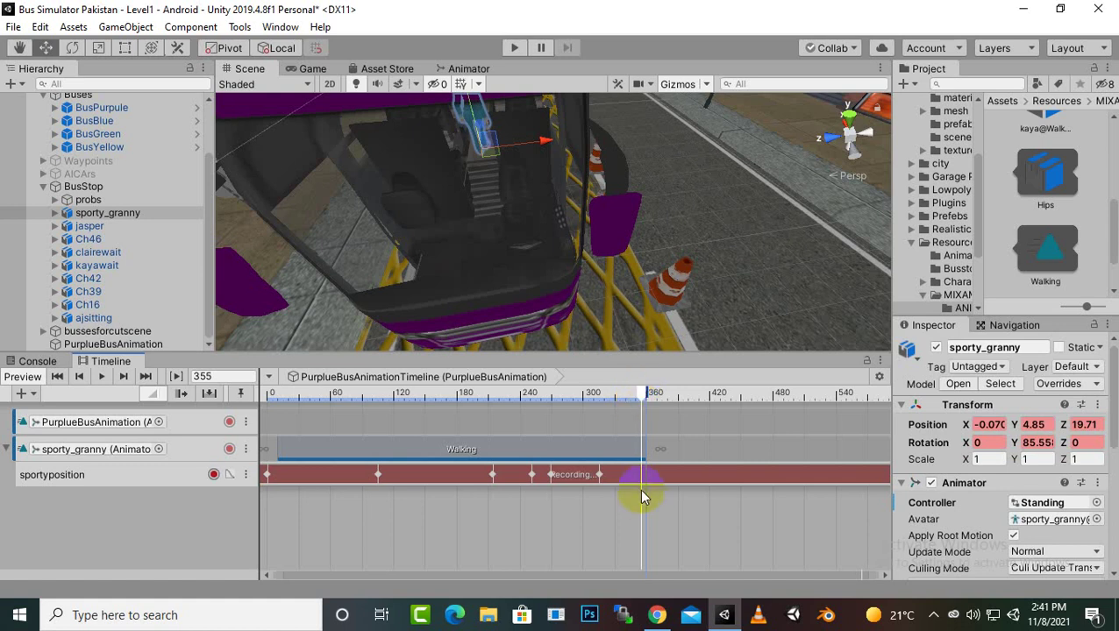
middle_click_drag(579, 282, 424, 273)
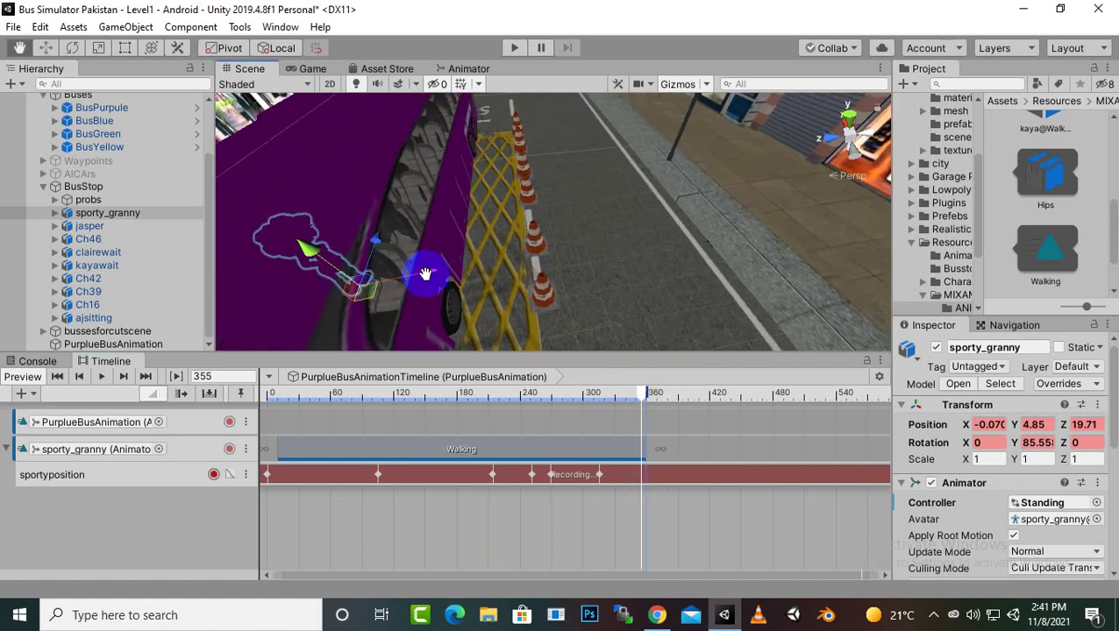
left_click_drag(376, 244, 389, 213)
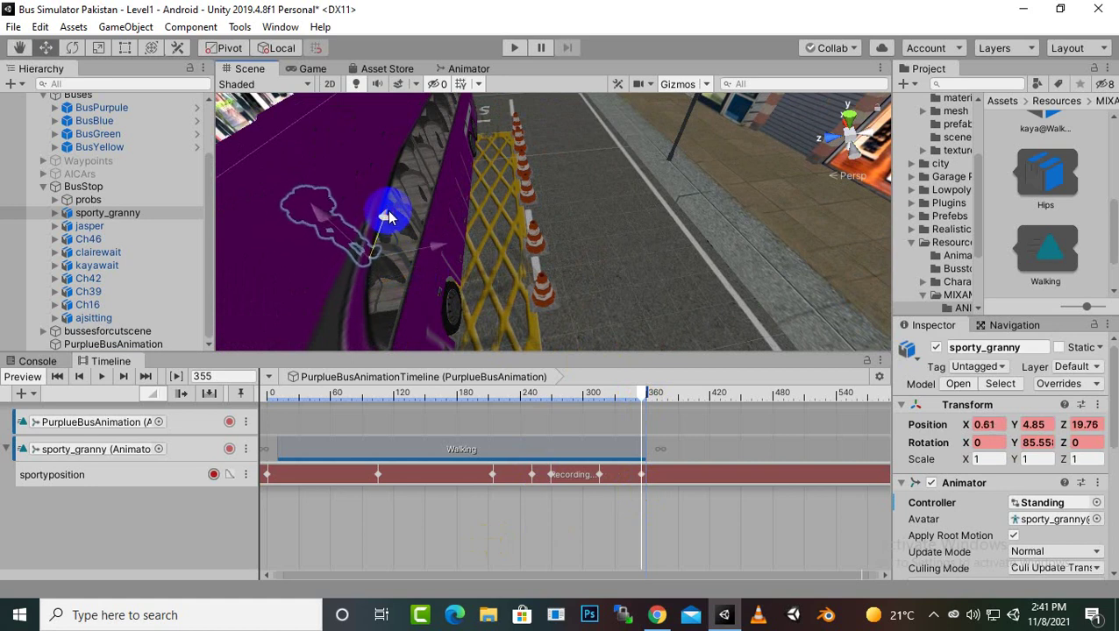
Step: Play the timeline from the start several times and review sporty_granny's walk from the bench into the purple bus
middle_click_drag(502, 234, 556, 181)
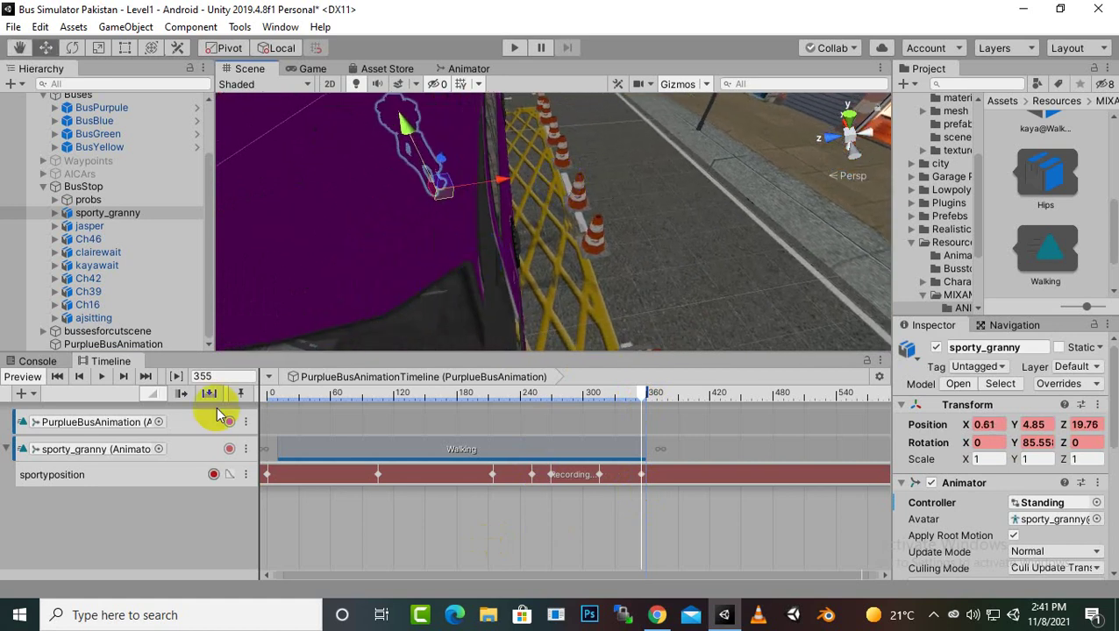
middle_click_drag(383, 304, 649, 231)
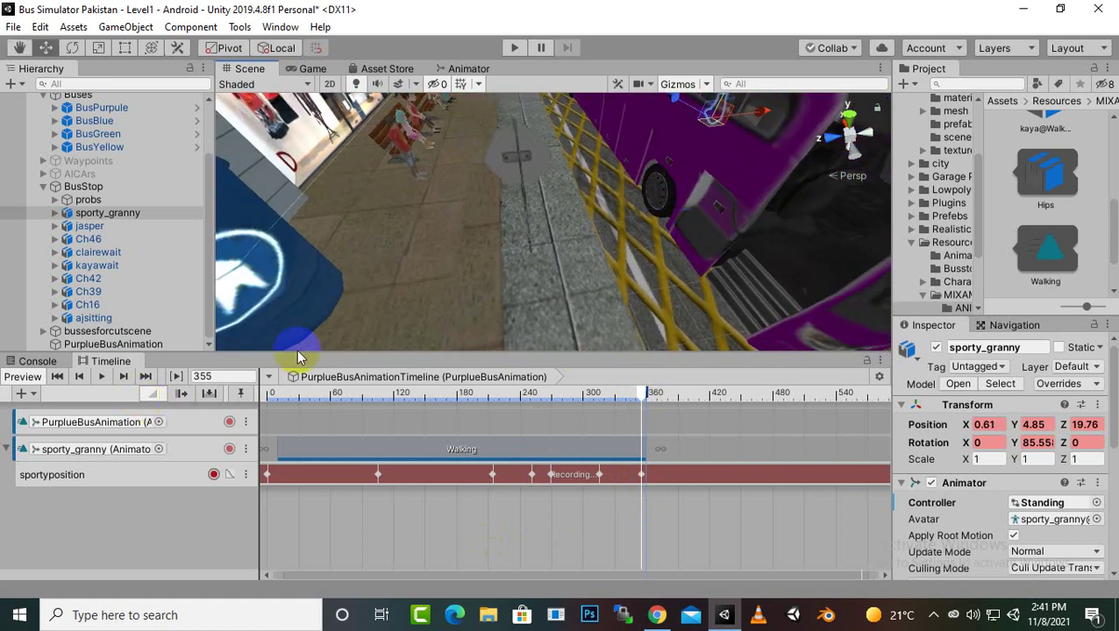
left_click(103, 376)
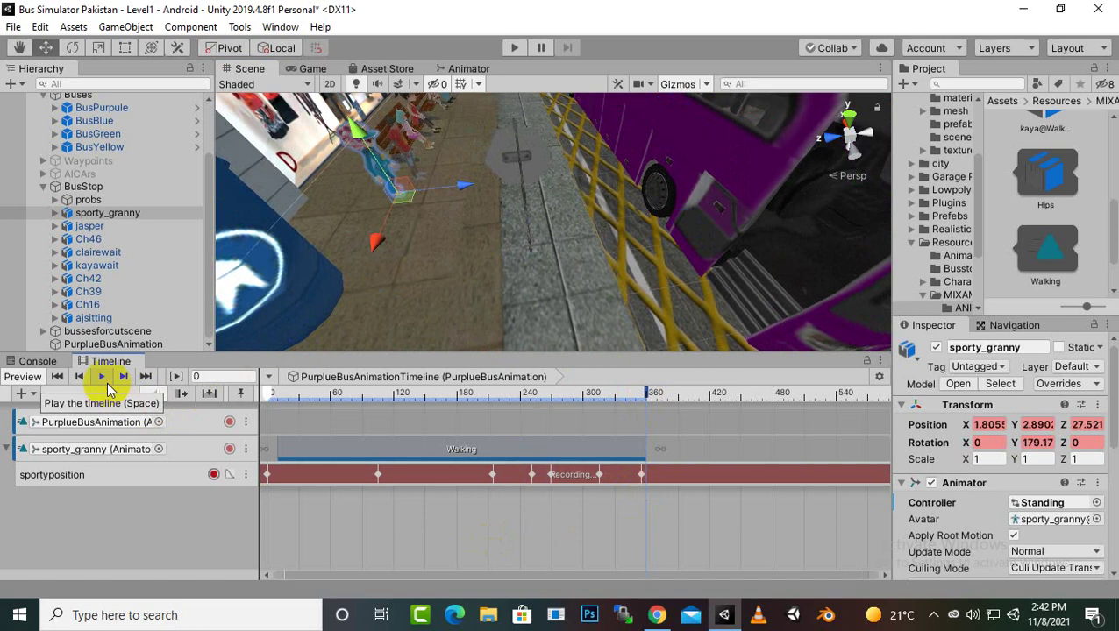
left_click(103, 378)
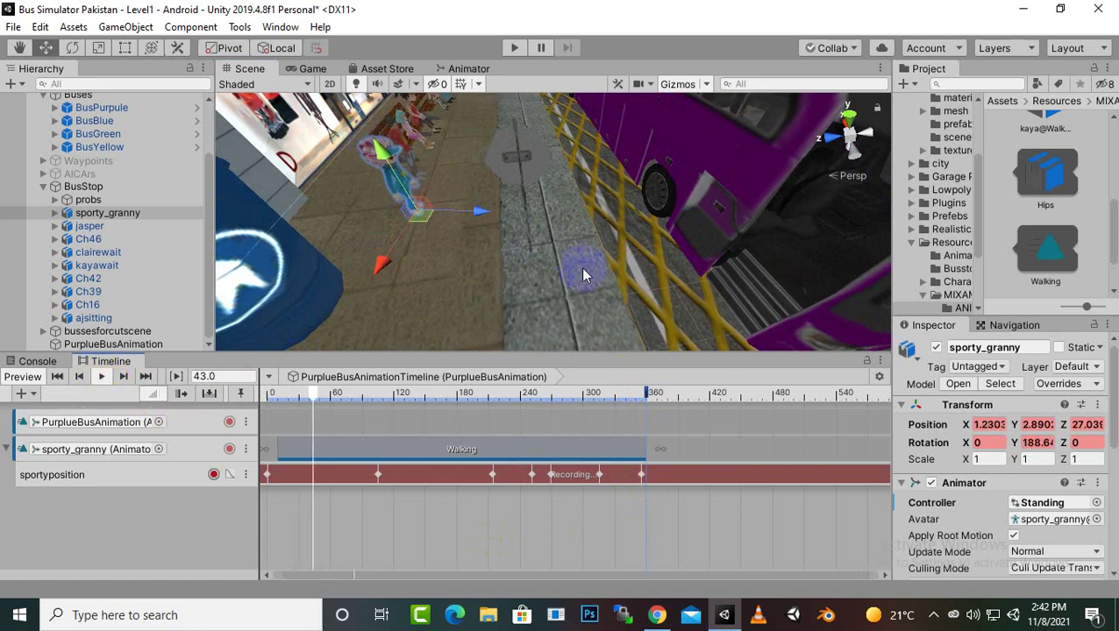
middle_click_drag(630, 297, 643, 251)
right_click_drag(642, 252, 644, 230)
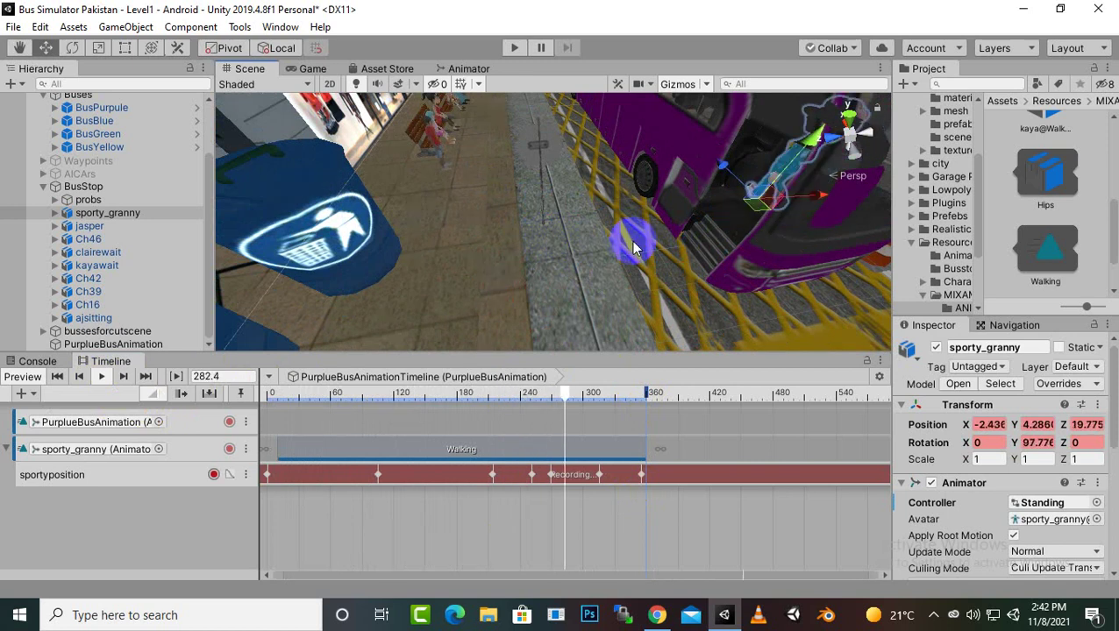
middle_click_drag(636, 242, 602, 239)
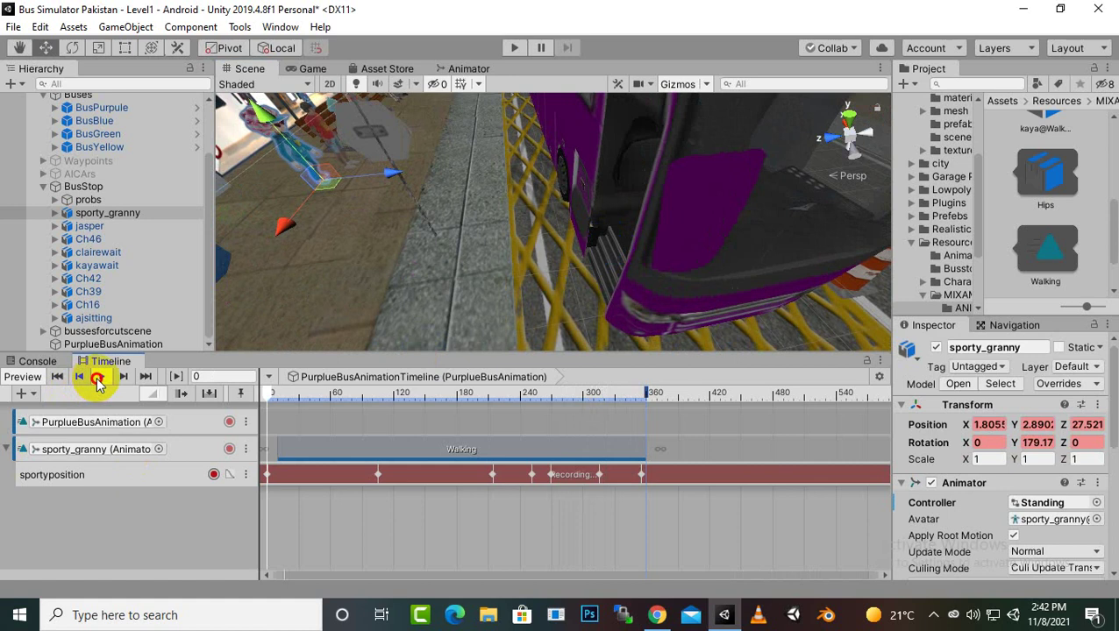
left_click(98, 378)
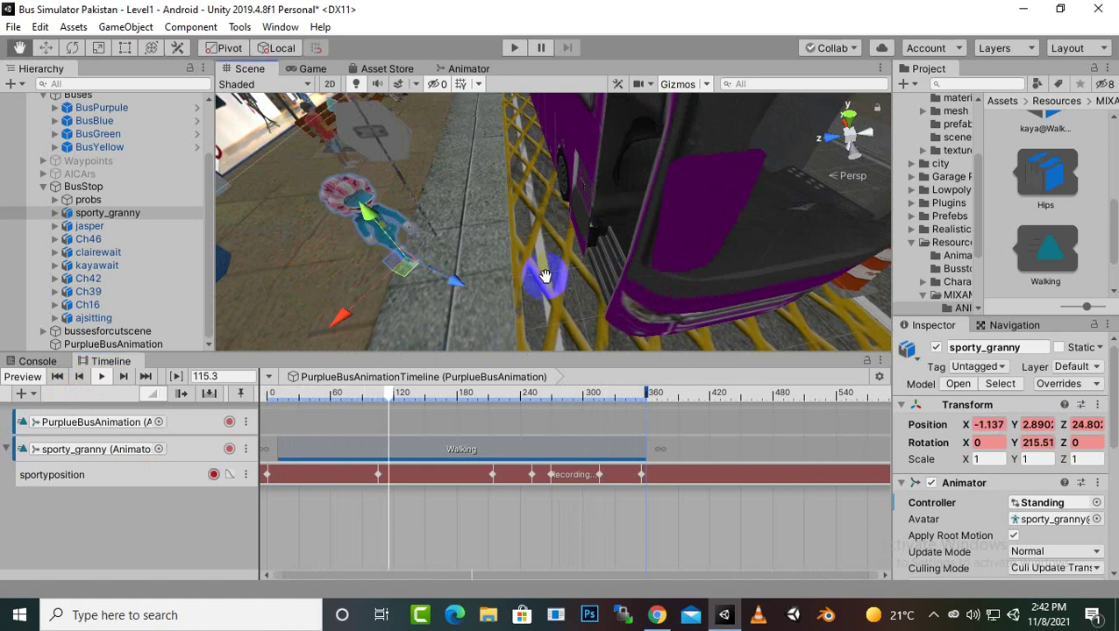
middle_click_drag(541, 276, 563, 312)
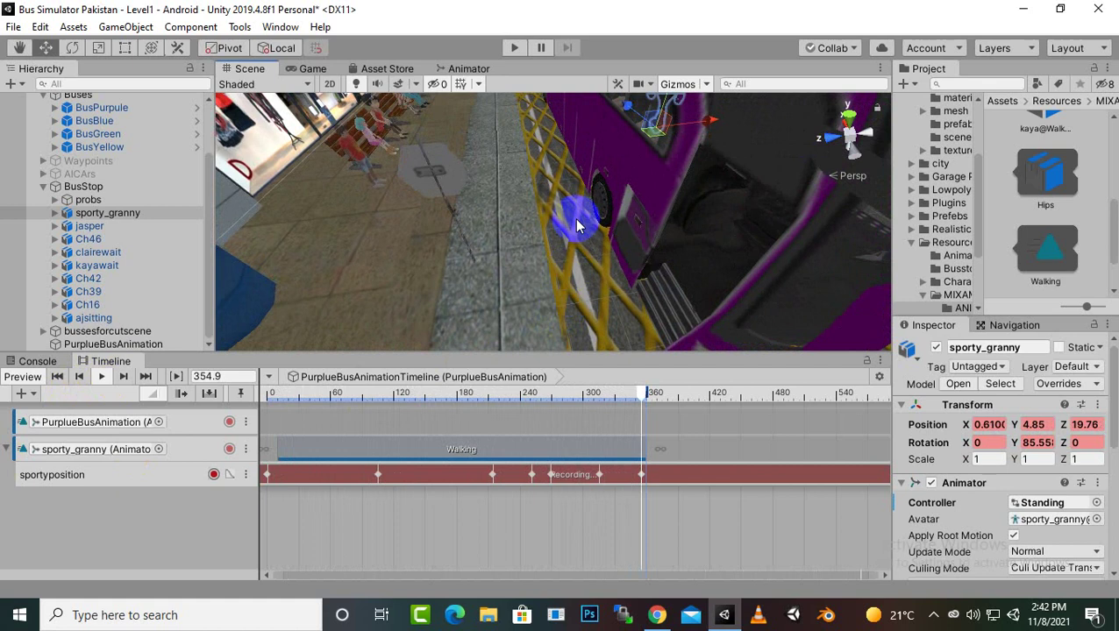
middle_click_drag(576, 226, 440, 217)
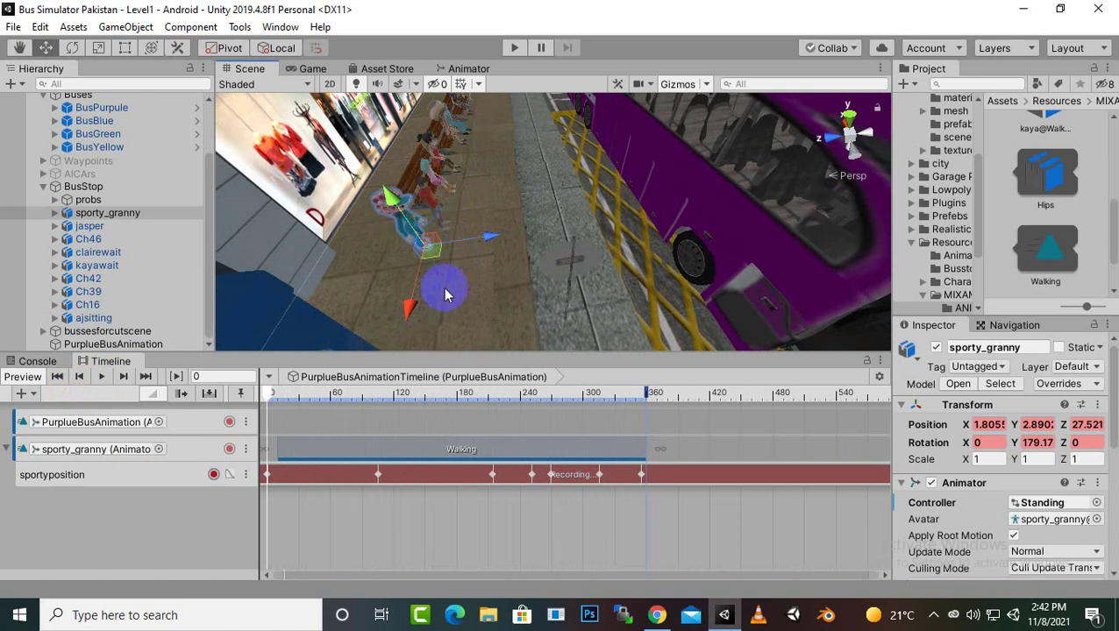
Step: Add an animation track bound to Ch42, enable recording on it, and place a Walking clip spanning frames 11 to 525
right_click(116, 503)
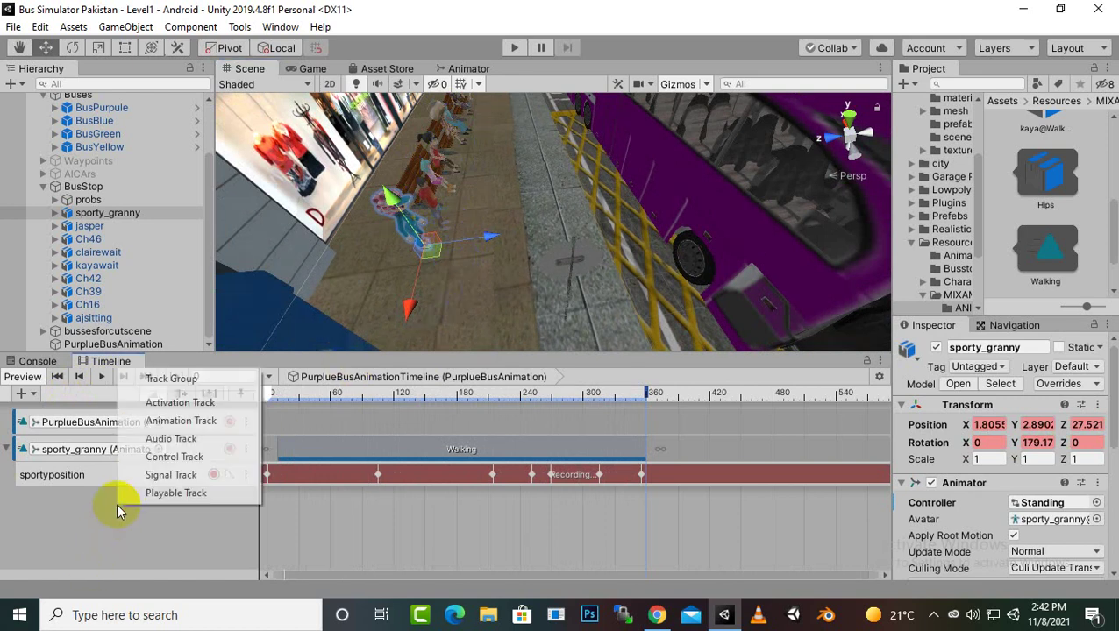
left_click(194, 424)
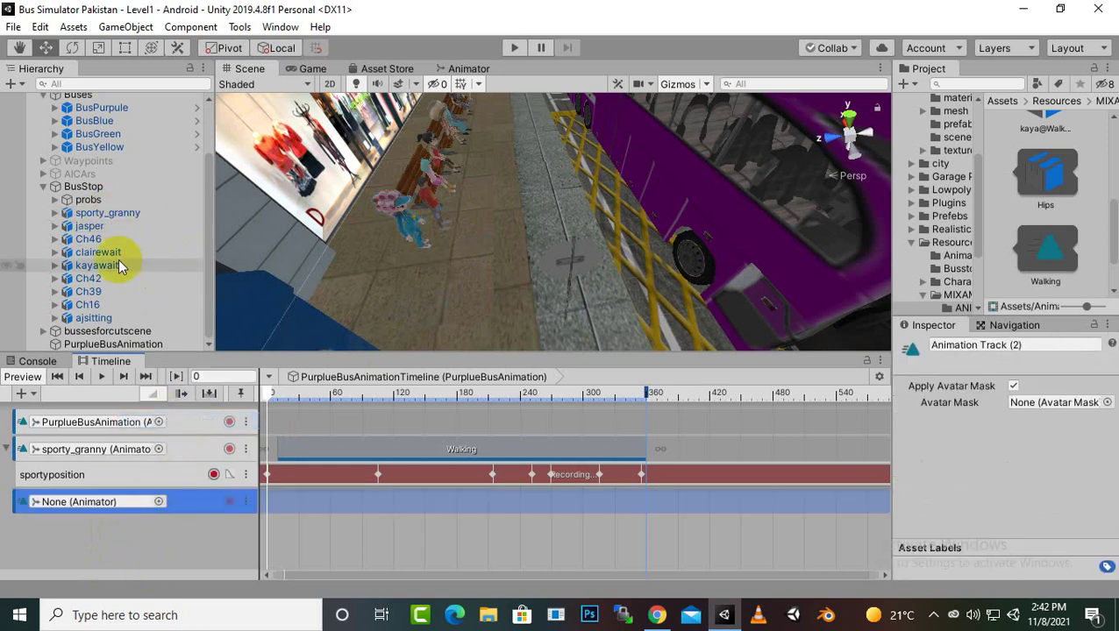
left_click(89, 227)
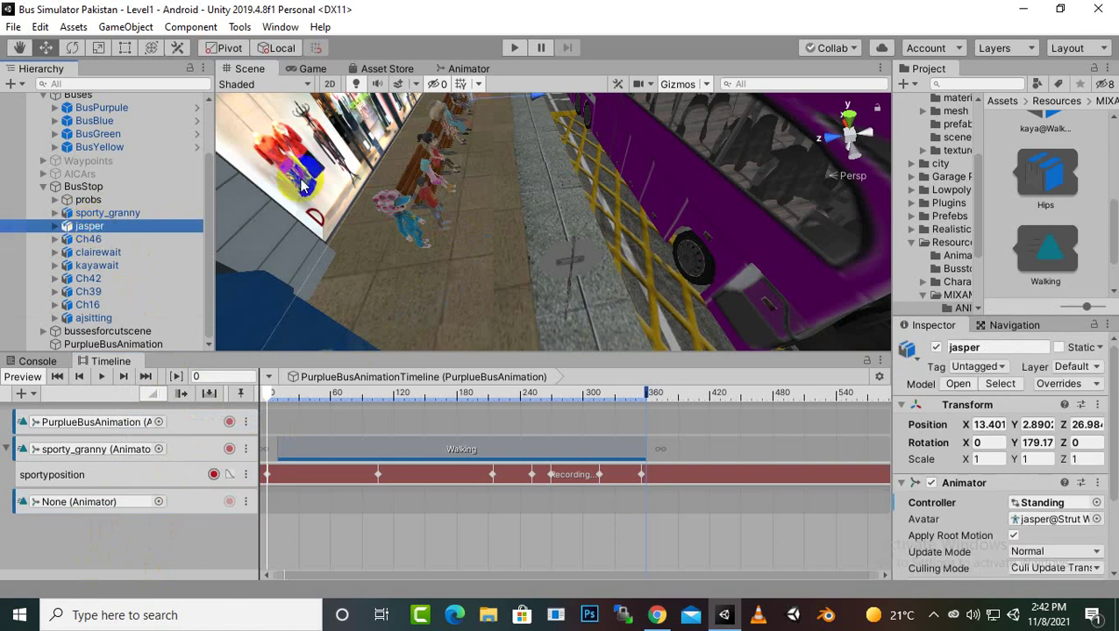
middle_click_drag(510, 216, 491, 262)
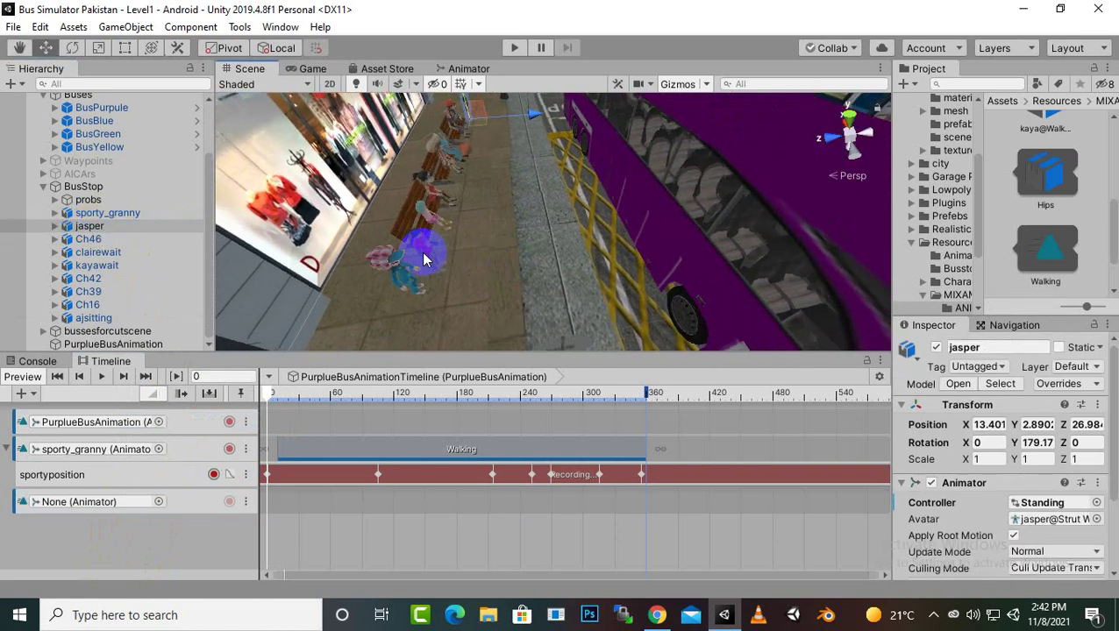
left_click(422, 252)
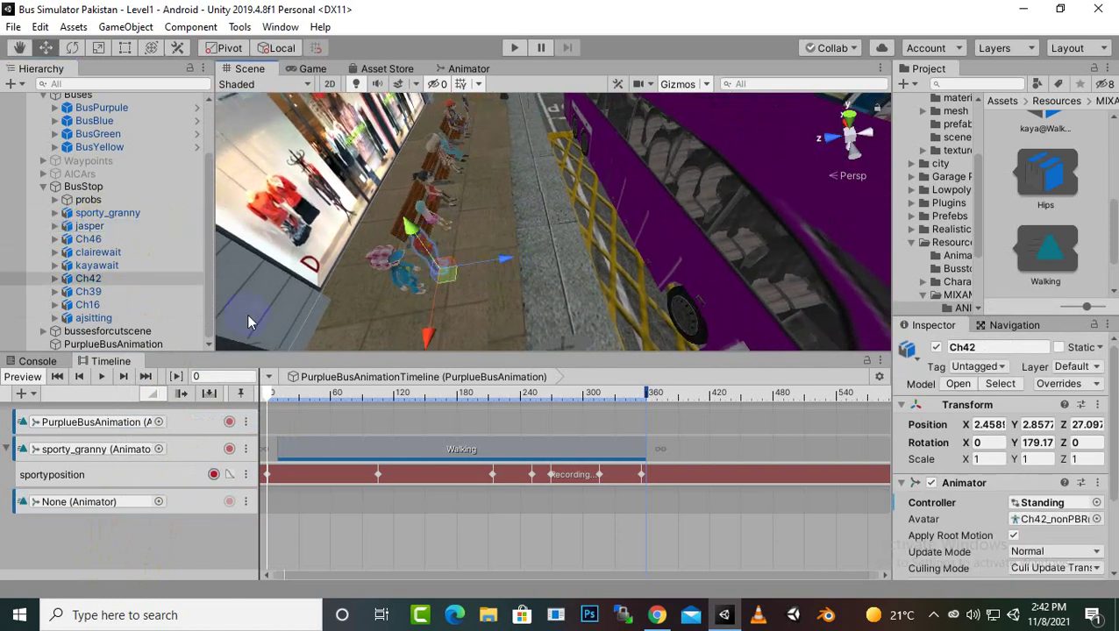
left_click(77, 279)
scroll(453, 288, "up", 5)
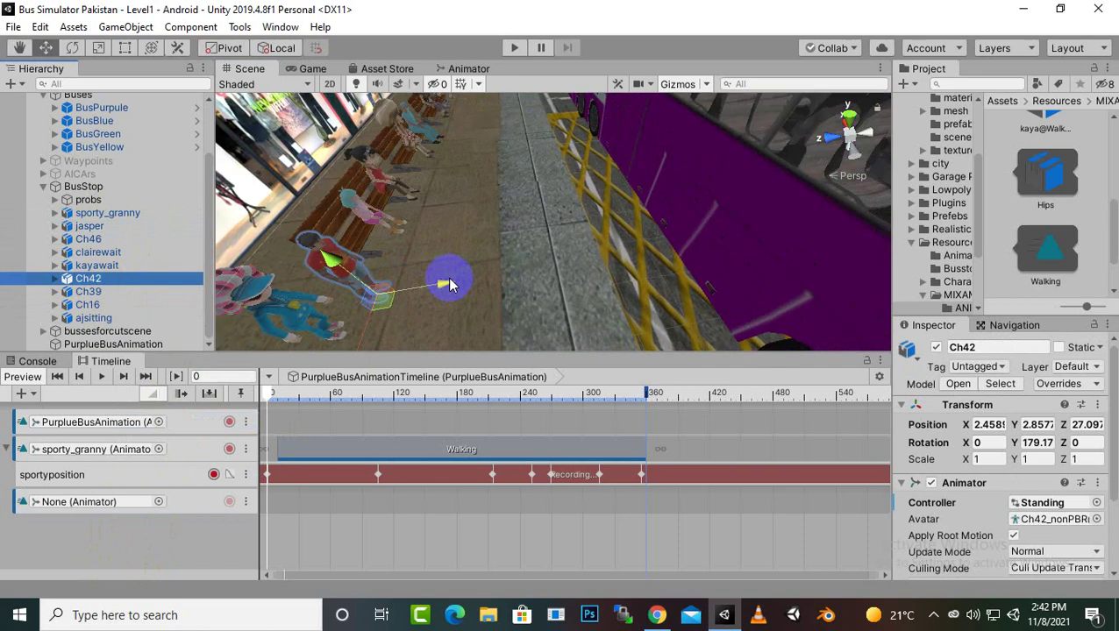
scroll(424, 212, "down", 3)
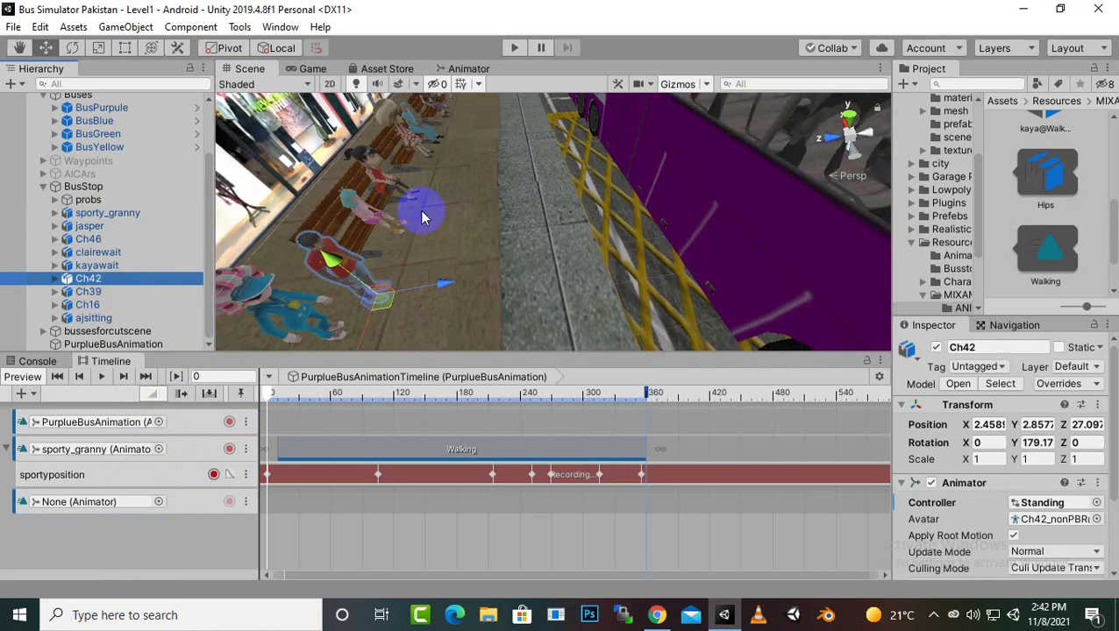
left_click_drag(112, 282, 111, 511)
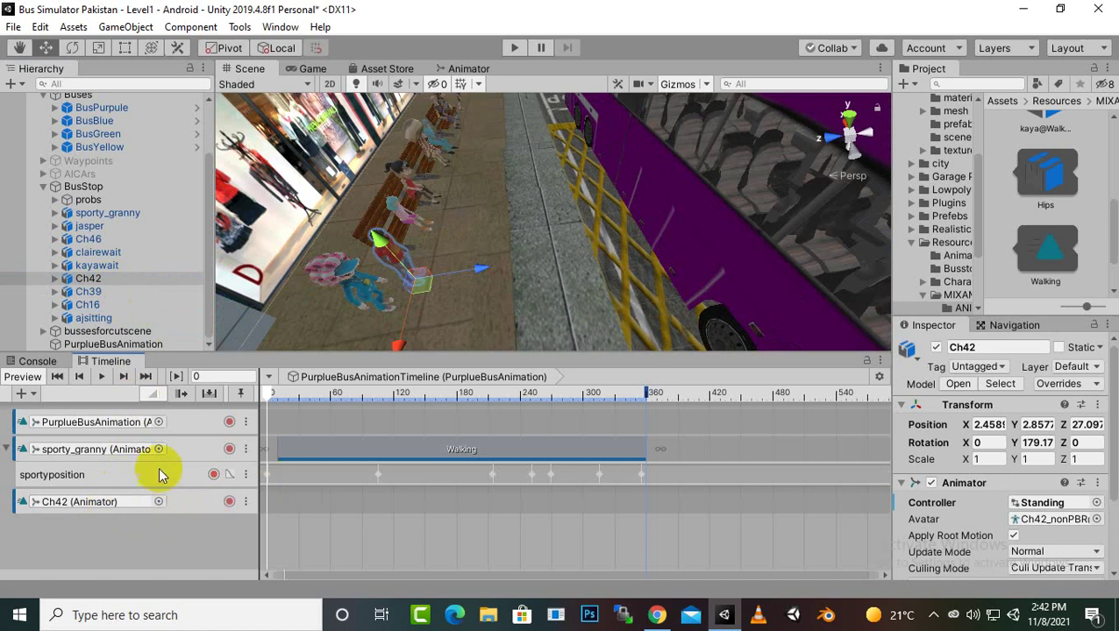
left_click(228, 502)
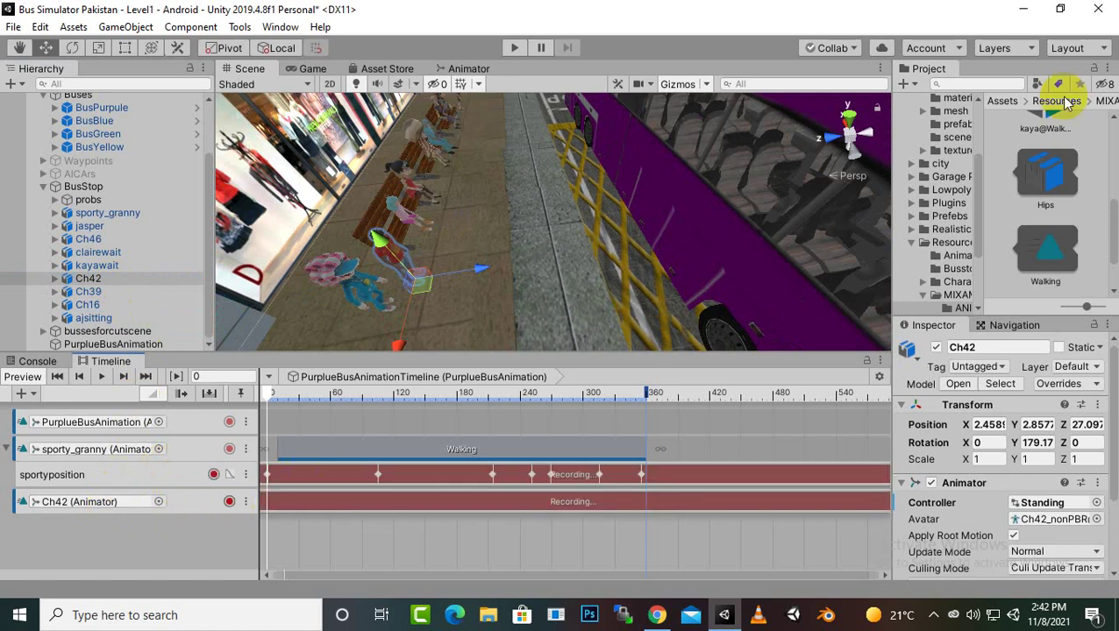
mouse_move(1046, 255)
left_mouse_down()
mouse_move(582, 427)
mouse_move(341, 505)
mouse_move(283, 505)
mouse_move(816, 488)
left_mouse_up()
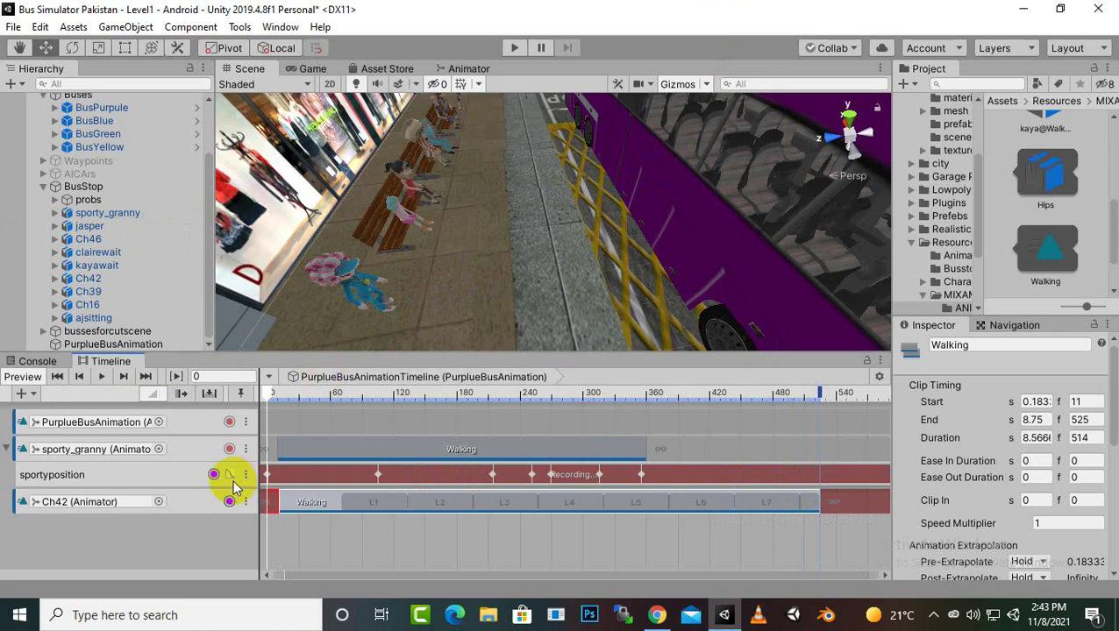
Step: Copy sporty_granny's Transform component at frame 0
left_click(366, 286)
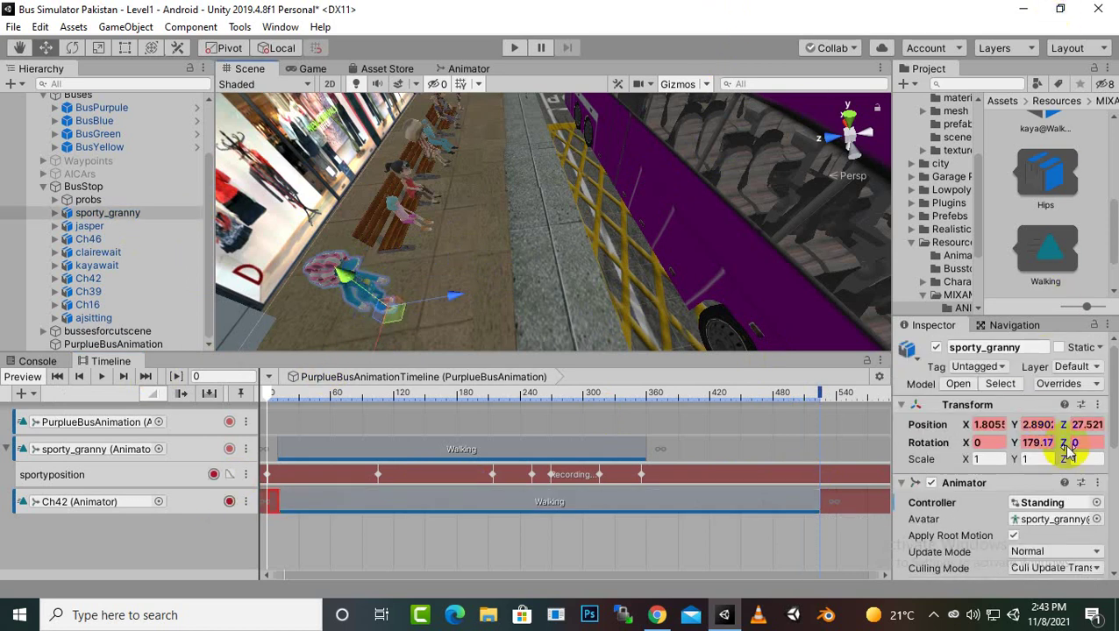
left_click(1097, 406)
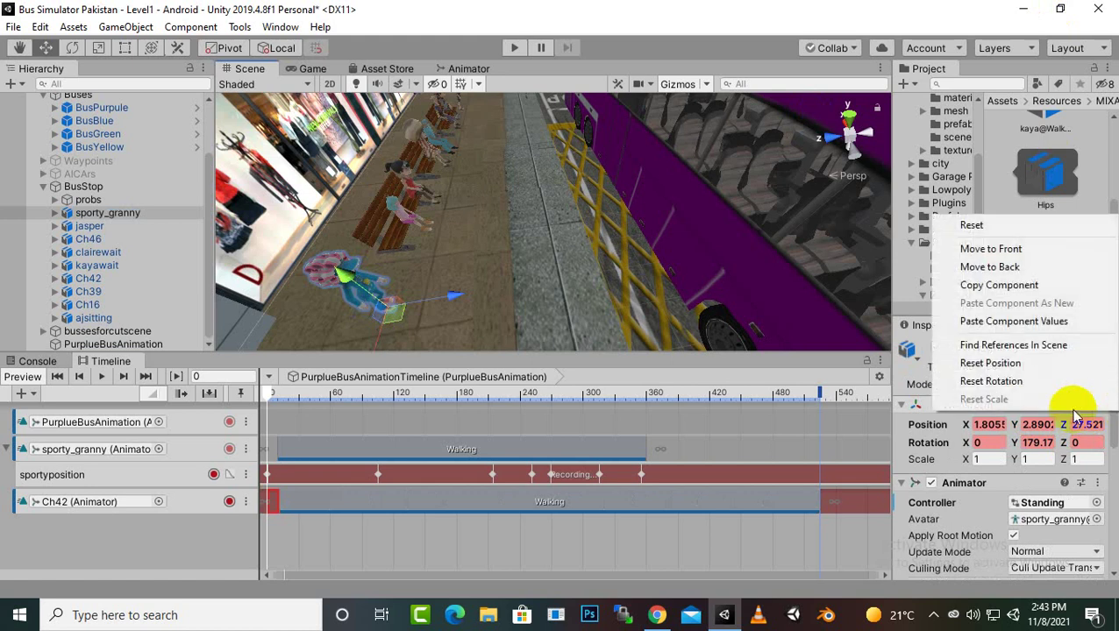
left_click(1022, 285)
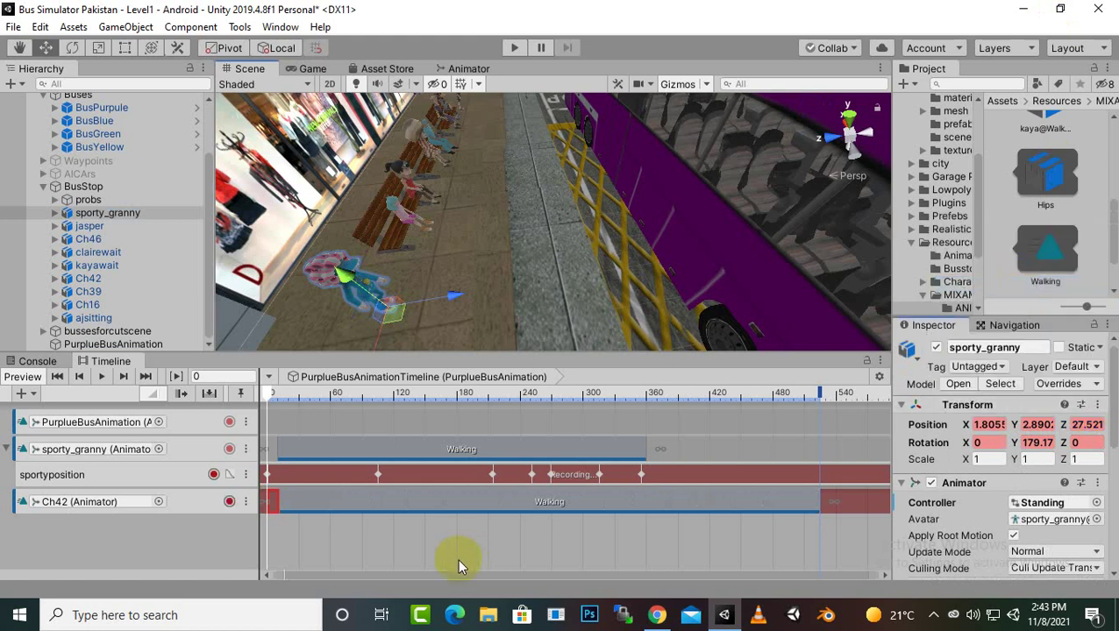
Step: Add an override track named ch42postition under the Ch42 track and start recording on it
left_click(186, 499)
right_click(186, 499)
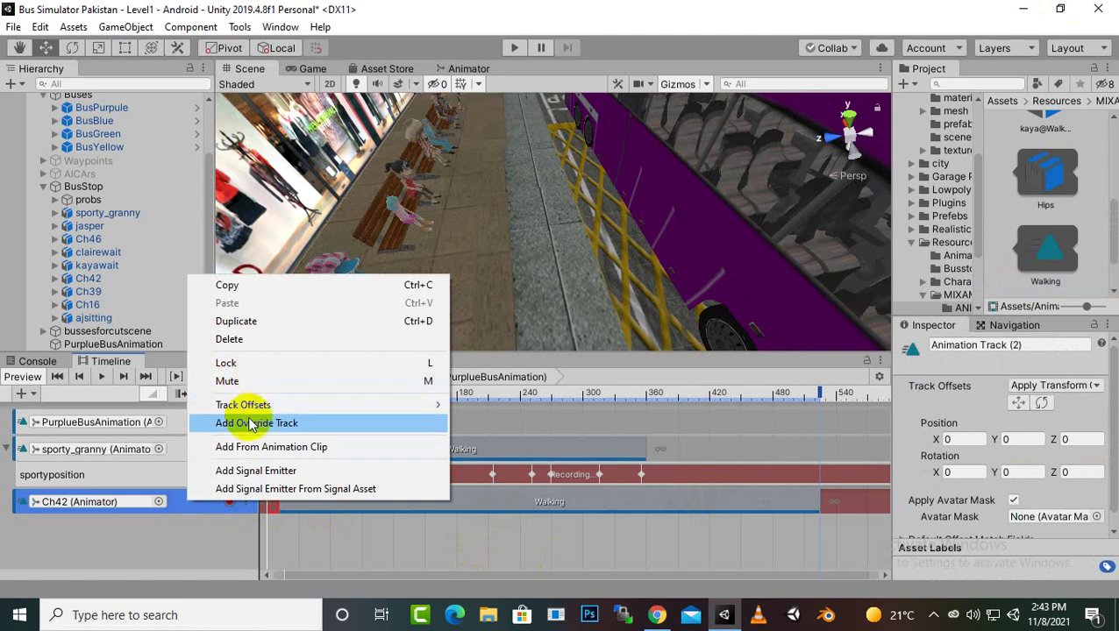
left_click(251, 424)
double_click(52, 528)
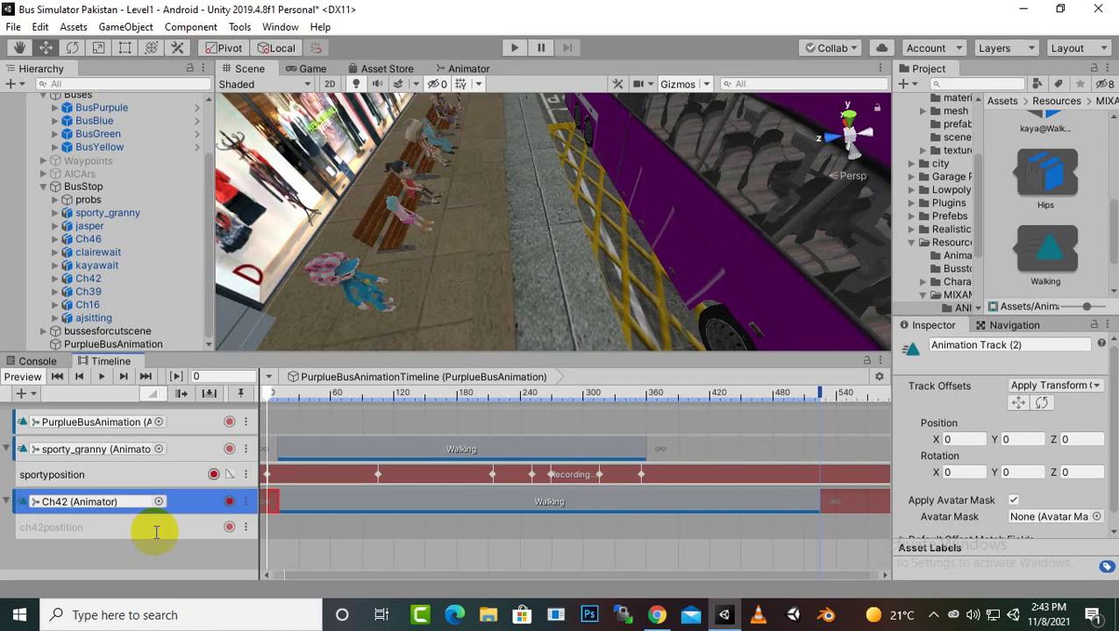
left_click(228, 528)
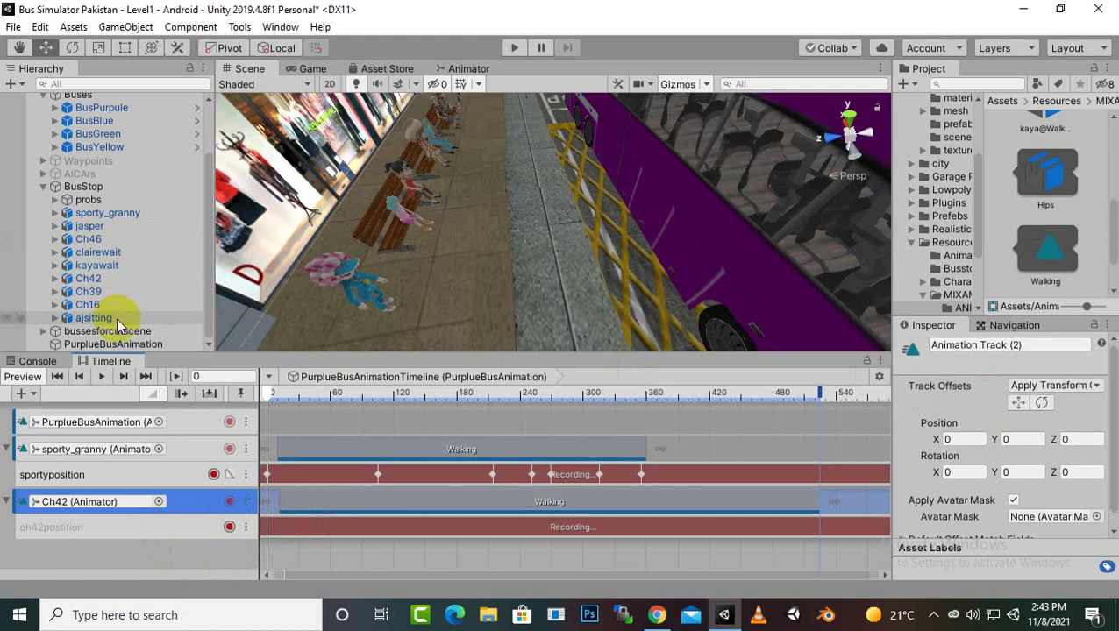
Step: At frame 0, paste the copied Transform values onto Ch42 and move it back to its bench at about X 2.72, Z 27.37
left_click(116, 279)
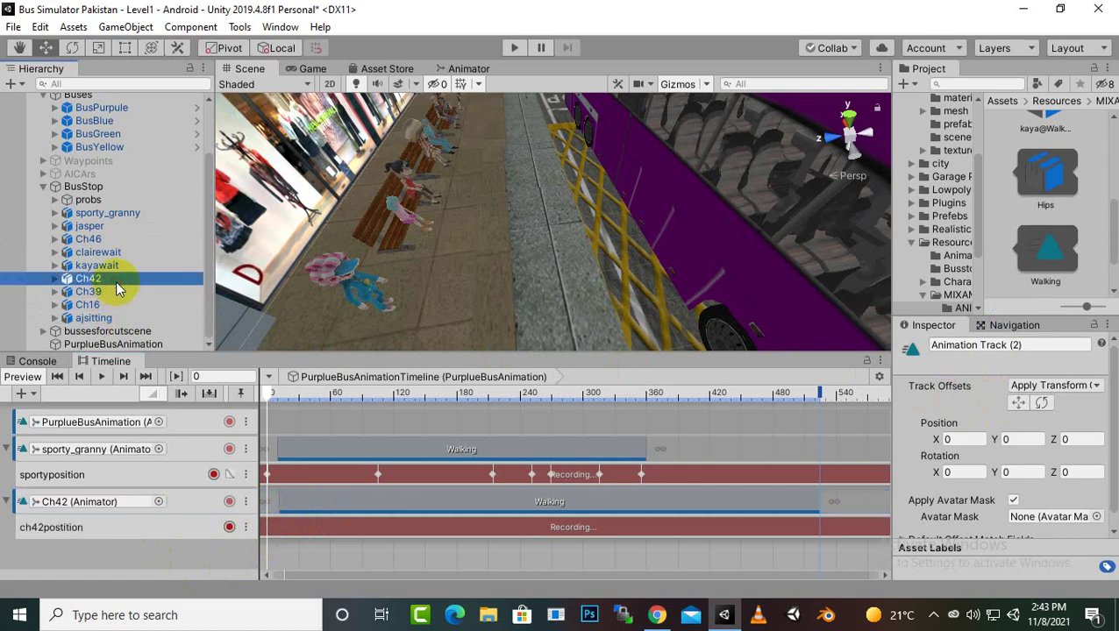
left_click(1099, 405)
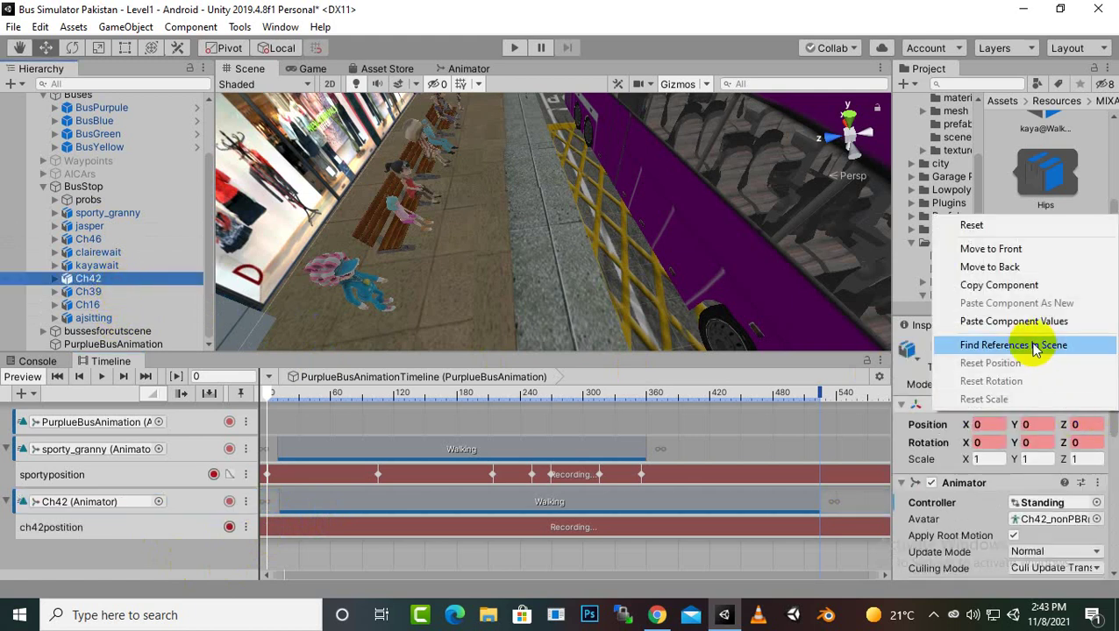
left_click(1008, 321)
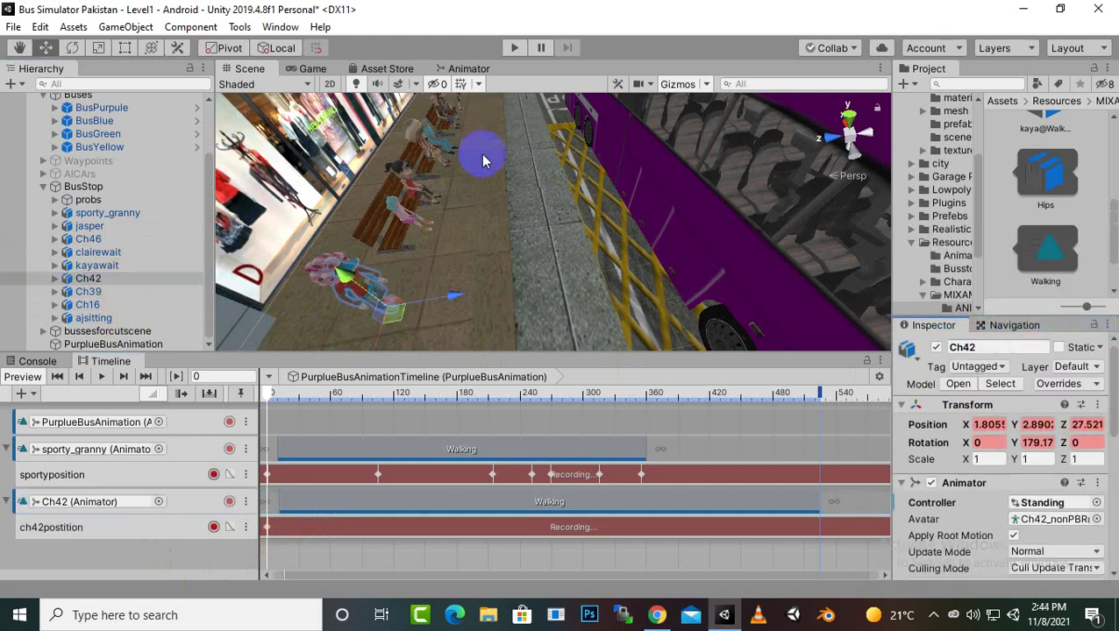
scroll(482, 160, "down", 2)
left_click_drag(414, 324, 496, 256)
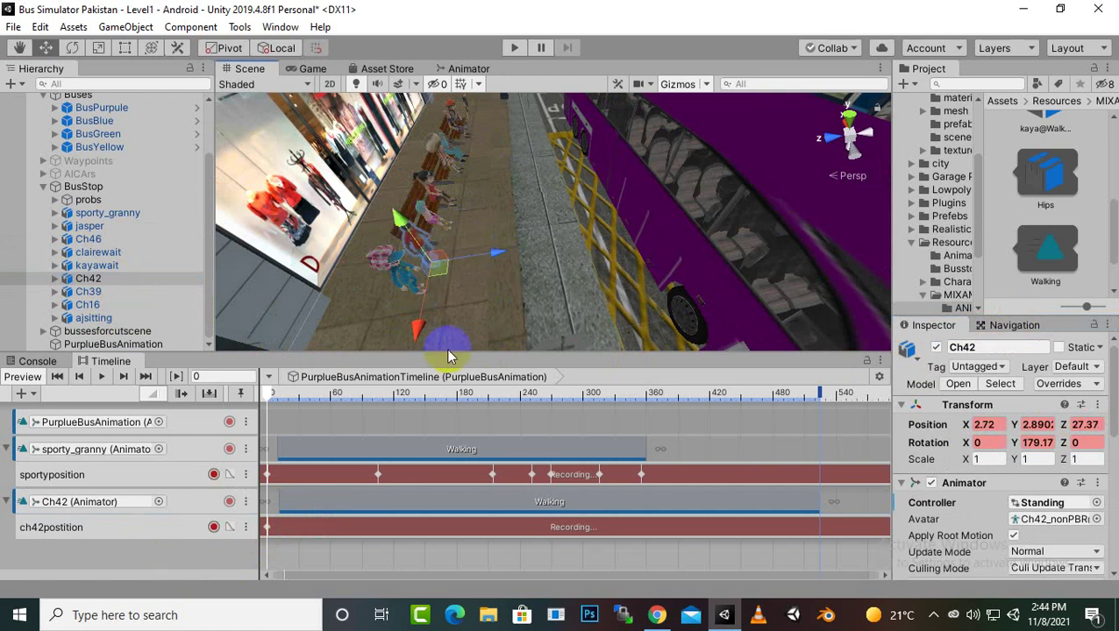
Step: At frame 108, key Ch42 on the sidewalk behind sporty_granny at about X 0.32, Z 25.89, turned to about 200.4° on Y
left_click_drag(270, 400, 382, 406)
scroll(623, 169, "down", 4)
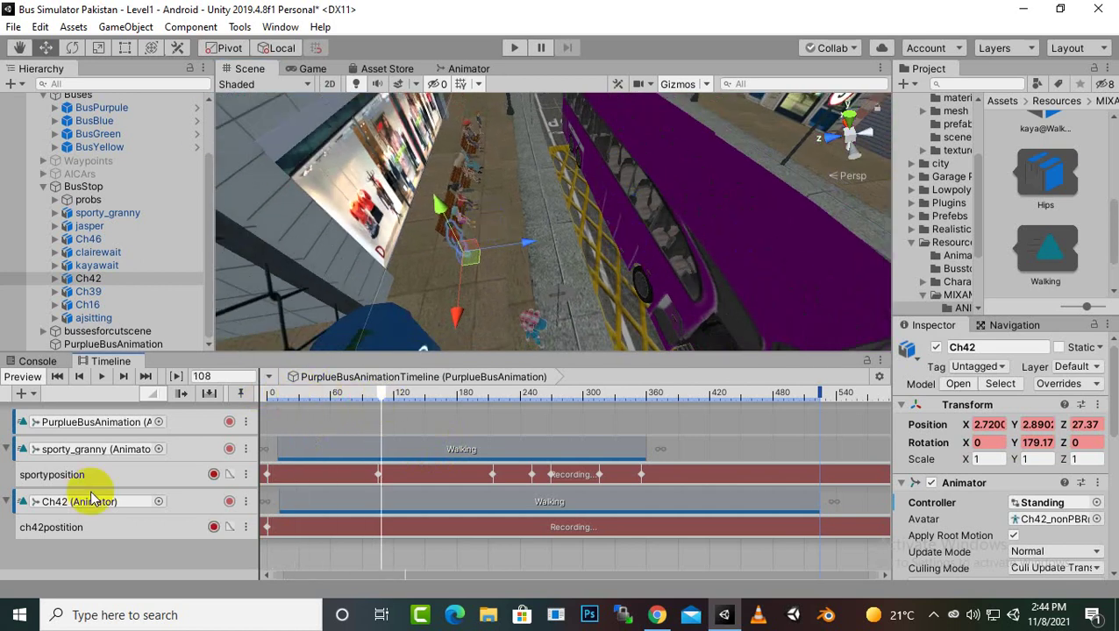
left_click_drag(450, 225, 506, 348)
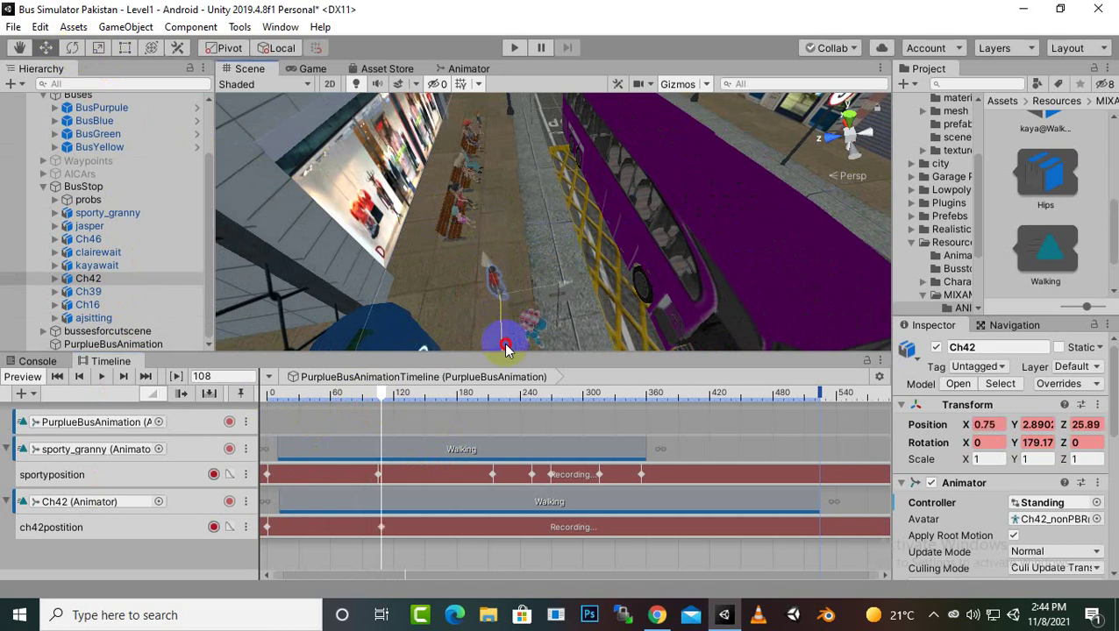
left_click(72, 48)
left_click_drag(569, 332, 537, 368)
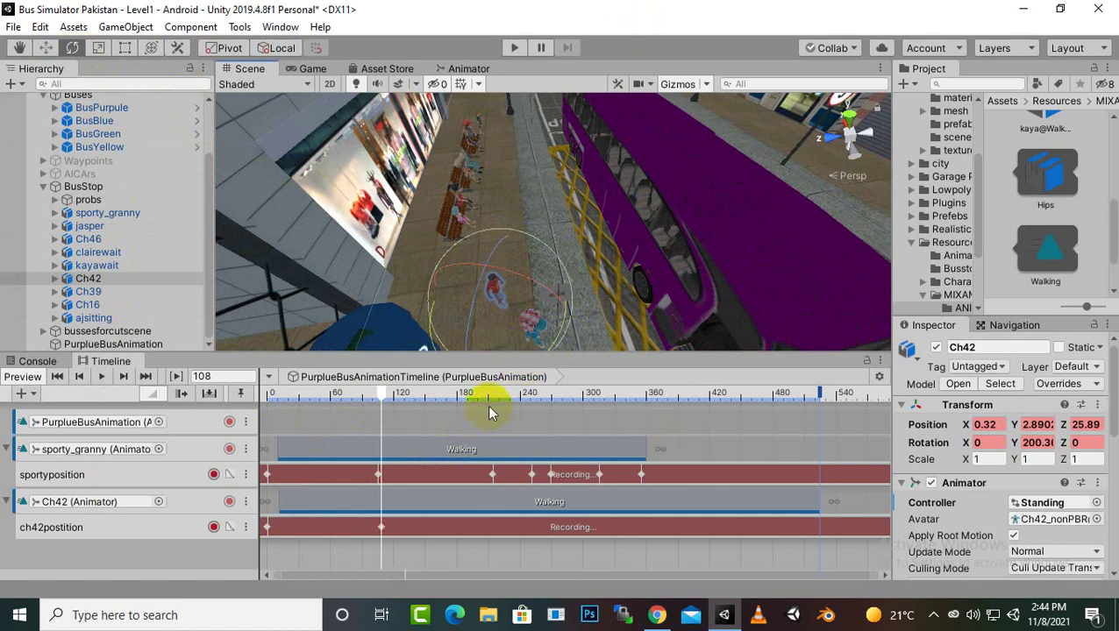
Step: At frame 216, key Ch42 on the kerb beside the purple bus at about X -2.32, Z 23.78
left_click_drag(381, 396, 492, 408)
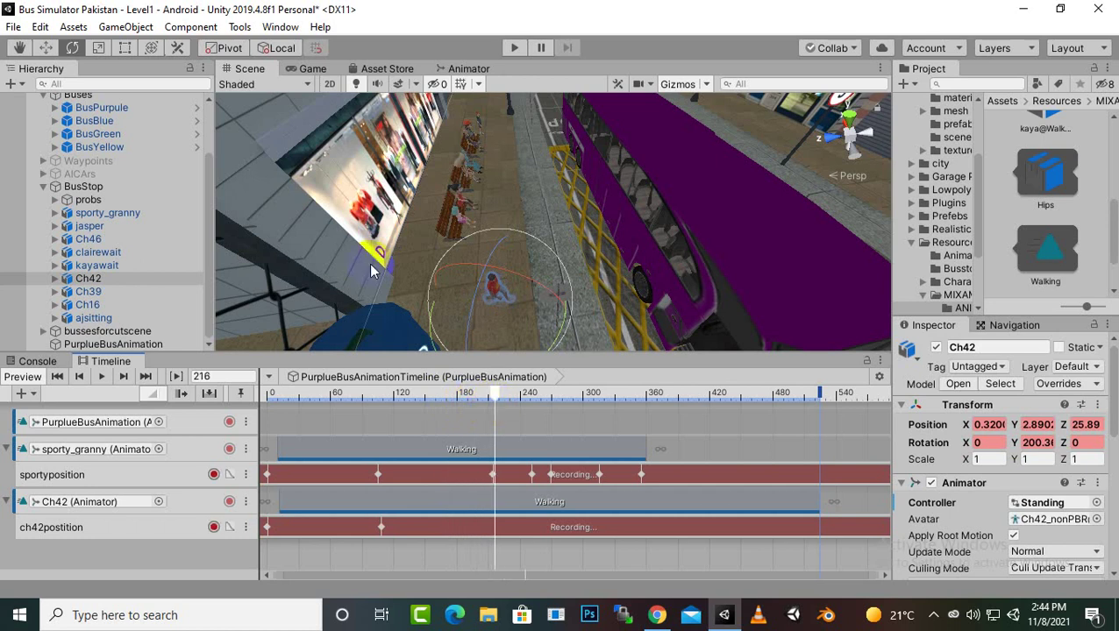
scroll(489, 173, "down", 3)
middle_click_drag(602, 215, 546, 96)
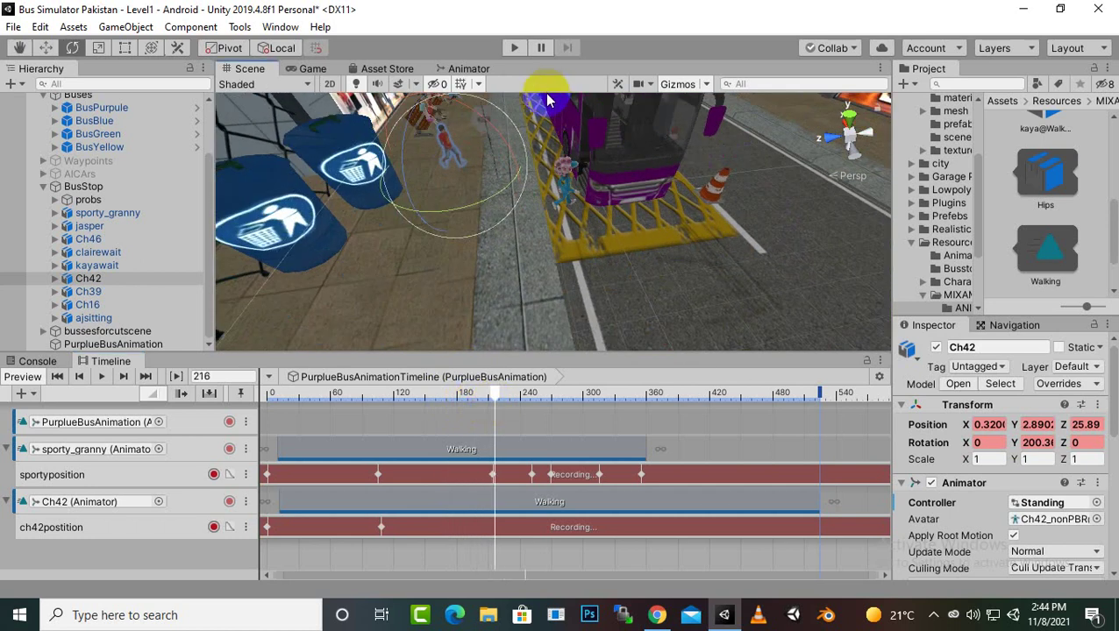
right_click_drag(511, 195, 517, 238)
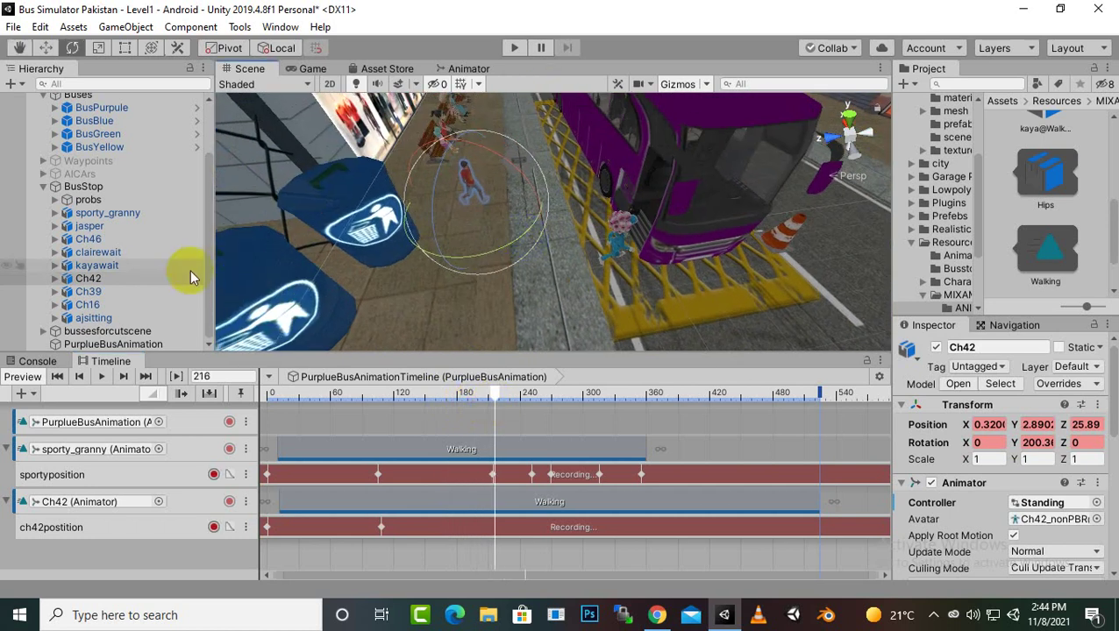
left_click(109, 281)
left_click(45, 47)
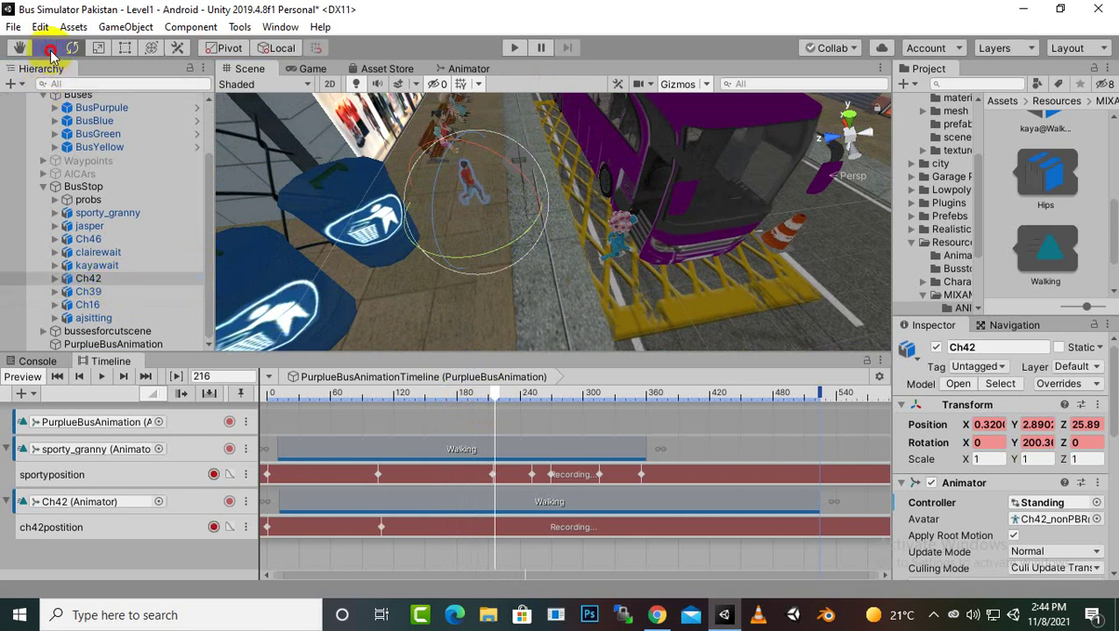
left_click_drag(534, 205, 523, 301)
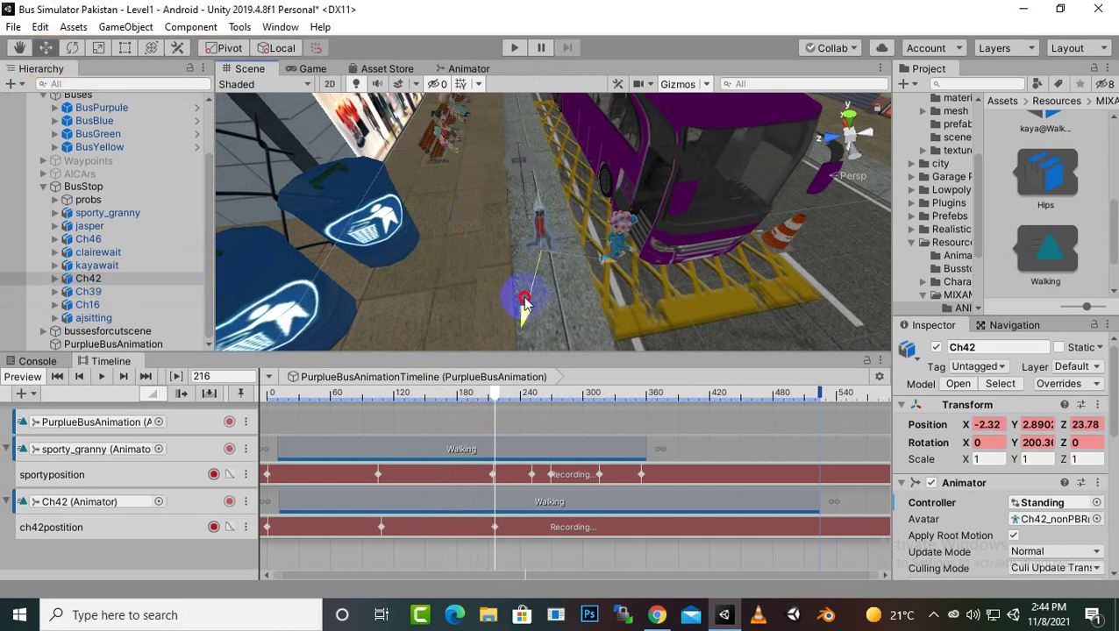
Step: At frame 252, key Ch42 in front of the bus door at about X -3.03, Z 21.87, turned to about 171.4° on Y
left_click_drag(496, 403, 532, 403)
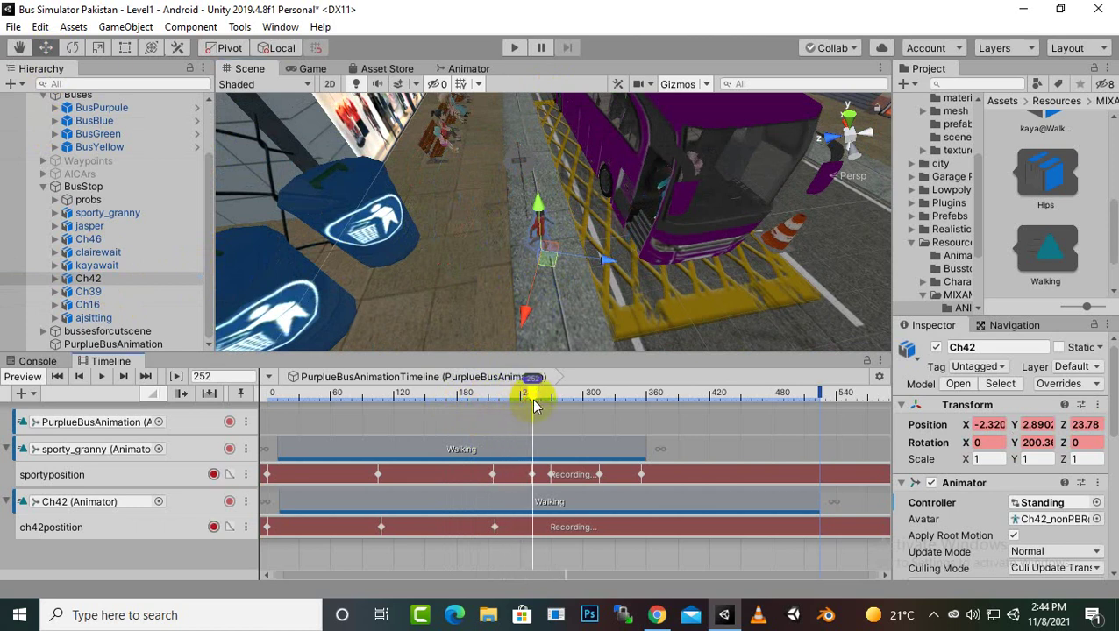
left_click_drag(599, 267, 665, 294)
left_click(72, 47)
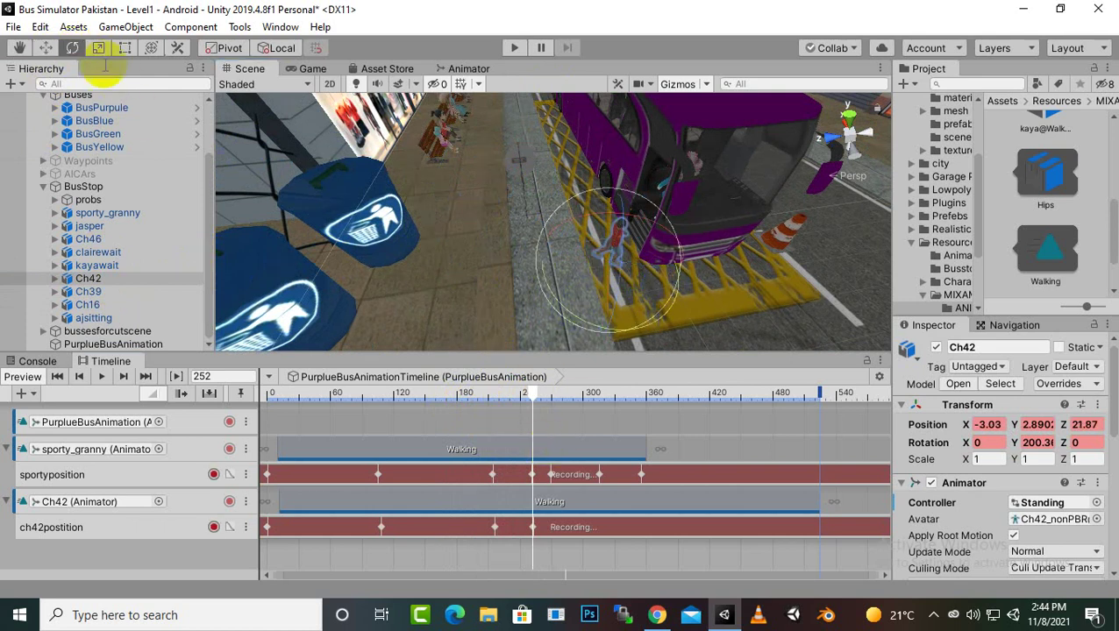
left_click_drag(662, 327, 724, 302)
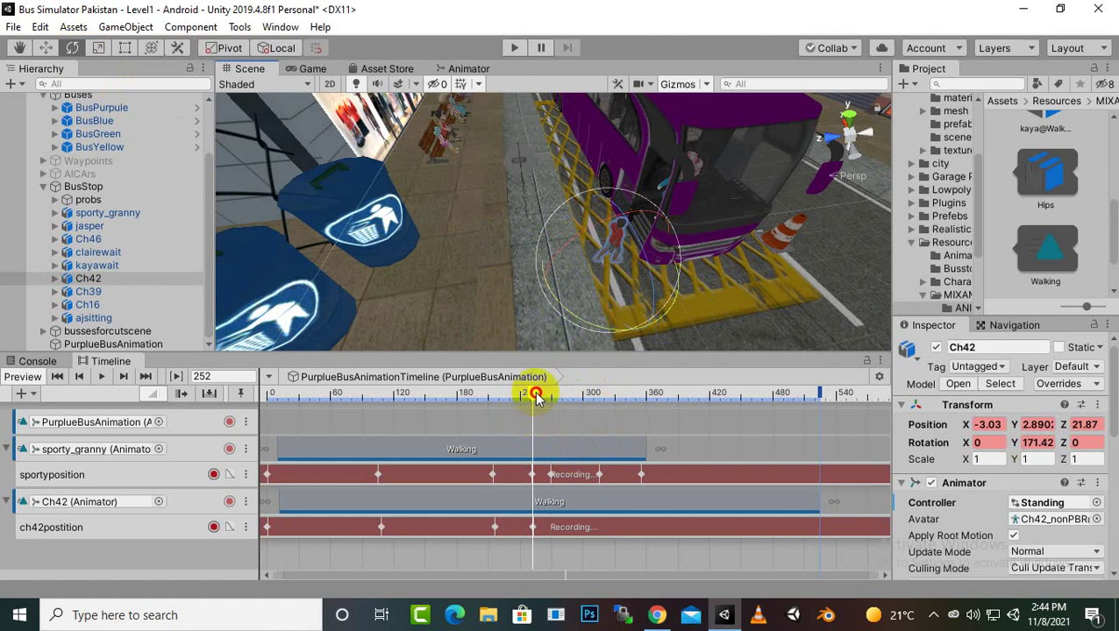
Step: At frame 277, key Ch42 up the bus entrance steps at about X -2.83, Y 3.96, Z 20.54
left_click_drag(537, 399, 561, 400)
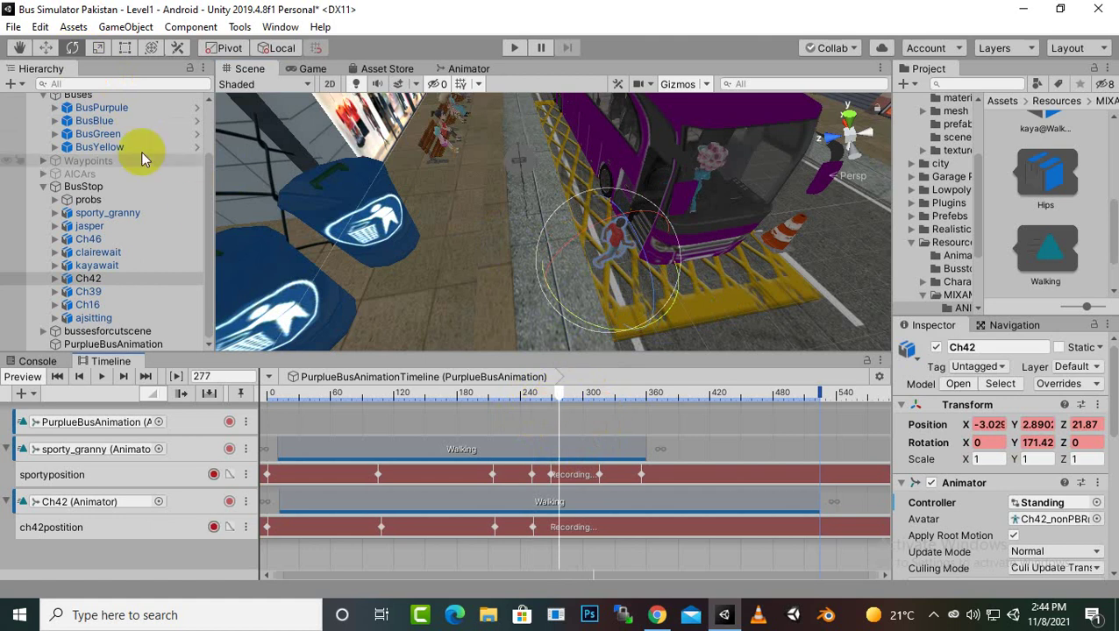
left_click(46, 47)
left_click_drag(627, 226, 677, 268)
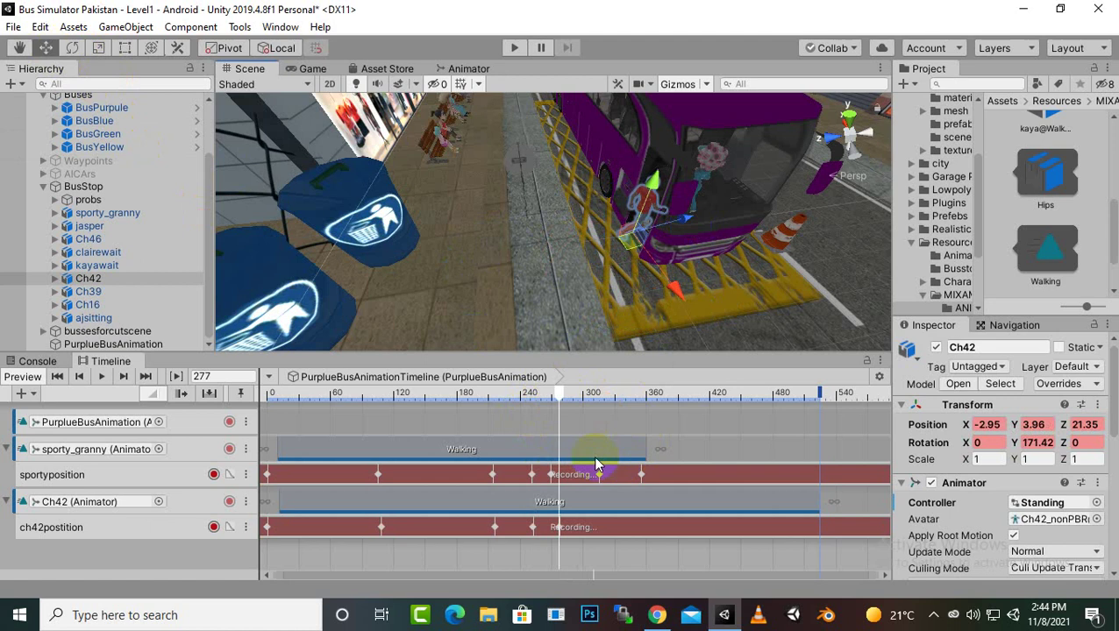
scroll(630, 252, "up", 6)
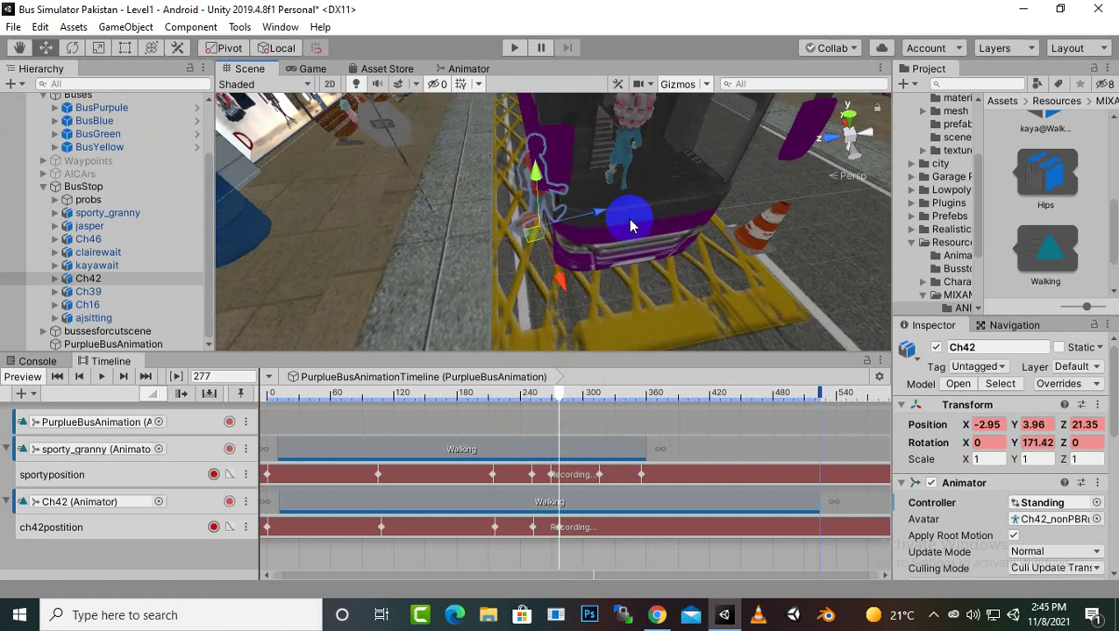
scroll(628, 262, "up", 3)
scroll(628, 262, "down", 3)
middle_click_drag(628, 262, 689, 268)
left_click_drag(708, 239, 791, 250)
Step: At frame 356, key Ch42 farther inside the front of the bus at about X -2.7, Z 19.68
left_click_drag(568, 397, 611, 396)
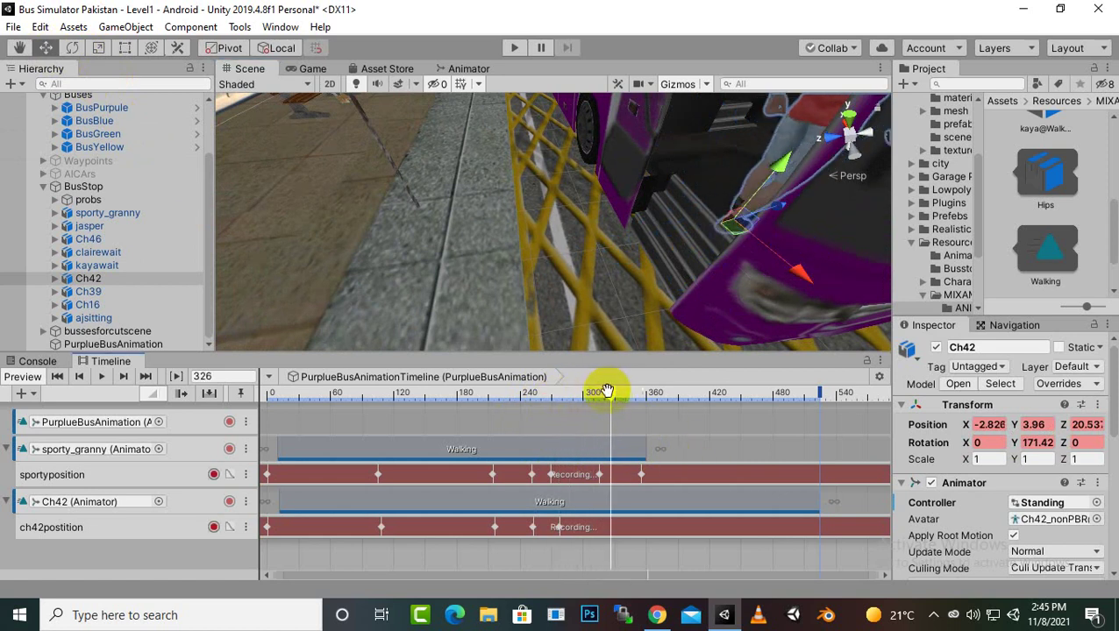
middle_click_drag(607, 391, 492, 417)
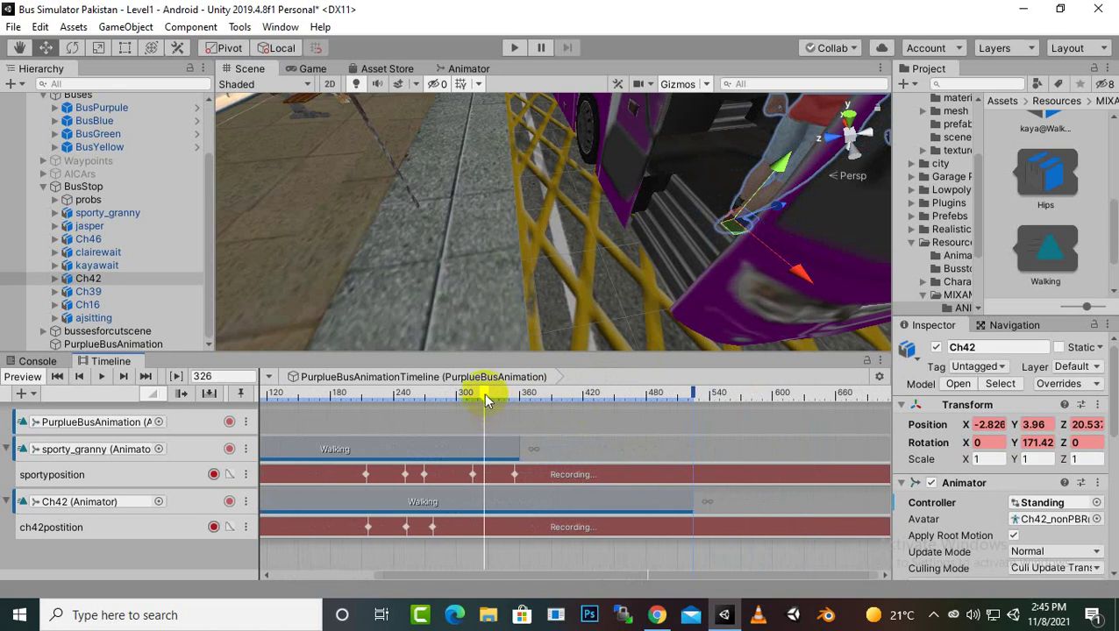
left_click_drag(486, 399, 517, 392)
middle_click_drag(589, 386, 430, 429)
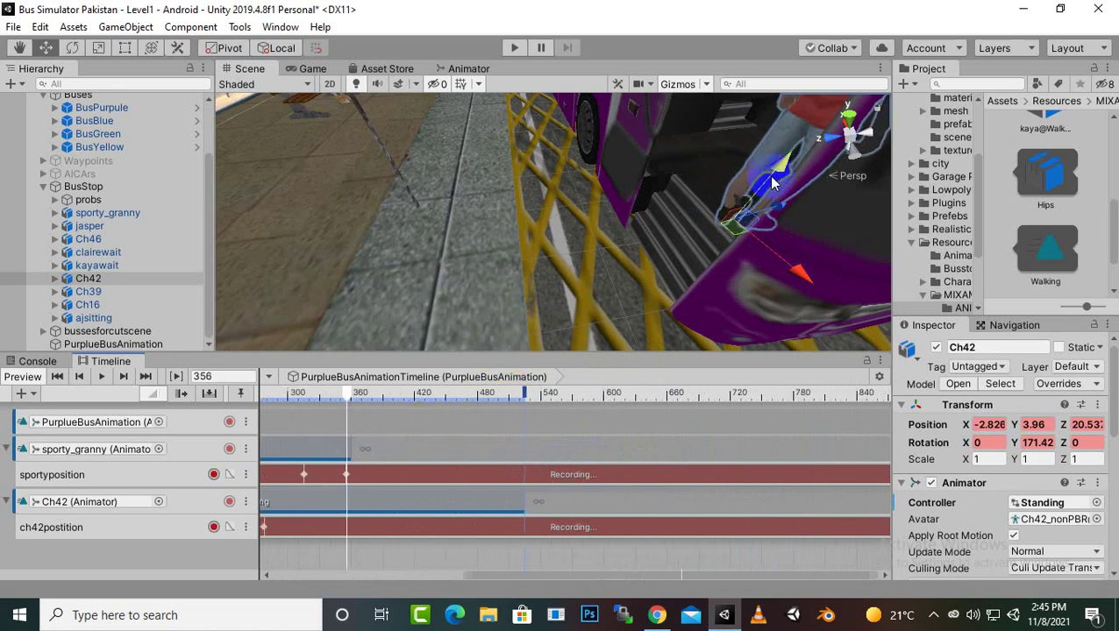
key("f")
left_click_drag(576, 261, 519, 215)
Step: Turn Ch42 at frame 356 toward the bus aisle, to about 106° on Y only
left_click(73, 48)
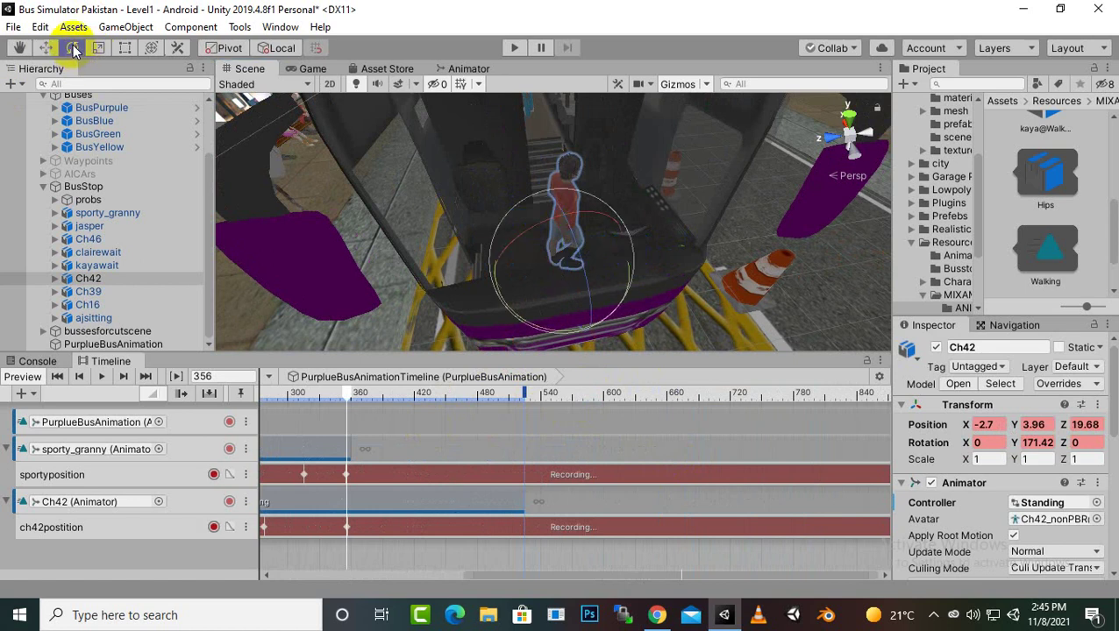
left_click_drag(623, 306, 655, 292)
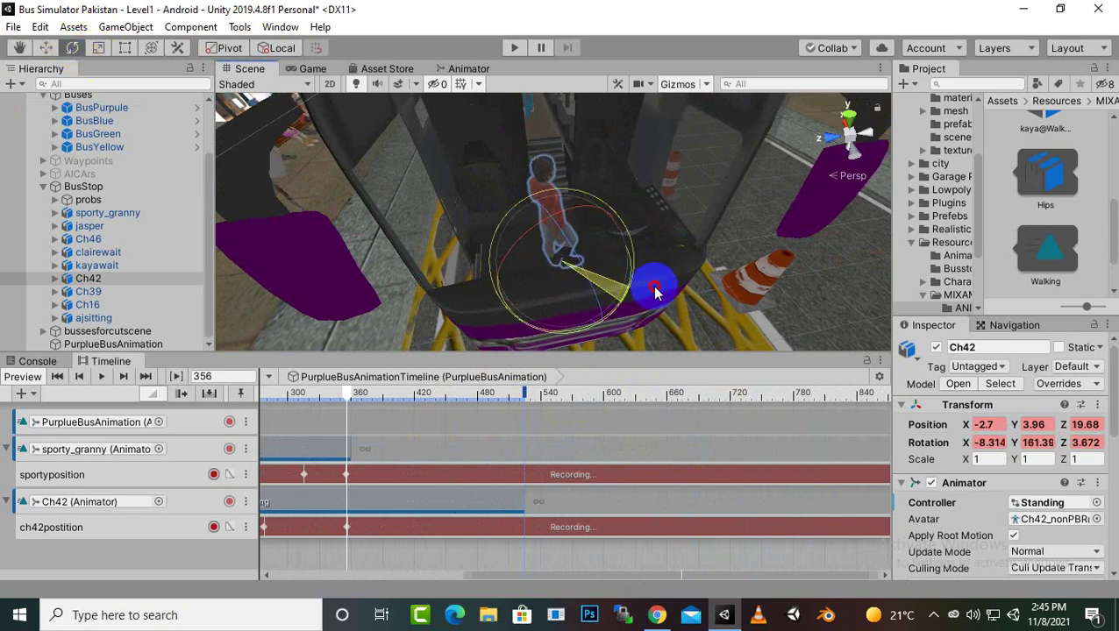
key("ctrl+z")
middle_click_drag(653, 285, 659, 233)
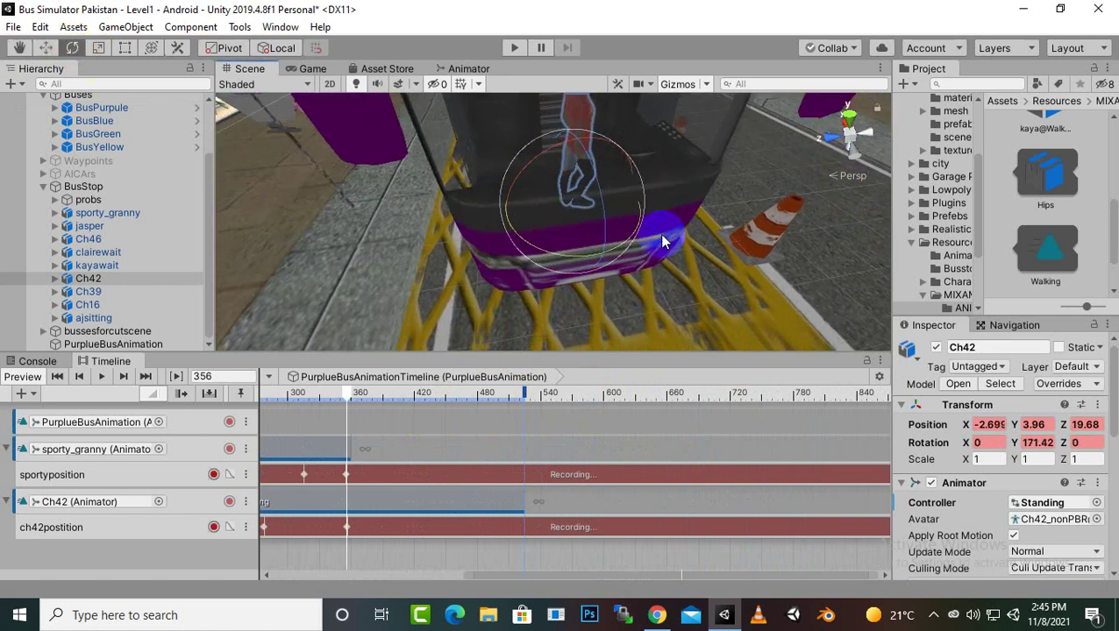
left_click_drag(583, 258, 763, 214)
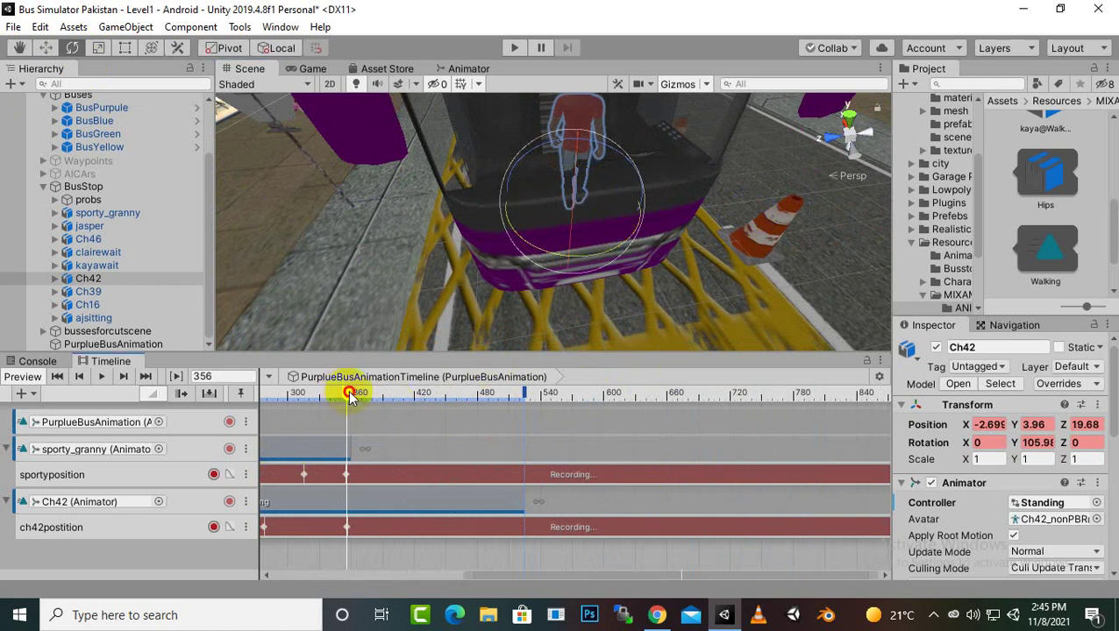
Step: At frame 445, key Ch42 at the aisle steps at about X -0.05, Z 19.67, turned to about 76.7° on Y
left_click_drag(349, 396, 441, 393)
scroll(671, 131, "down", 4)
middle_click_drag(691, 201, 445, 220)
left_click(50, 48)
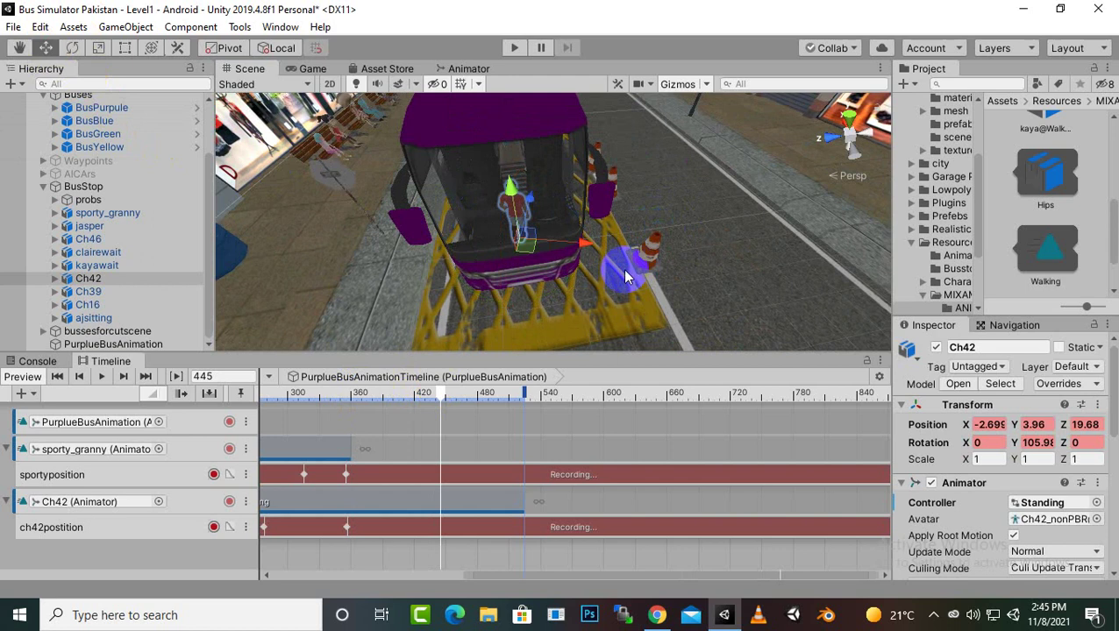
left_click_drag(529, 203, 534, 138)
left_click_drag(601, 182, 569, 183)
left_click(72, 47)
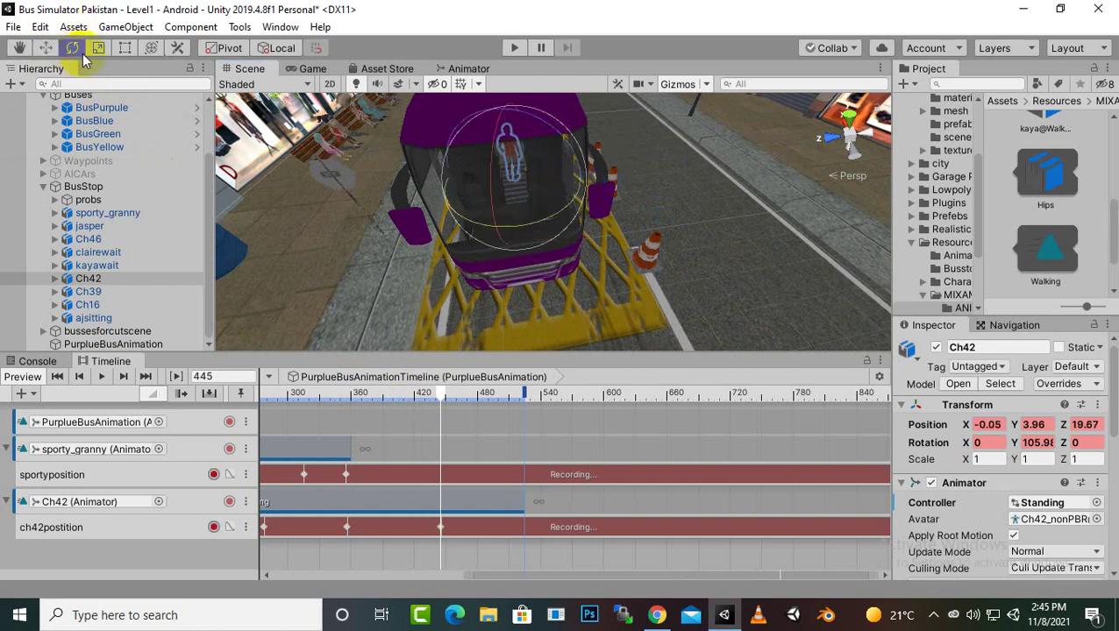
left_click_drag(545, 220, 621, 215)
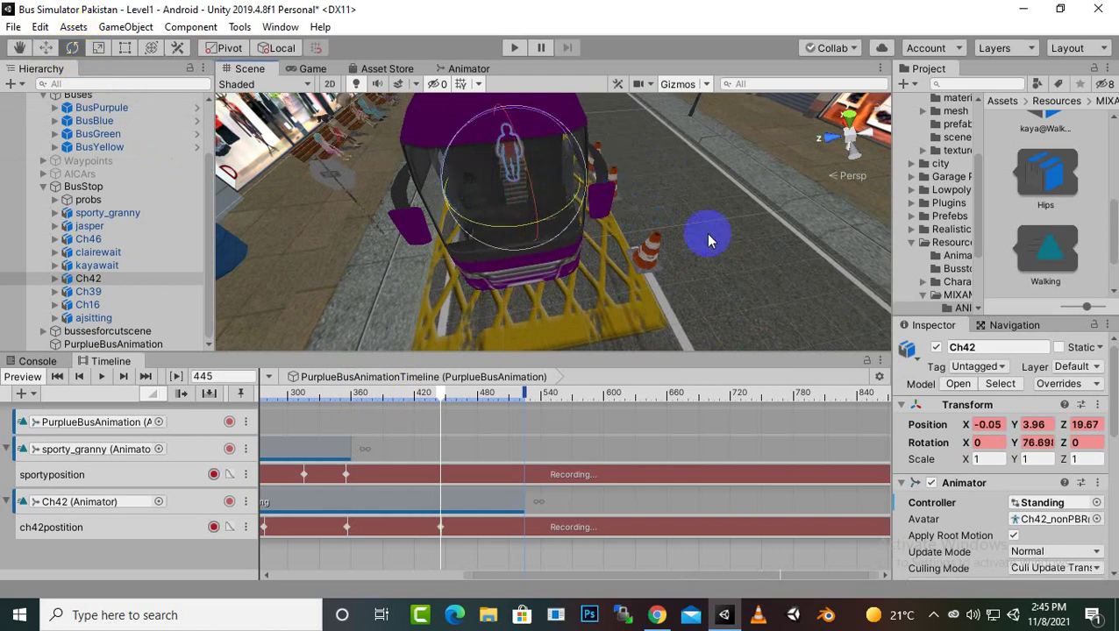
Step: At frame 514, key Ch42 raised to the aisle floor height at about Y 4.59
middle_click_drag(709, 240, 702, 282)
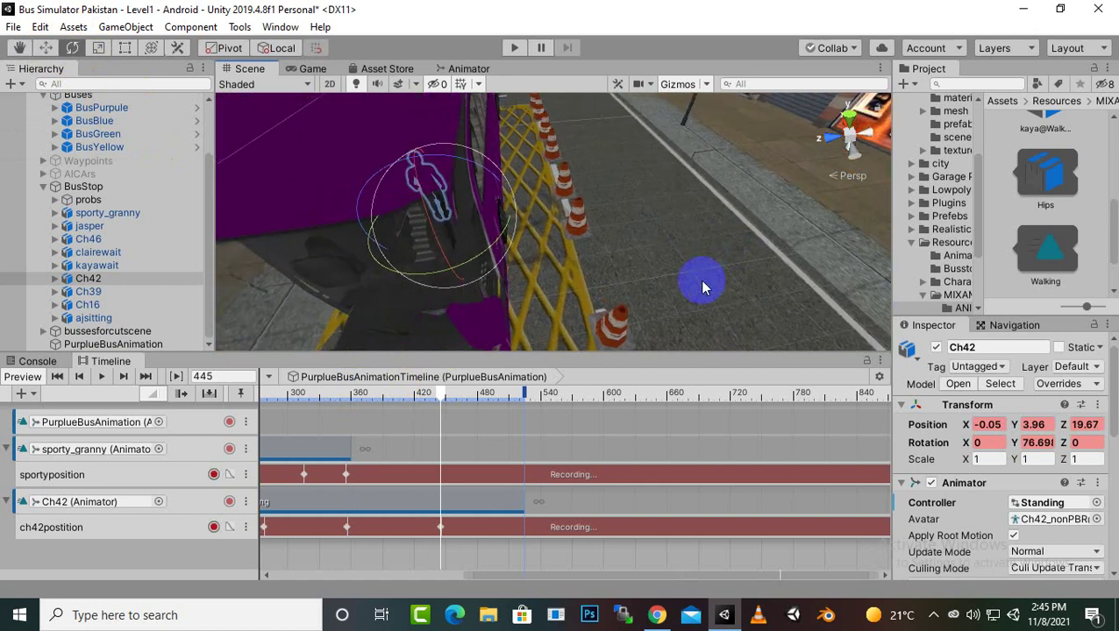
left_click_drag(440, 395, 515, 398)
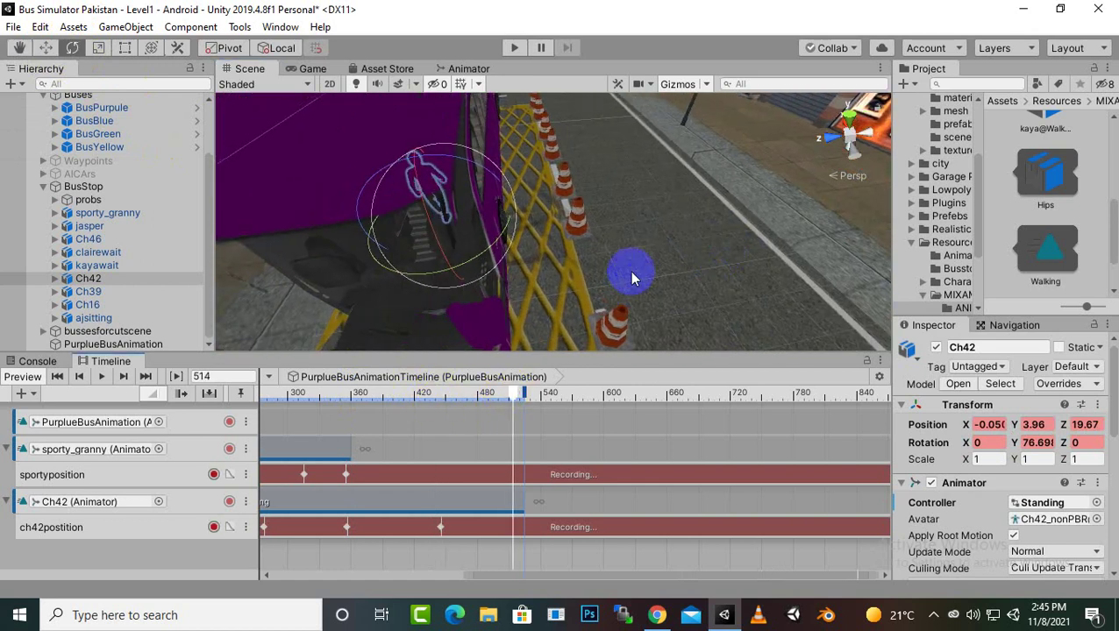
middle_click_drag(630, 274, 685, 228)
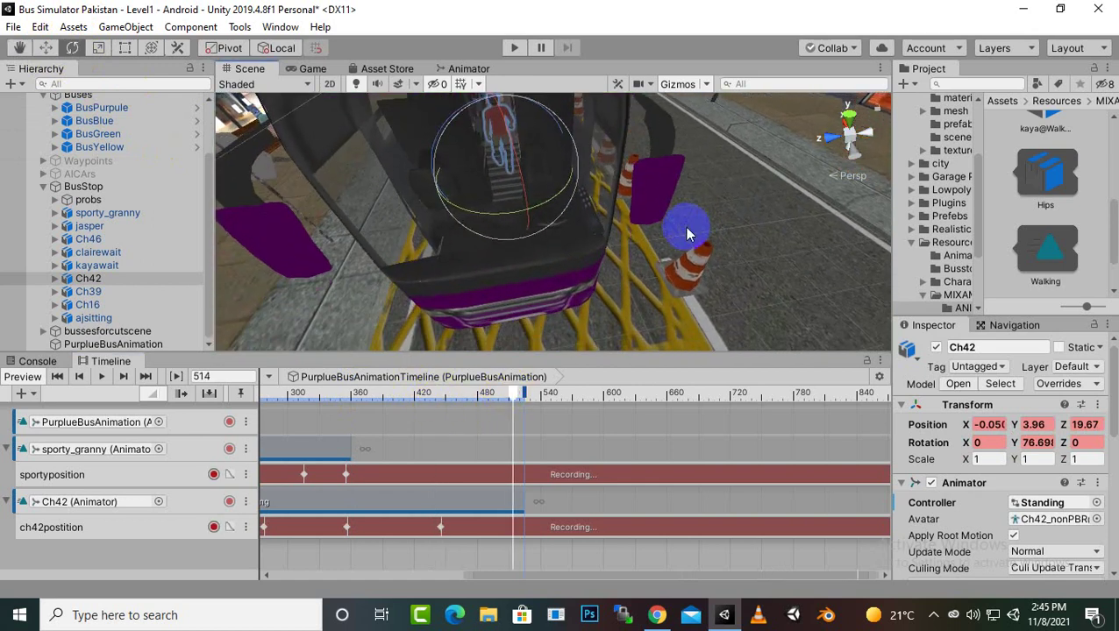
left_click(47, 48)
left_click_drag(498, 98, 497, 81)
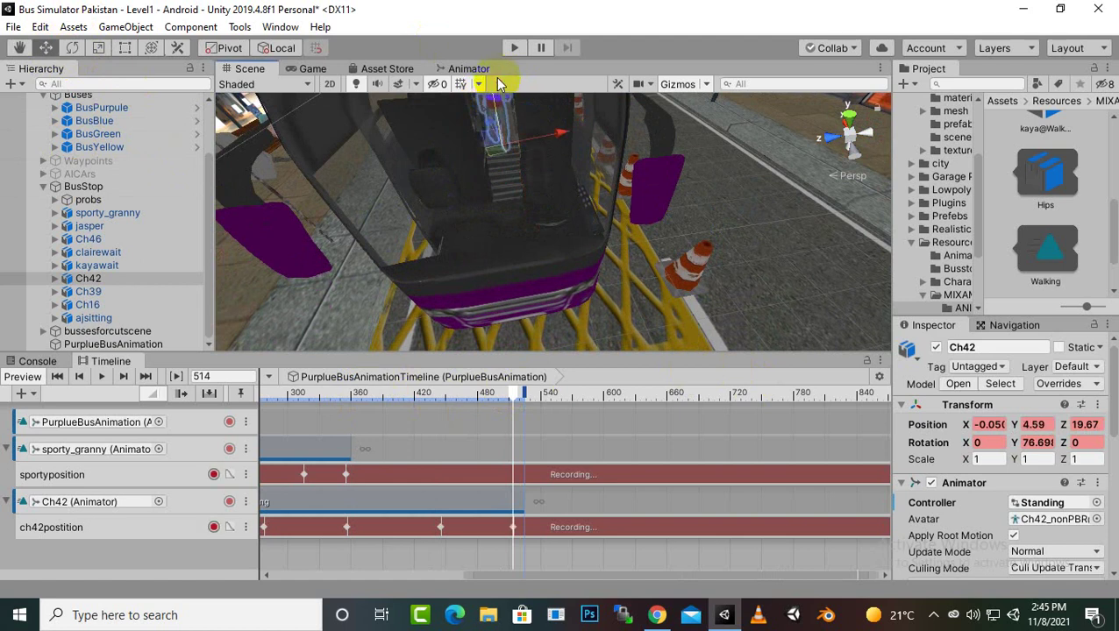
Step: Move Ch42 at frame 514 down the aisle between the seats, to about X 2.05, Z 19.84
middle_click_drag(602, 162, 529, 242)
scroll(529, 246, "up", 1)
scroll(455, 220, "up", 2)
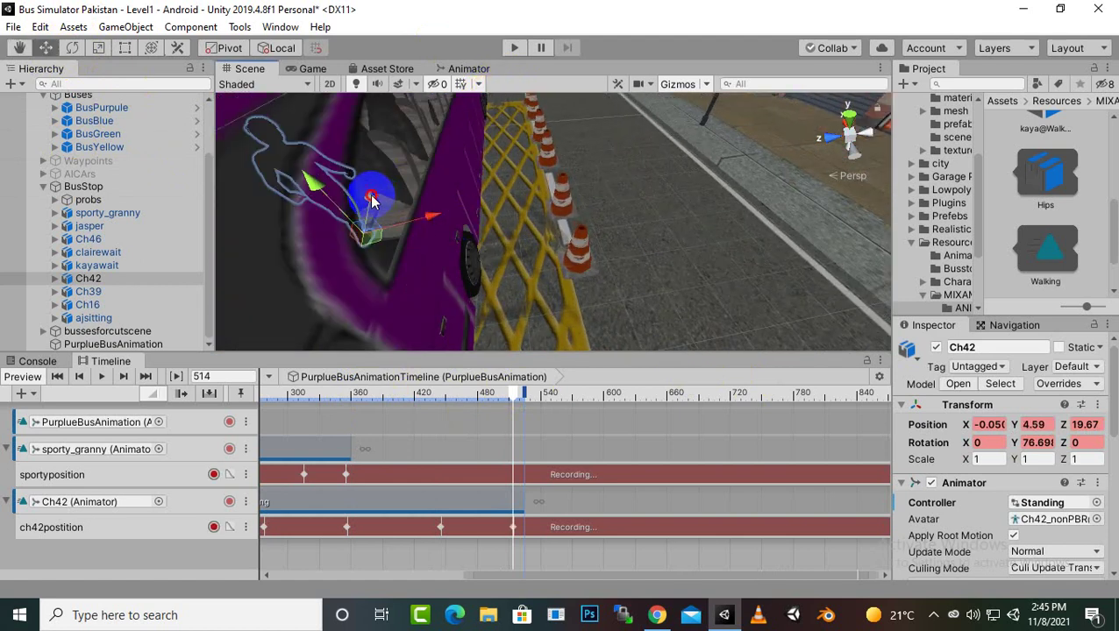
left_click_drag(371, 200, 427, 192)
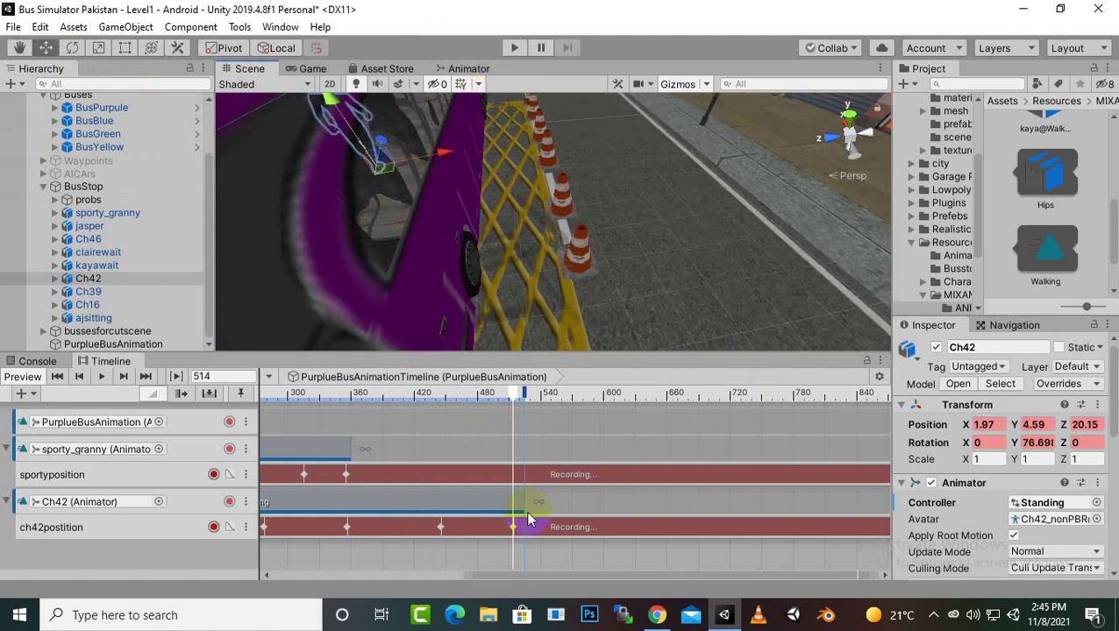
middle_click_drag(524, 282, 640, 250)
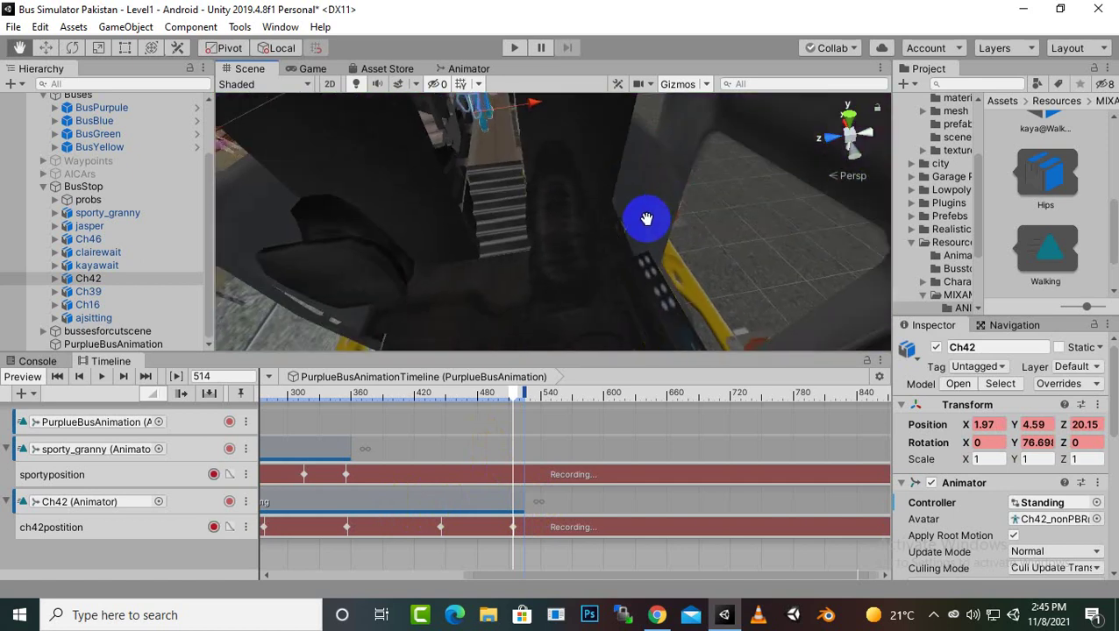
scroll(519, 149, "up", 1)
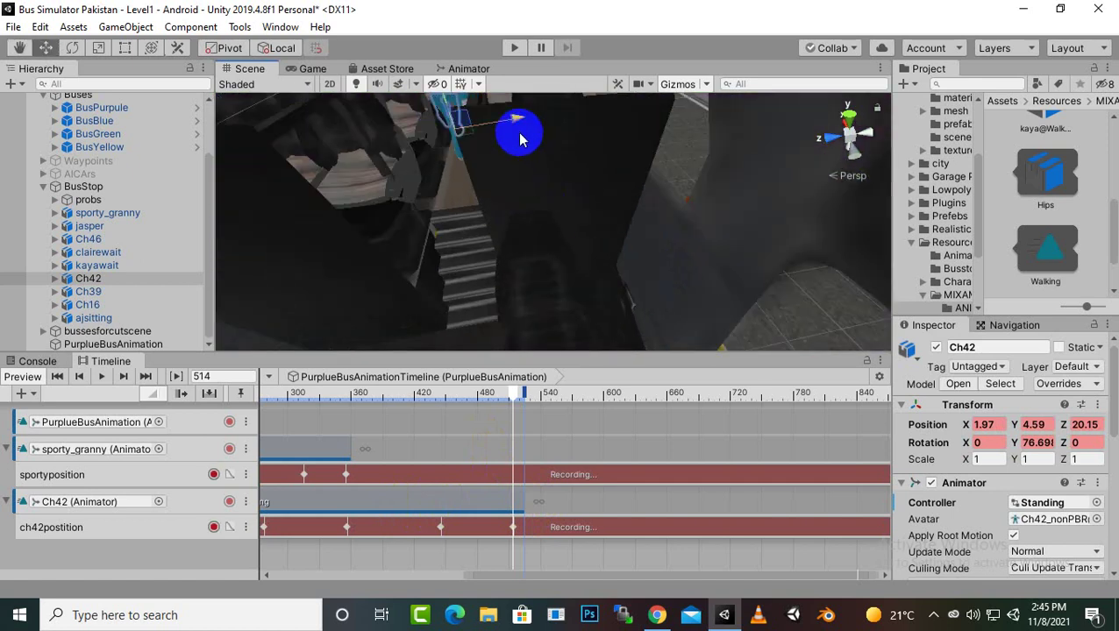
left_click_drag(516, 124, 539, 124)
scroll(539, 124, "up", 1)
middle_click_drag(539, 124, 558, 214)
left_click_drag(554, 150, 564, 153)
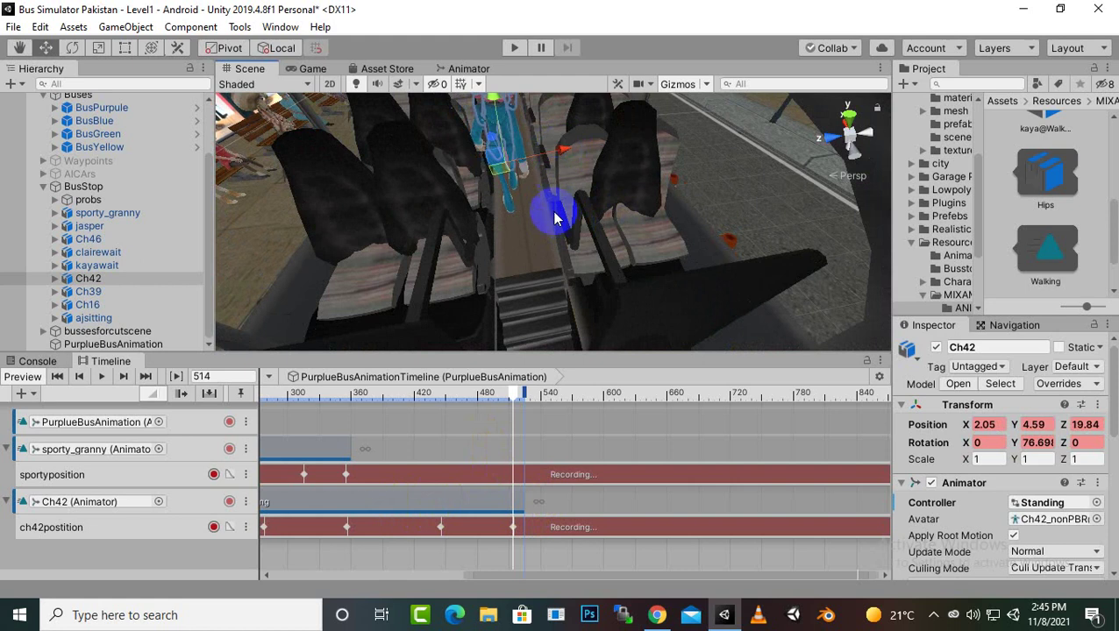
Step: Return the timeline to frame 0 and play it to review both passengers walking to and boarding the bus
scroll(554, 223, "down", 3)
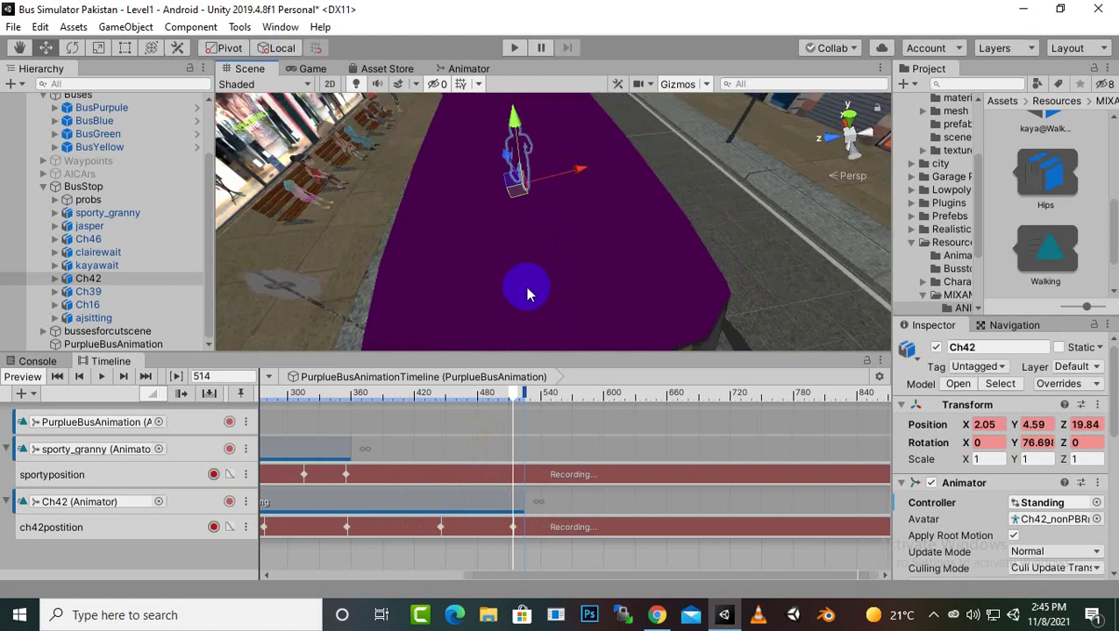
middle_click_drag(533, 298, 619, 243)
right_click(426, 209)
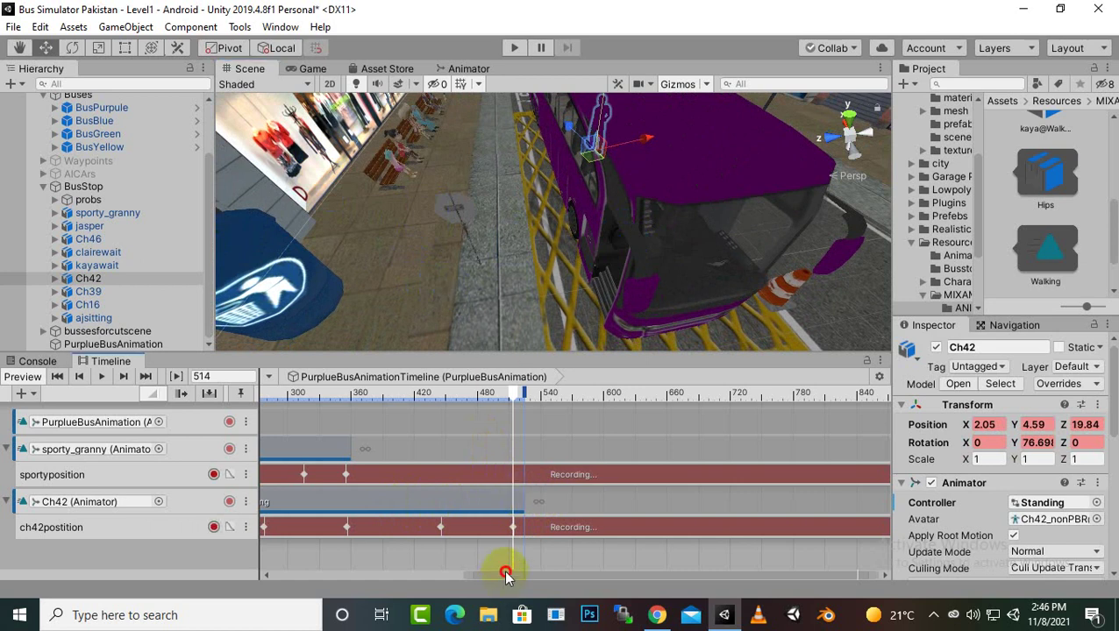
left_click_drag(506, 574, 279, 584)
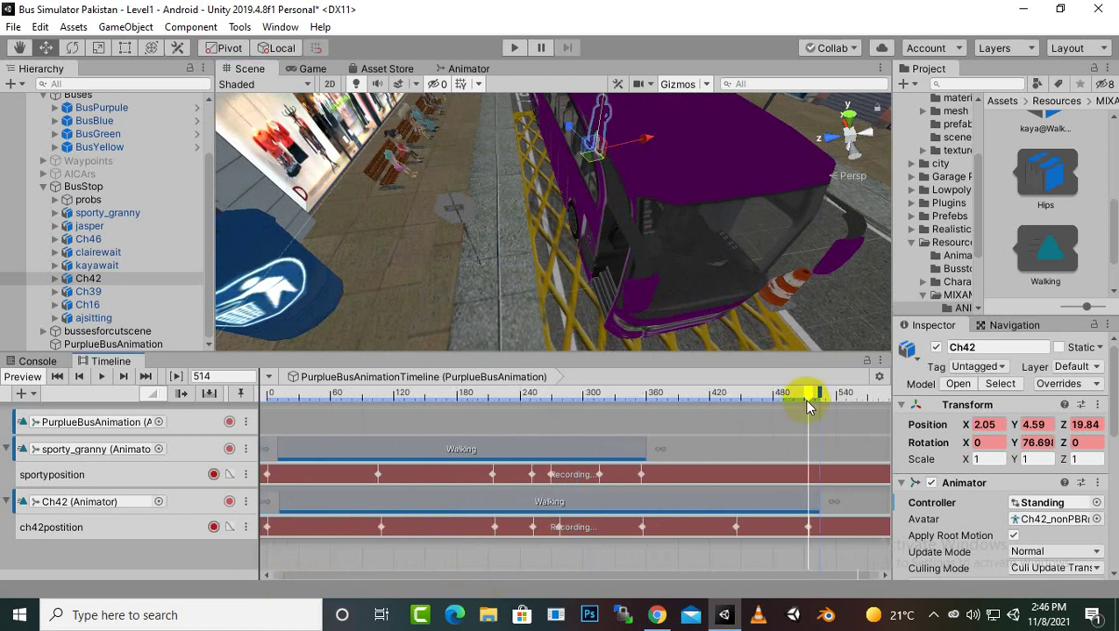
left_click_drag(811, 396, 231, 435)
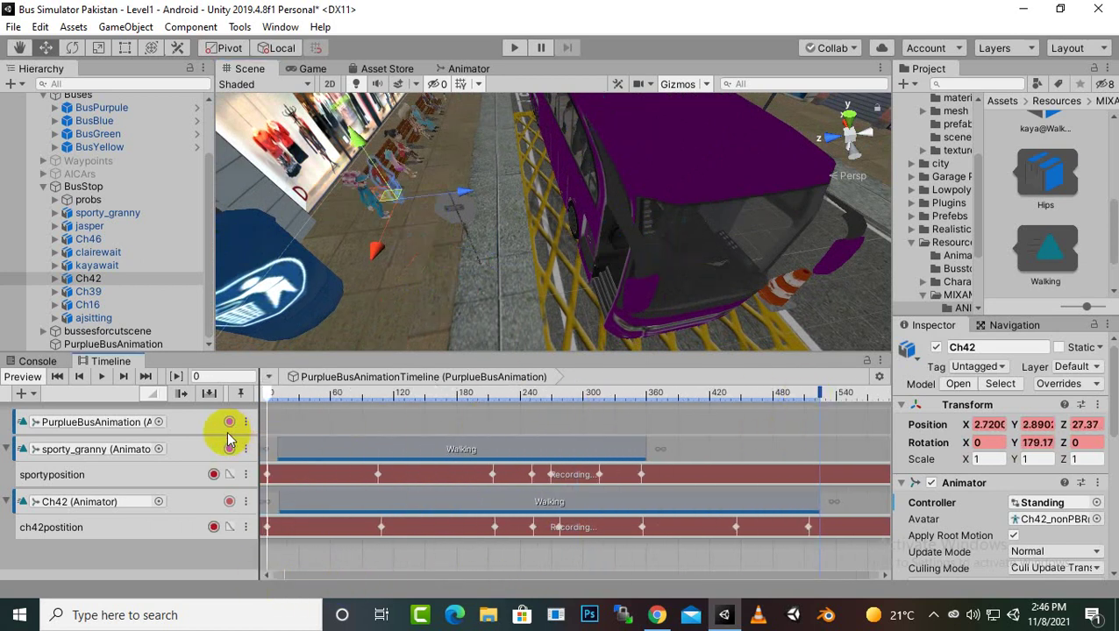
left_click_drag(464, 272, 510, 212, "alt")
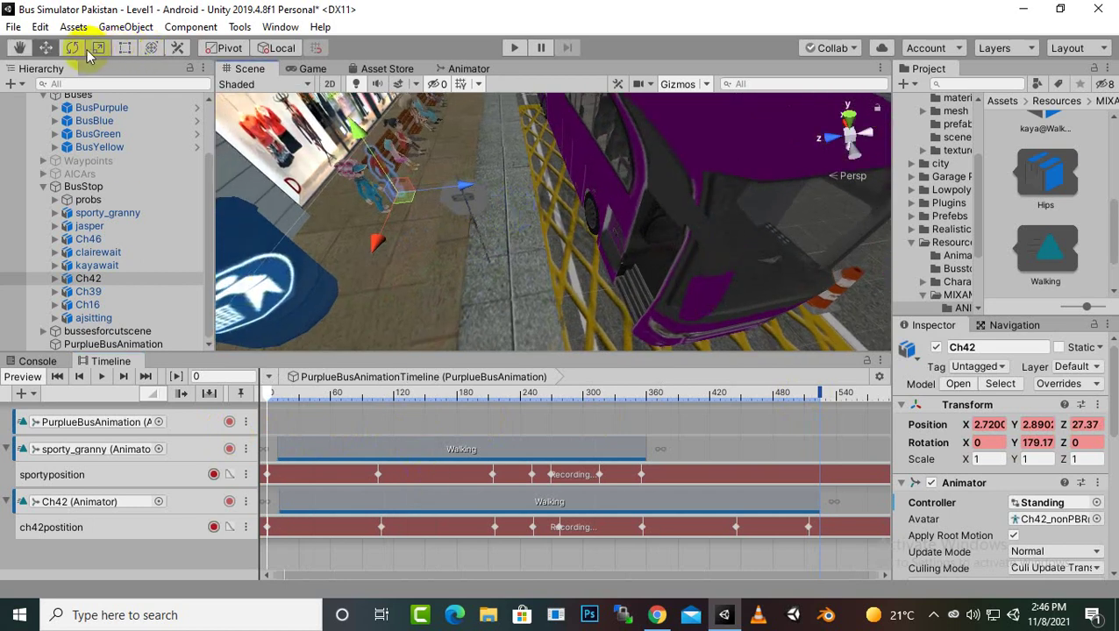
left_click(109, 377)
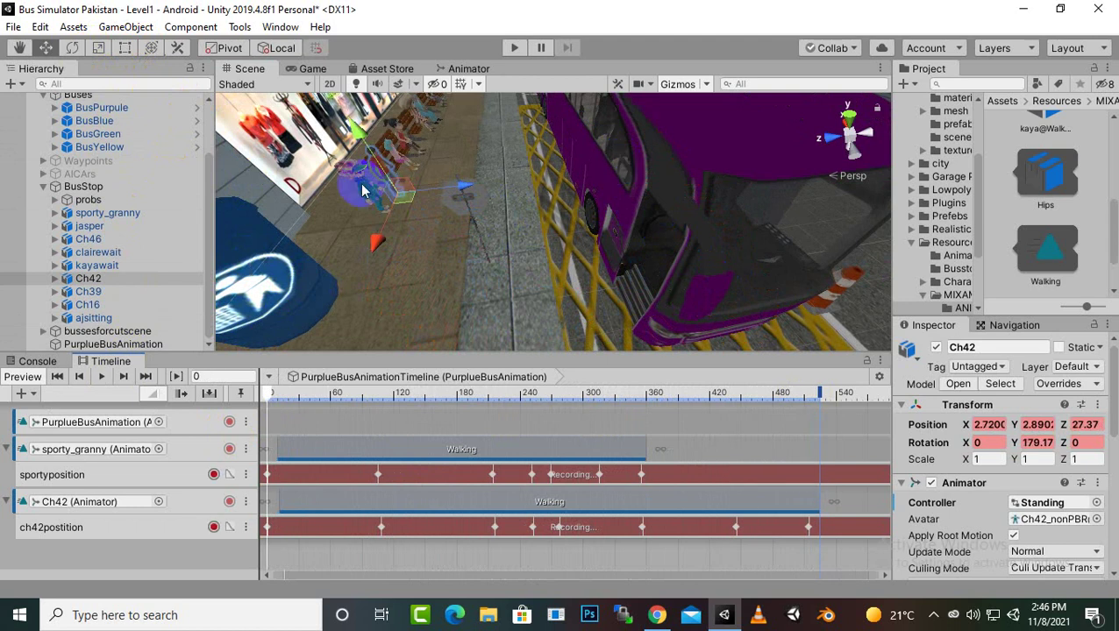
middle_click_drag(503, 219, 521, 307)
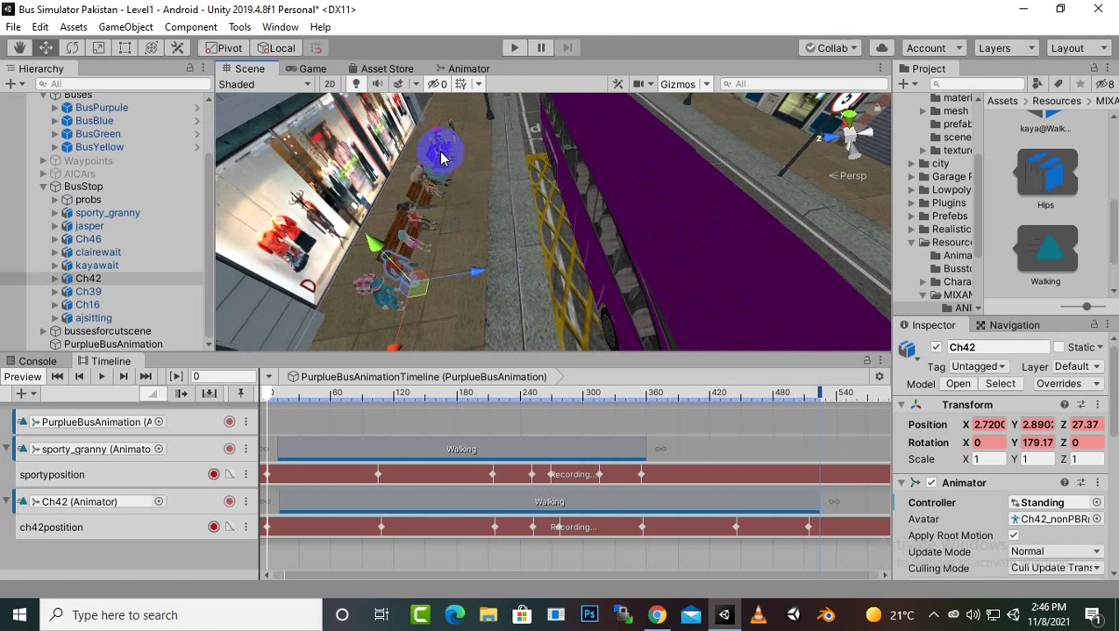